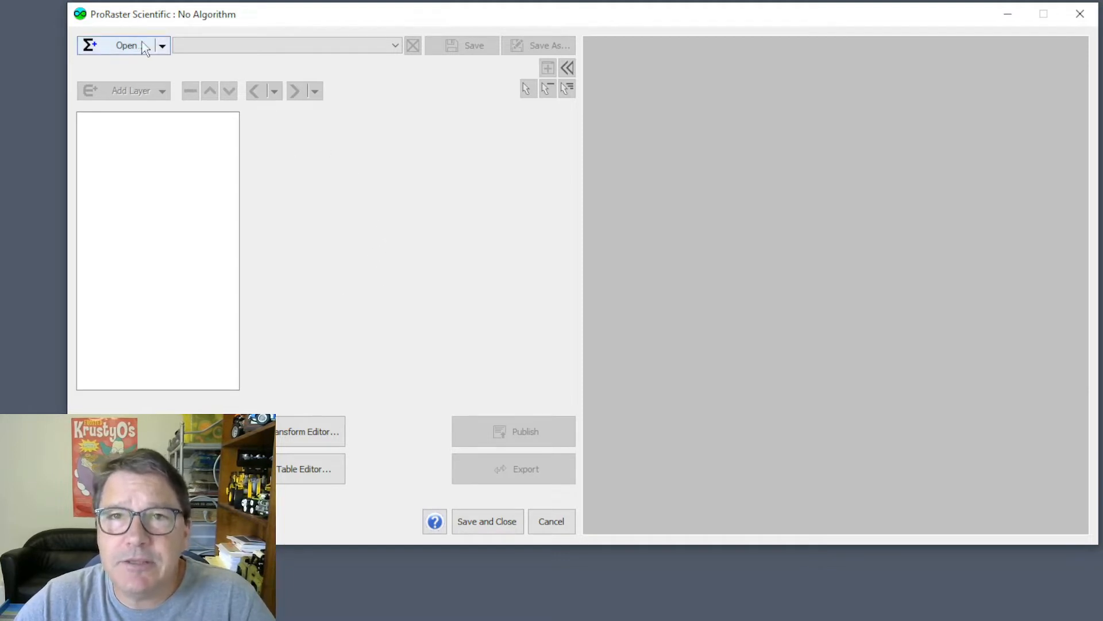
Step: Create a new LUT algorithm and disable the Intensity component of its LUT Color layer
{"action": "left_click", "coordinate": [162, 45]}
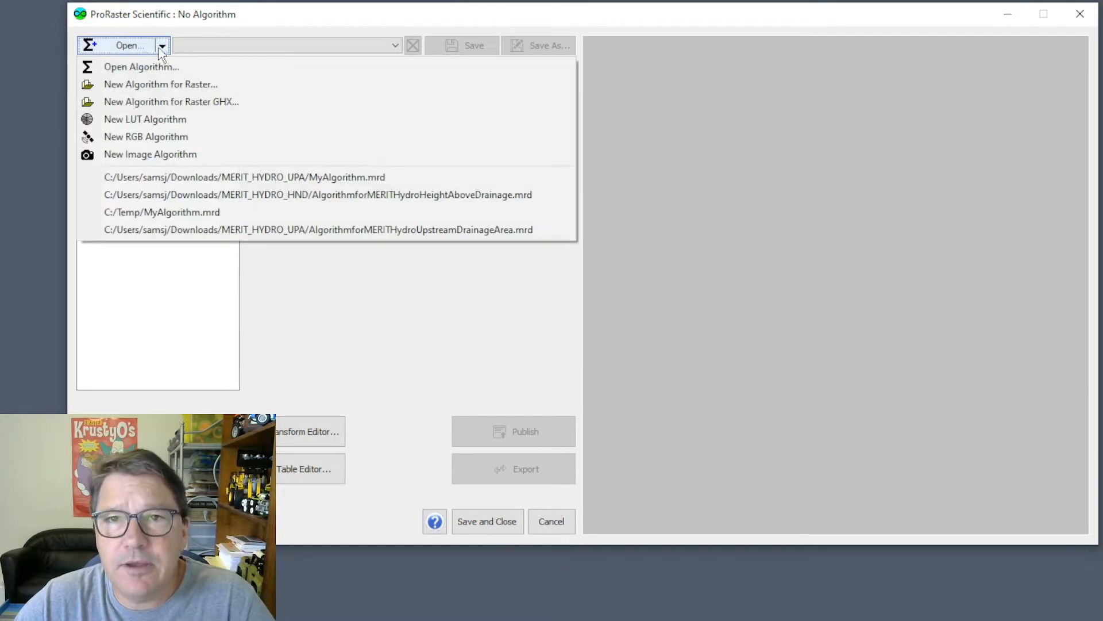
{"action": "left_click", "coordinate": [135, 121]}
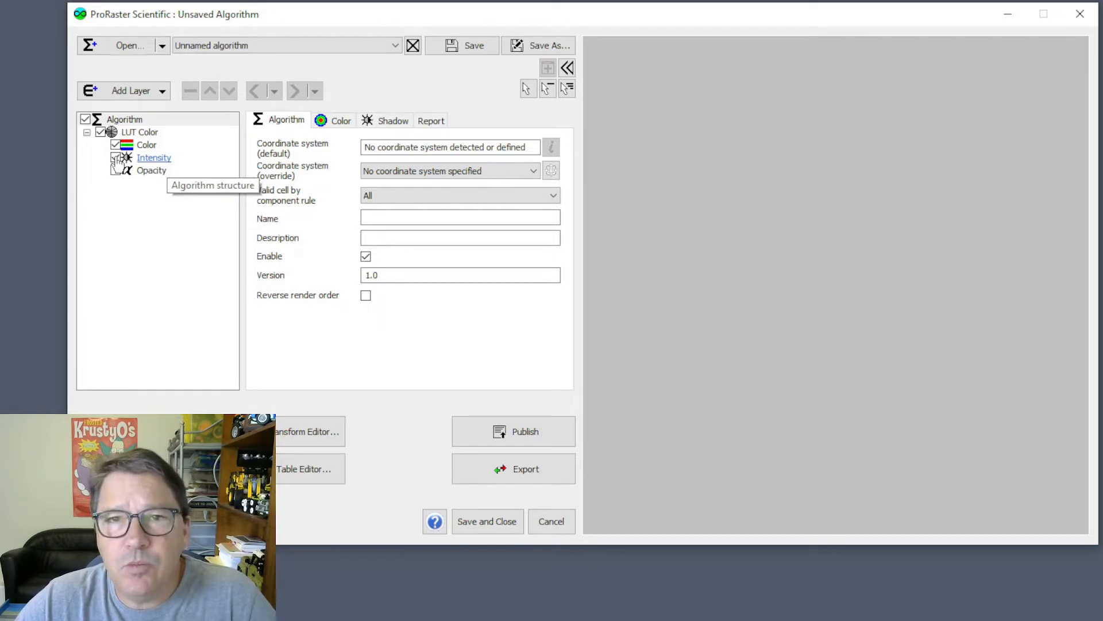
{"action": "left_click", "coordinate": [116, 157]}
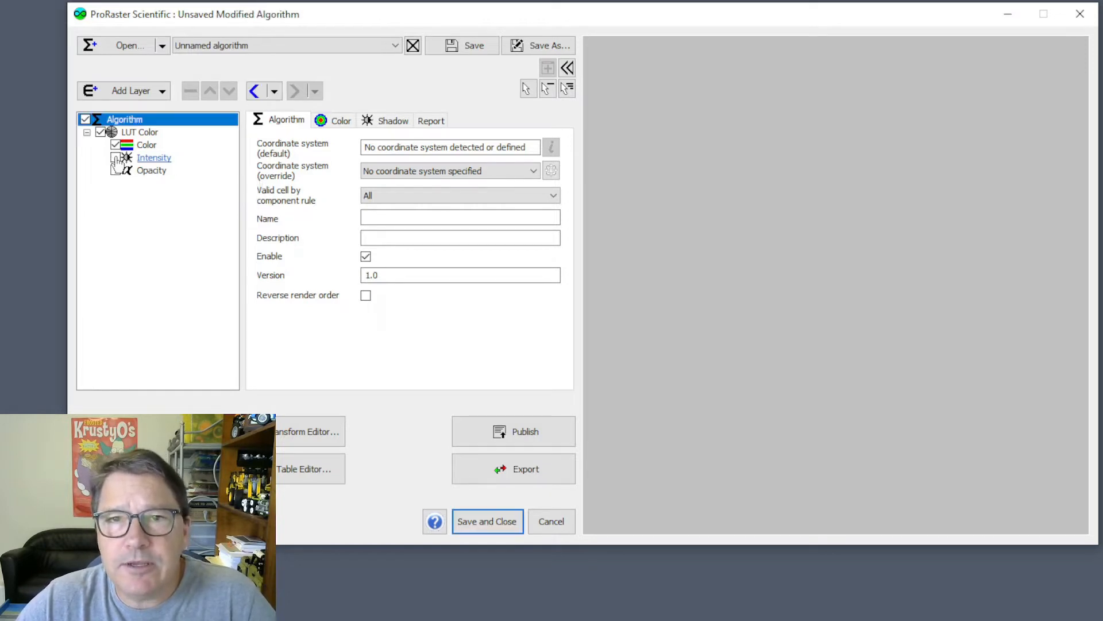
Step: Set the Color component's raster source to Merit Hydro Upstream Area
{"action": "left_click", "coordinate": [146, 146]}
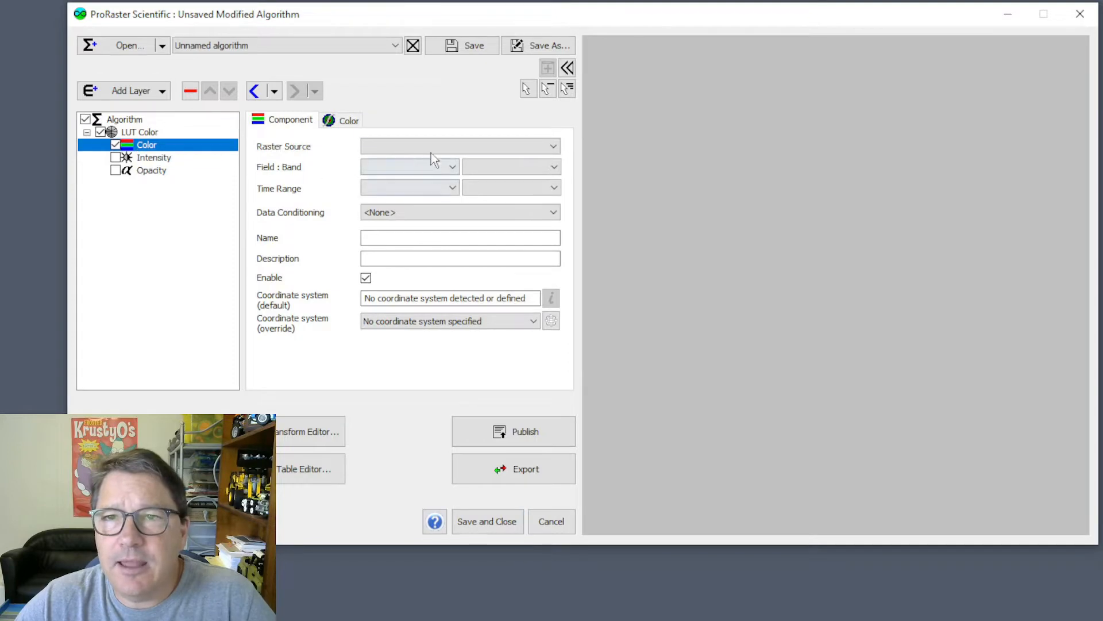
{"action": "left_click", "coordinate": [411, 148]}
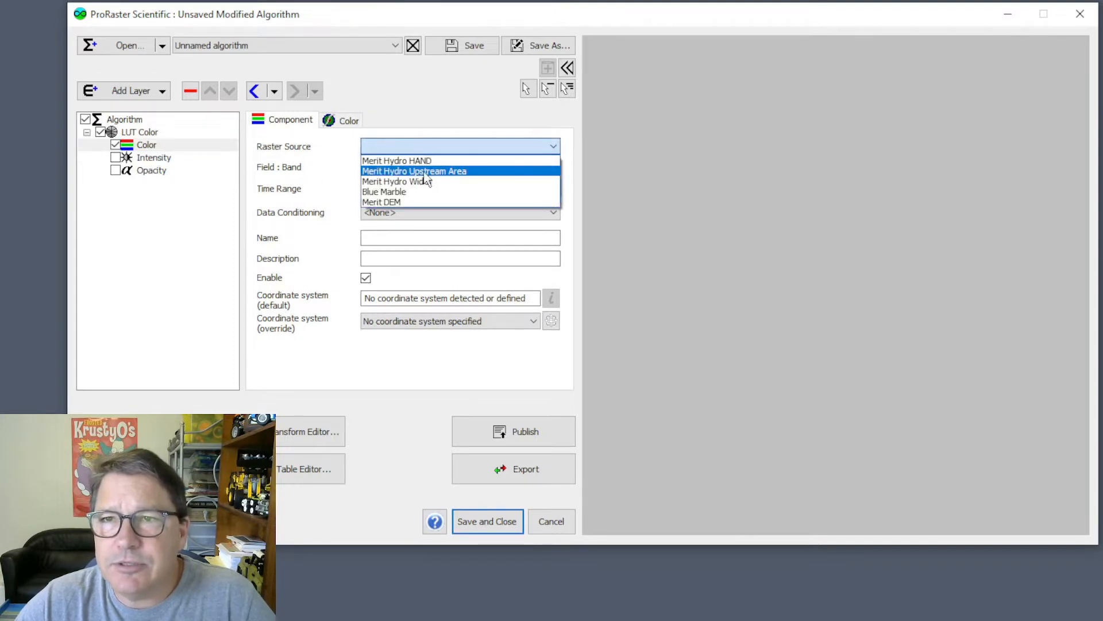
{"action": "left_click", "coordinate": [424, 171]}
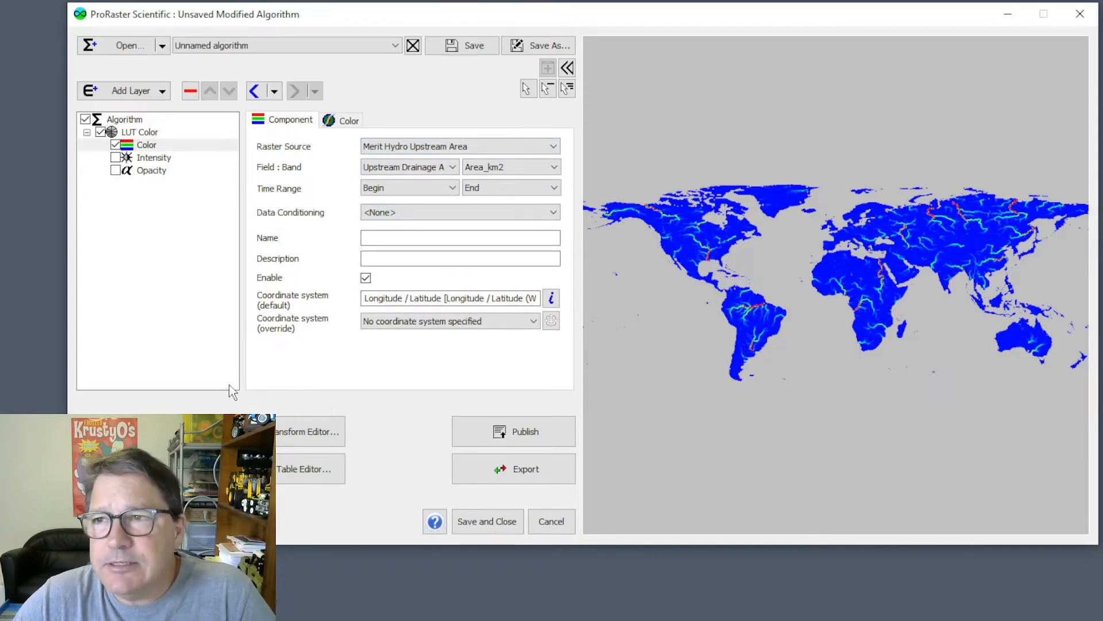
Step: Add a new data transform of type Linear in the Data Transform Editor
{"action": "left_click", "coordinate": [277, 440]}
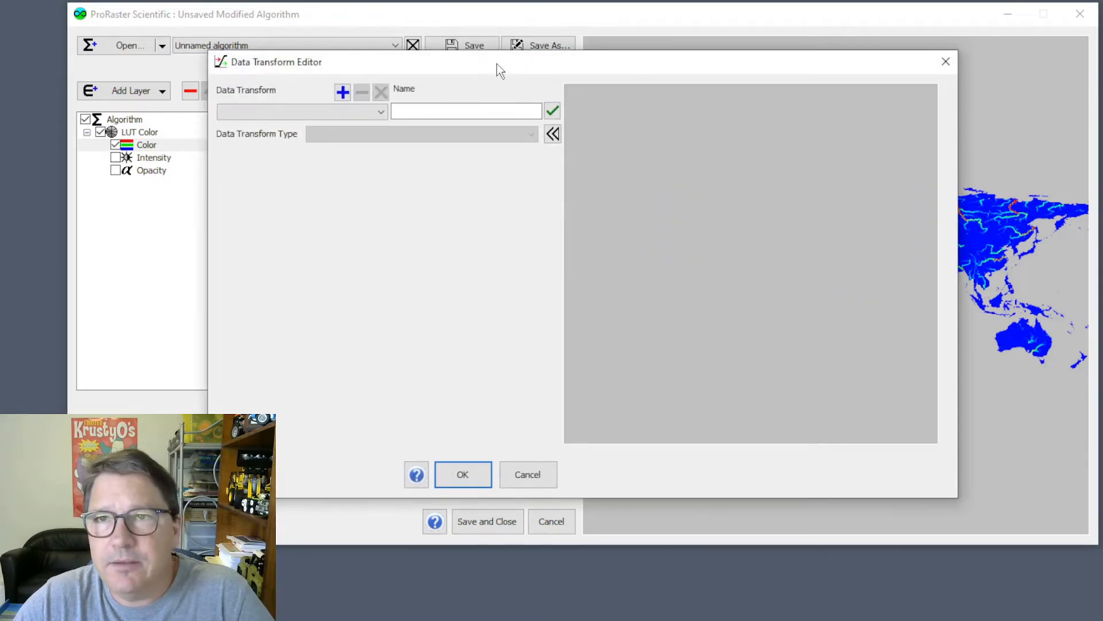
{"action": "left_click", "coordinate": [430, 86]}
{"action": "left_click", "coordinate": [506, 128]}
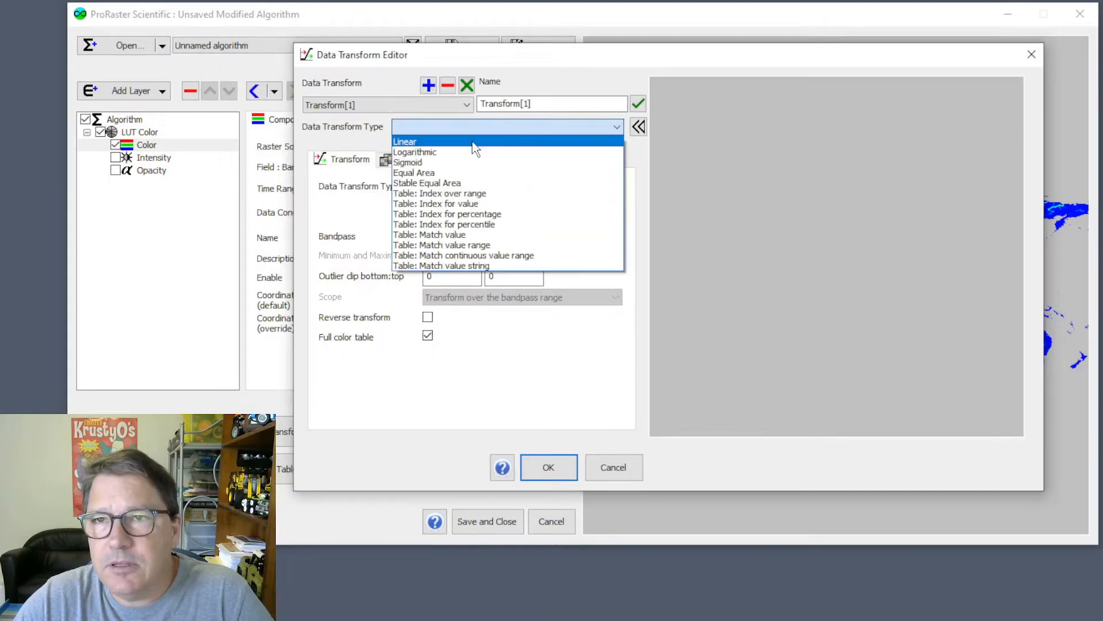
{"action": "left_click", "coordinate": [477, 141]}
Step: Preview the transform on the Merit DEM raster and view that raster's histogram as a graph
{"action": "left_click", "coordinate": [457, 161]}
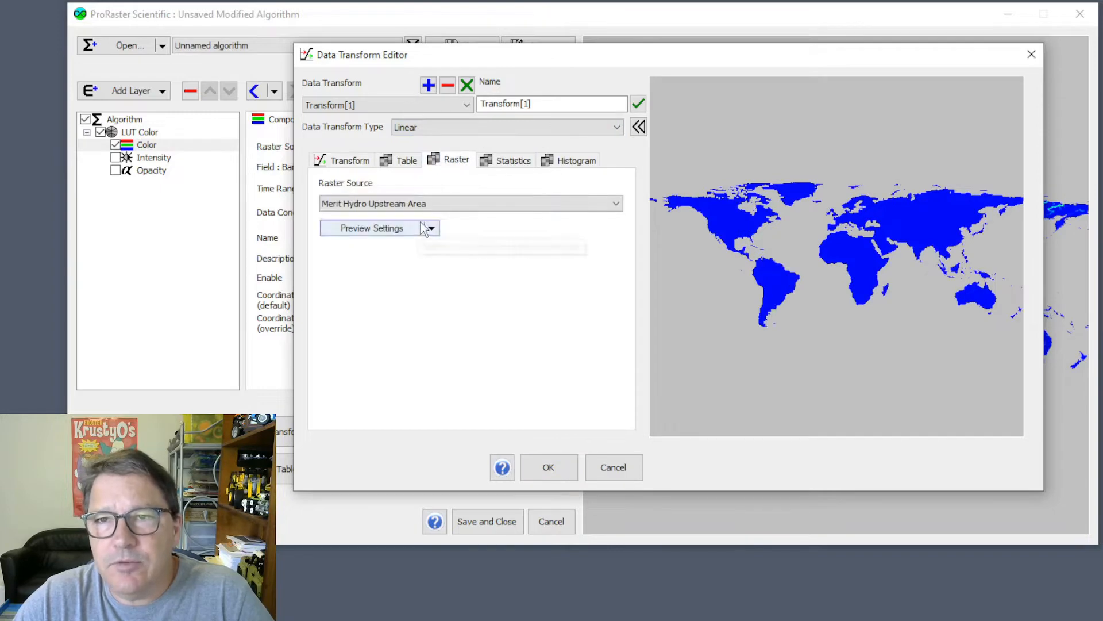
{"action": "left_click", "coordinate": [448, 206]}
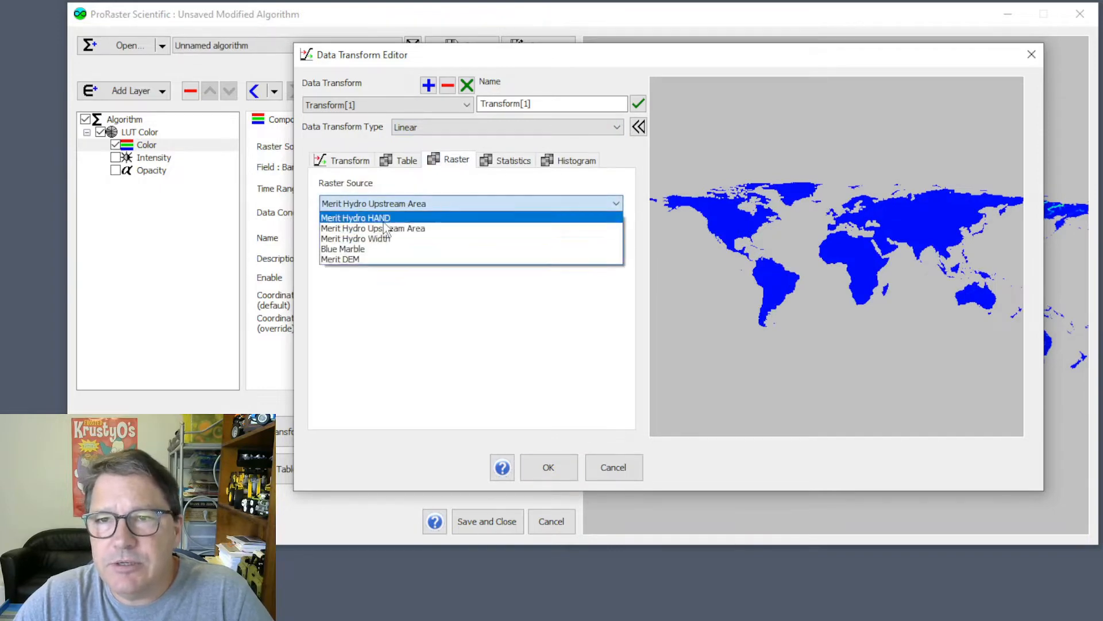
{"action": "left_click", "coordinate": [340, 259]}
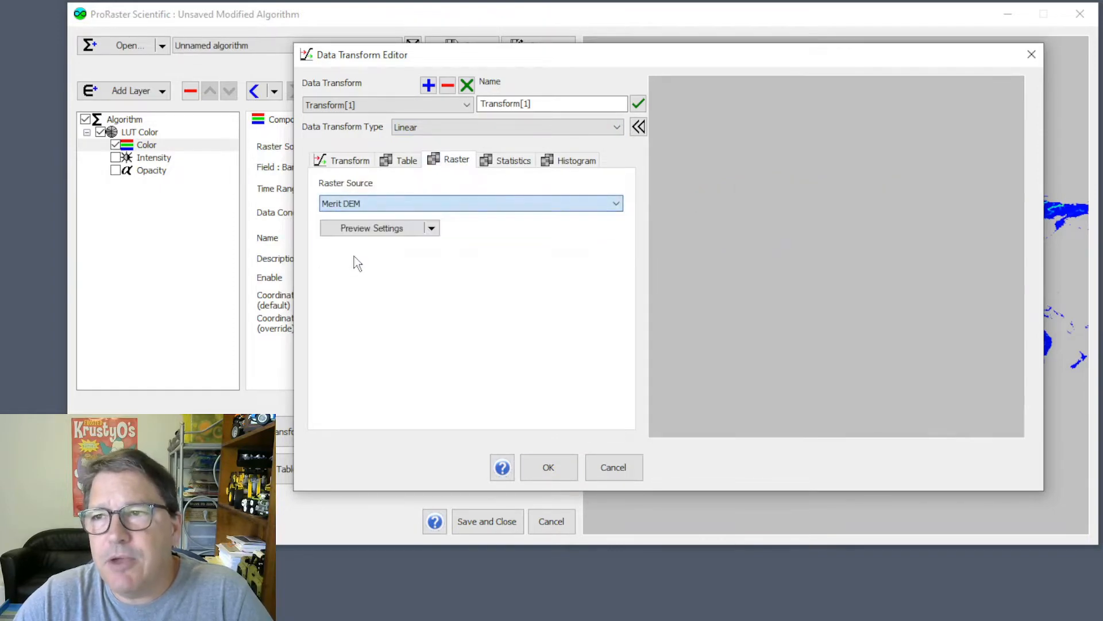
{"action": "left_click", "coordinate": [574, 163]}
{"action": "left_click", "coordinate": [425, 186]}
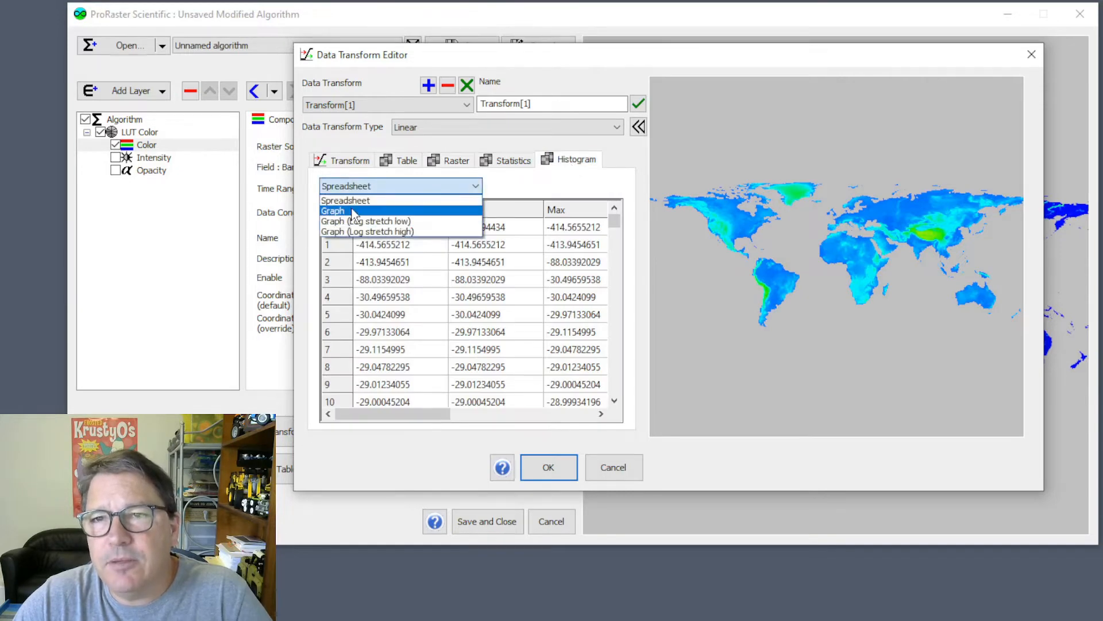
{"action": "left_click", "coordinate": [376, 211]}
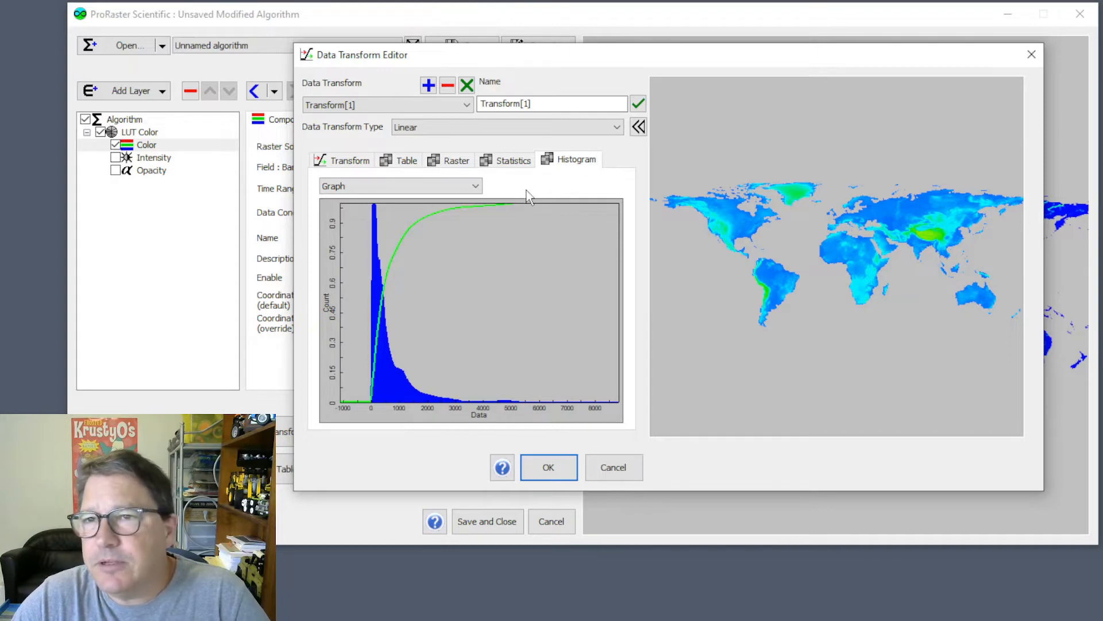
Step: Switch the transform's preview raster to Merit Hydro Upstream Area and view its histogram graph
{"action": "left_click", "coordinate": [454, 160]}
{"action": "left_click", "coordinate": [413, 205]}
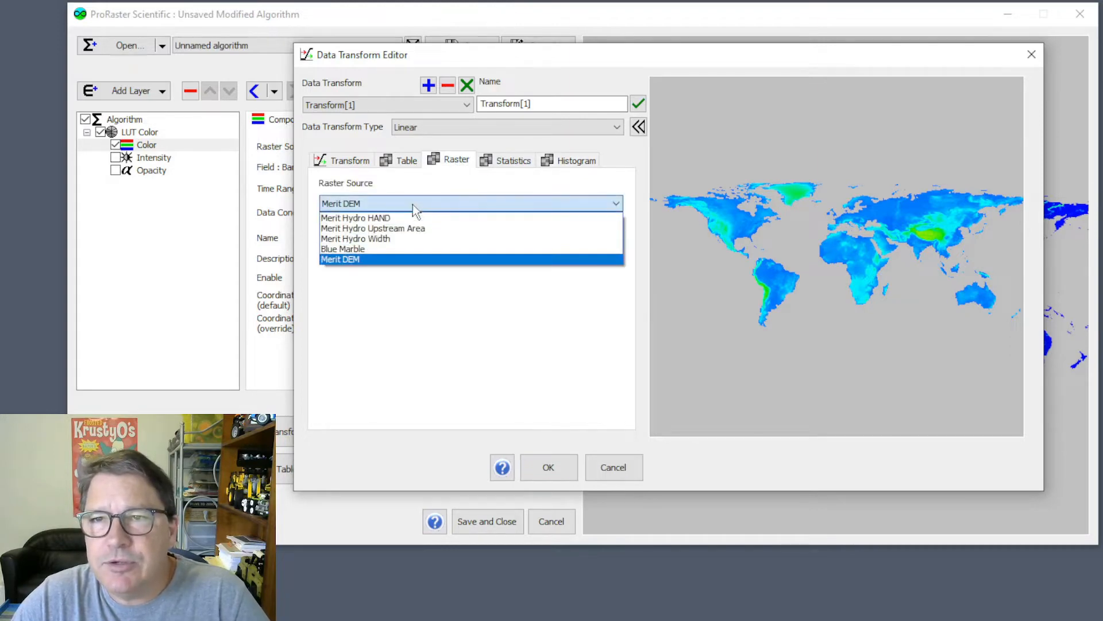
{"action": "left_click", "coordinate": [410, 228]}
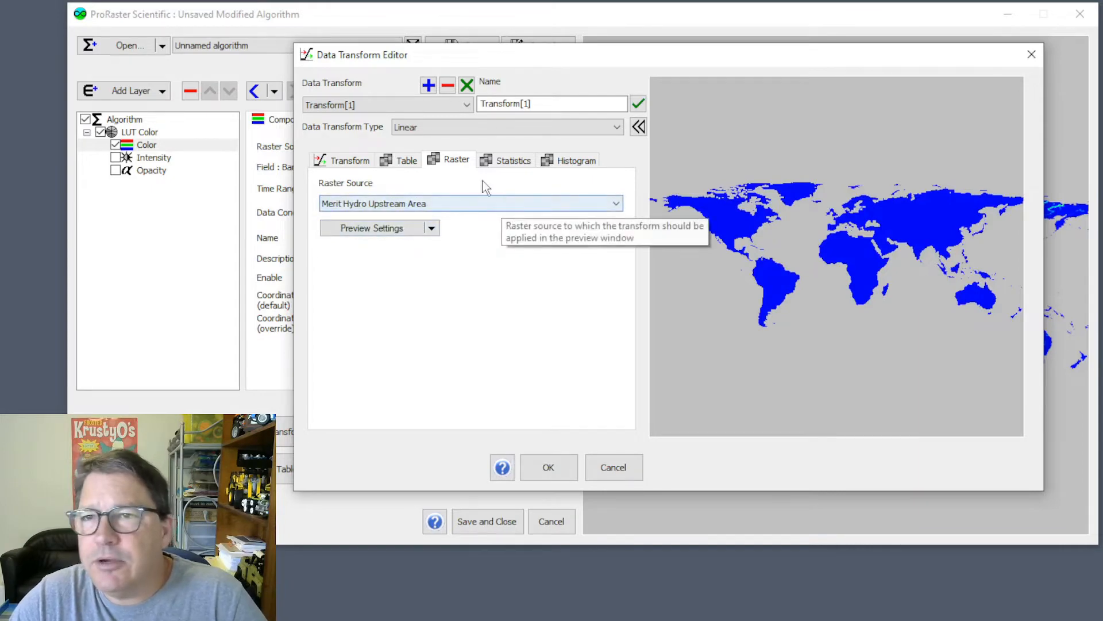
{"action": "left_click", "coordinate": [577, 161]}
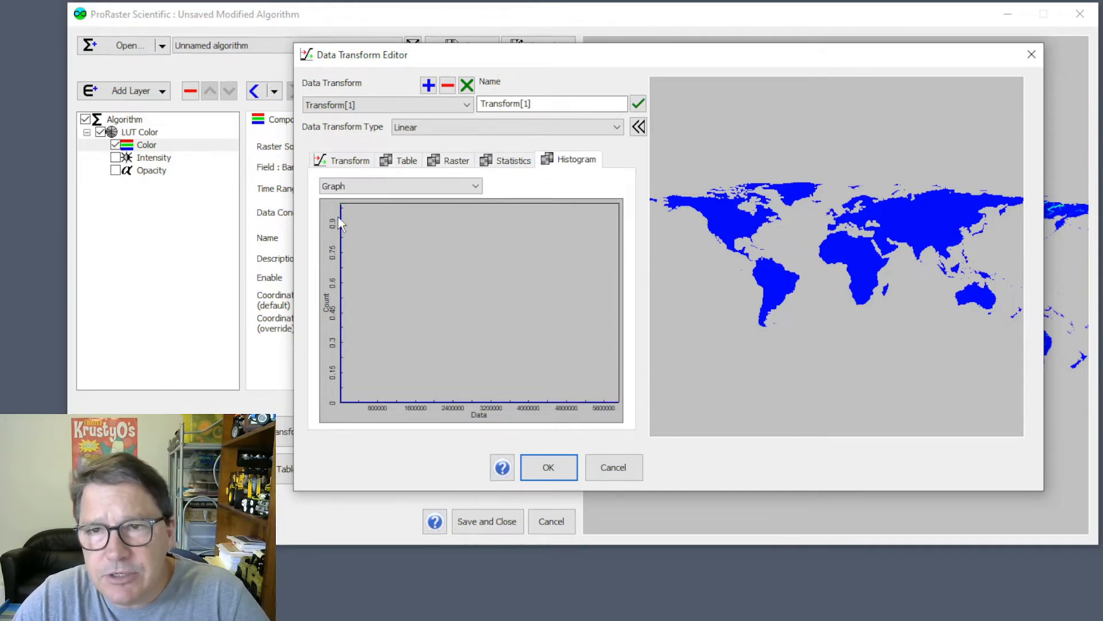
Step: Show the upstream area histogram as a spreadsheet and check the bottom value of the bin where the cumulative fraction reaches 0.9
{"action": "left_click", "coordinate": [428, 186]}
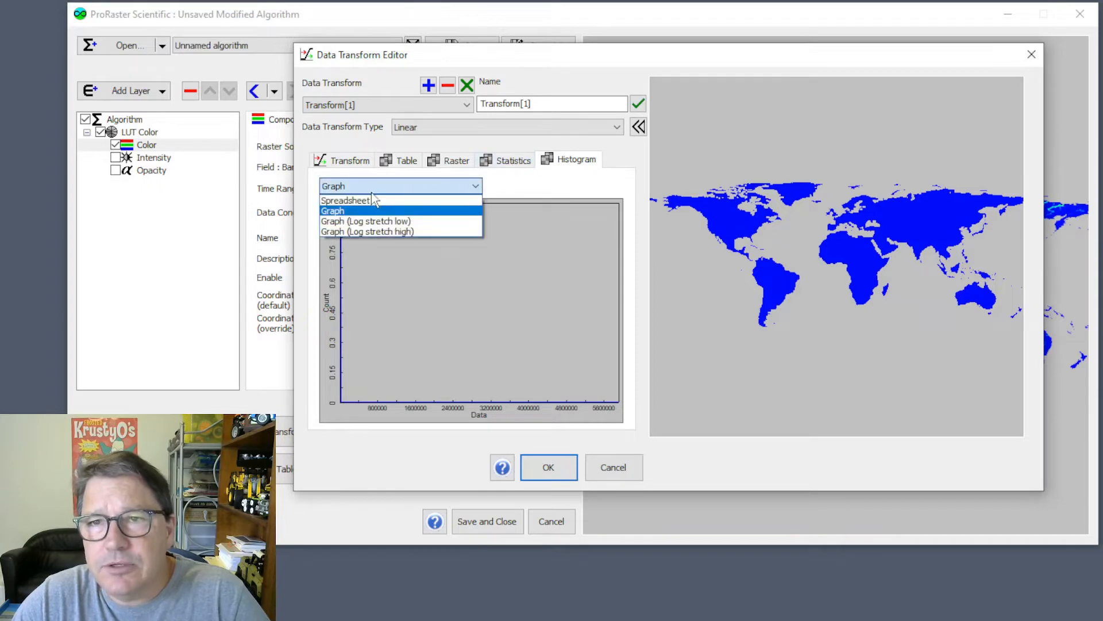
{"action": "left_click", "coordinate": [374, 201]}
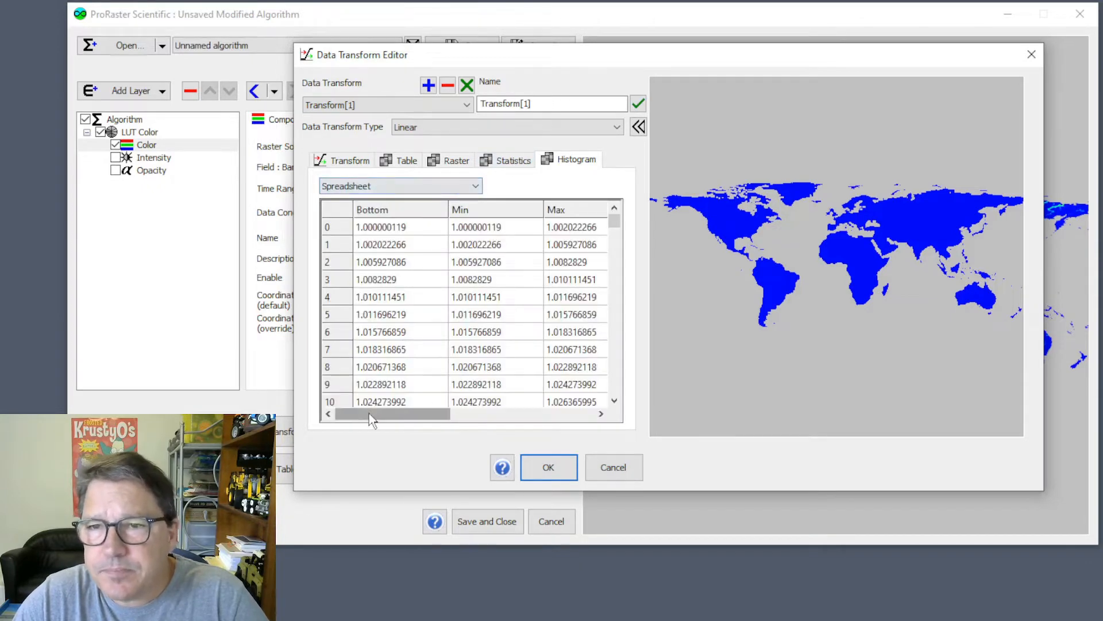
{"action": "left_click_drag", "start_coordinate": [369, 413], "coordinate": [567, 418]}
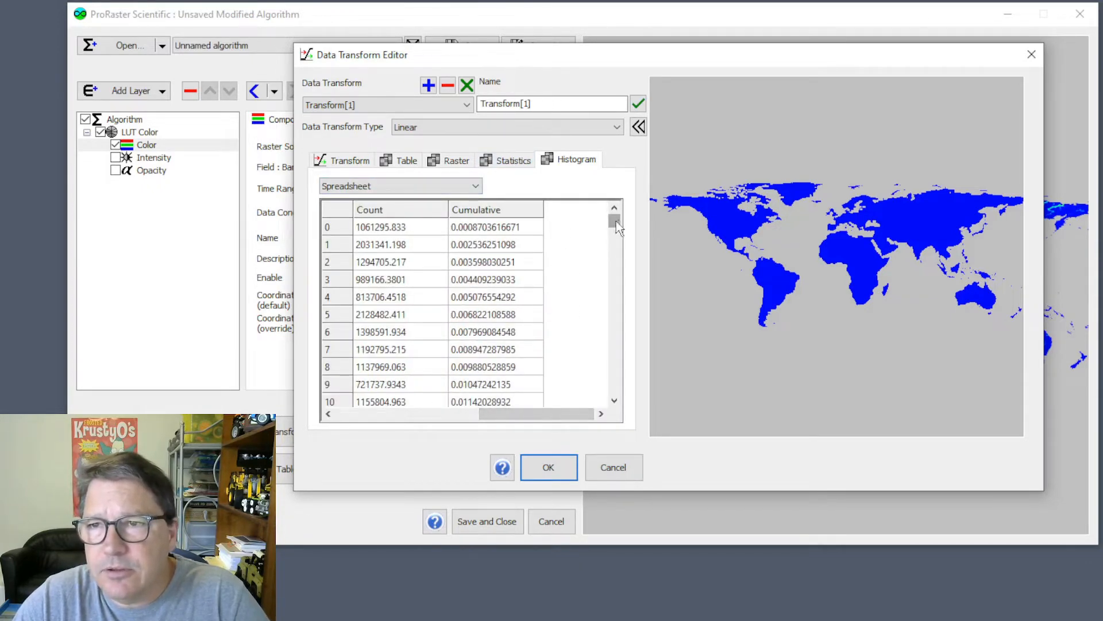
{"action": "left_click_drag", "start_coordinate": [615, 219], "coordinate": [613, 365]}
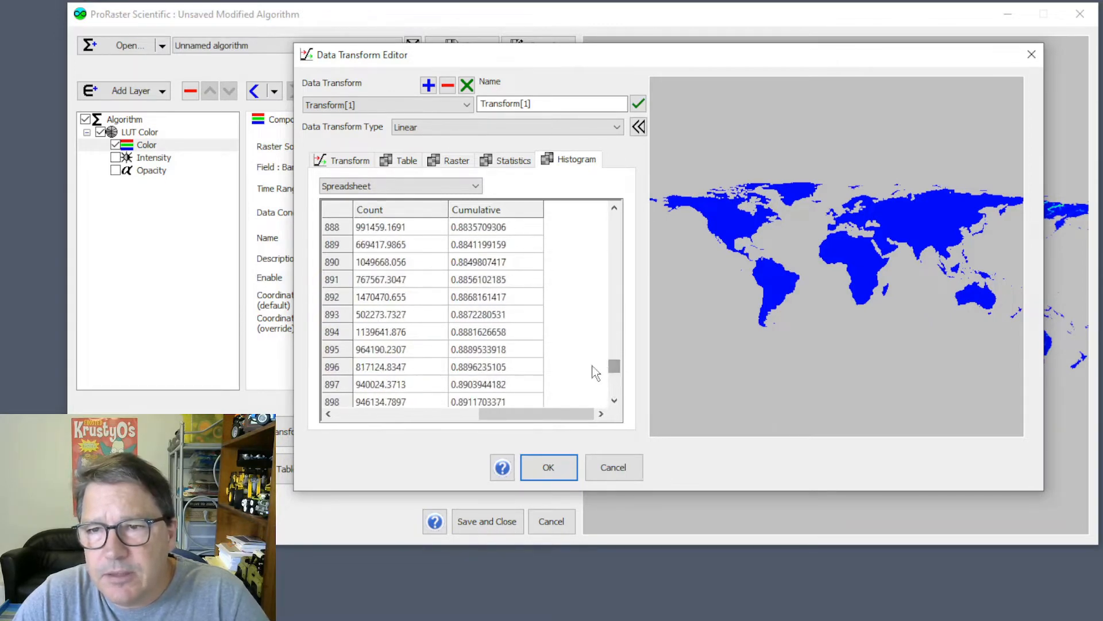
{"action": "scroll", "coordinate": [582, 373], "scroll_direction": "down", "scroll_amount": 2}
{"action": "scroll", "coordinate": [514, 359], "scroll_direction": "down", "scroll_amount": 2}
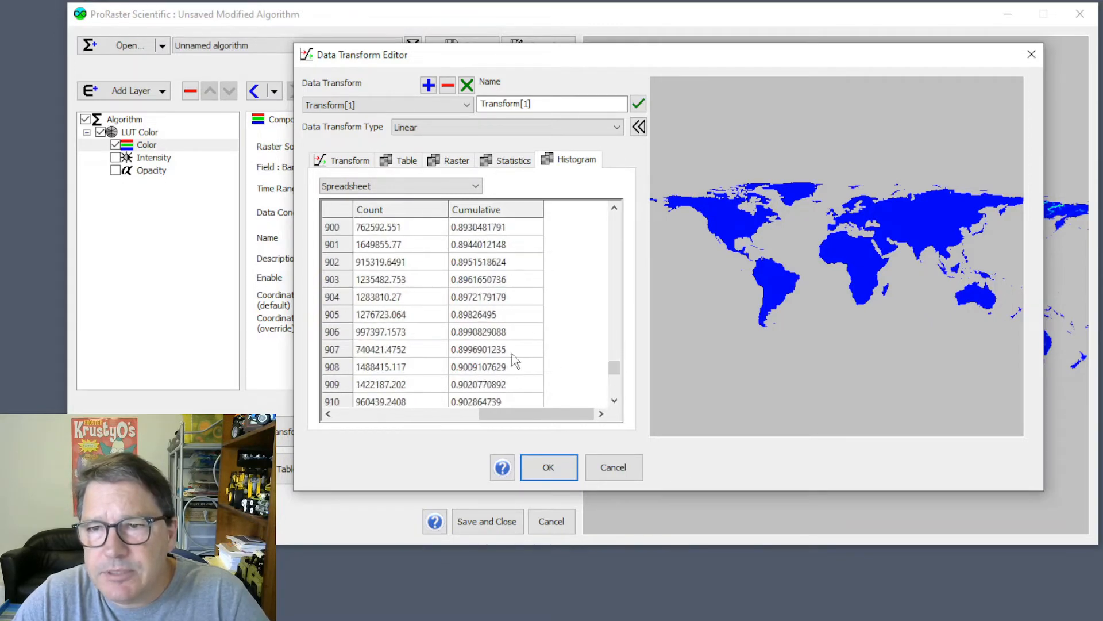
{"action": "left_click", "coordinate": [482, 367]}
{"action": "left_click_drag", "start_coordinate": [542, 414], "coordinate": [362, 430]}
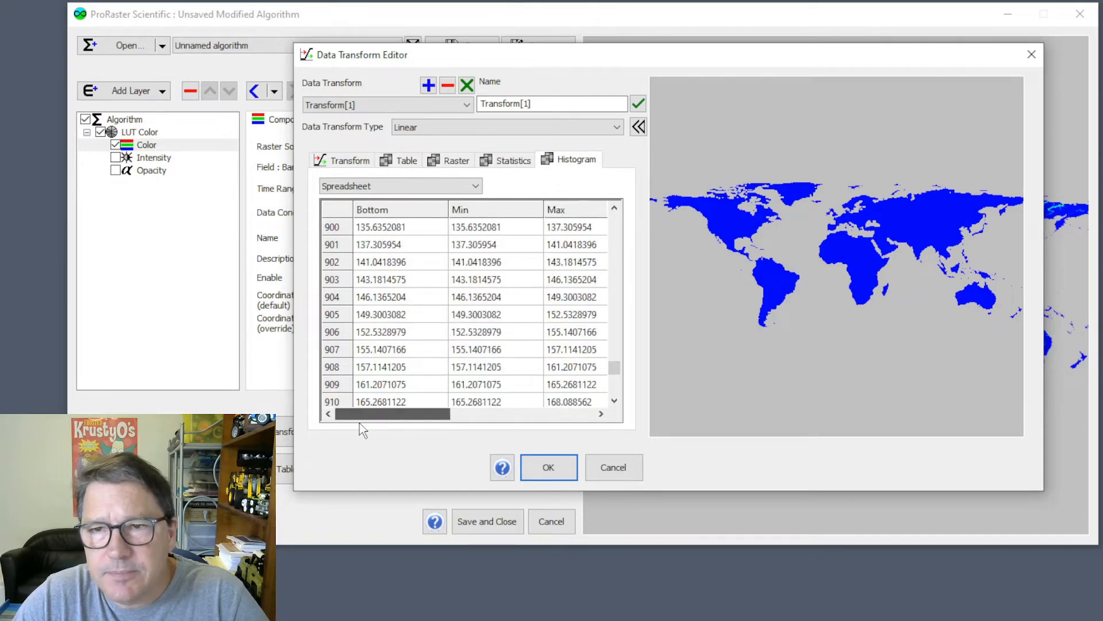
{"action": "left_click", "coordinate": [384, 371]}
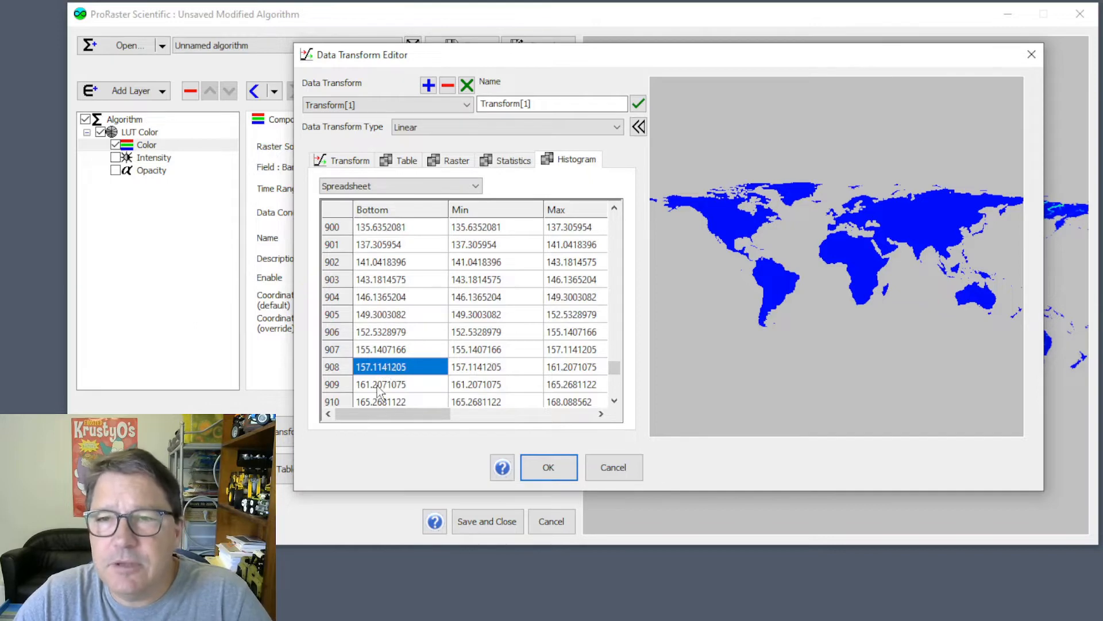
Step: Check the Max value of the histogram's last bin and cancel out of the Data Transform Editor
{"action": "left_click_drag", "start_coordinate": [614, 367], "coordinate": [615, 399]}
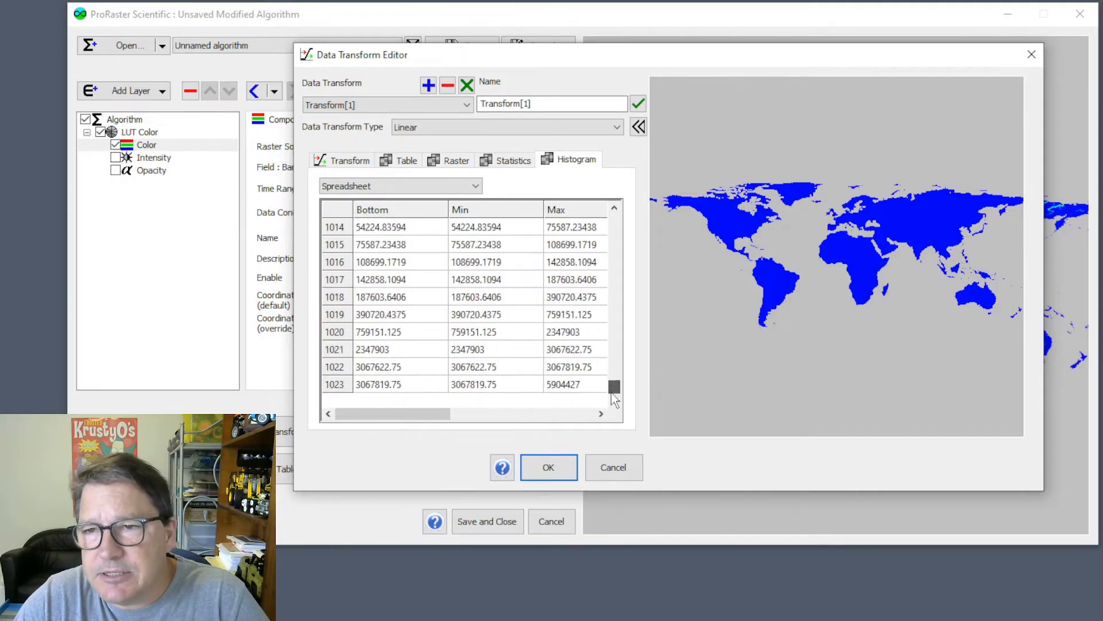
{"action": "left_click", "coordinate": [563, 391]}
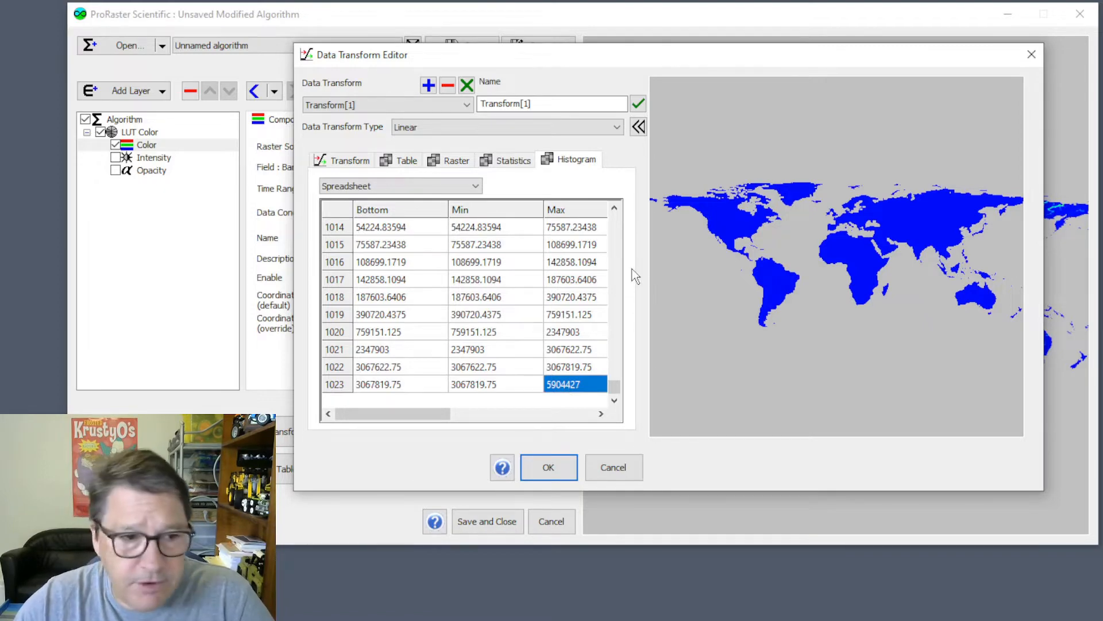
{"action": "left_click", "coordinate": [625, 468]}
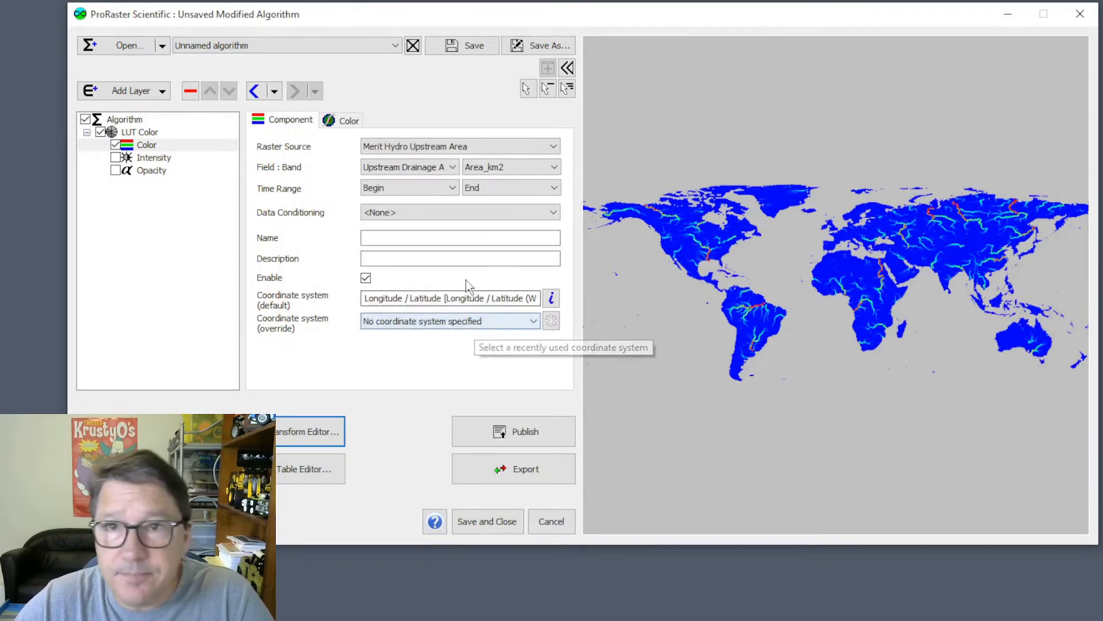
Step: Set the Color component's data transform type to Equal Area Transform
{"action": "left_click", "coordinate": [349, 123]}
{"action": "left_click", "coordinate": [423, 149]}
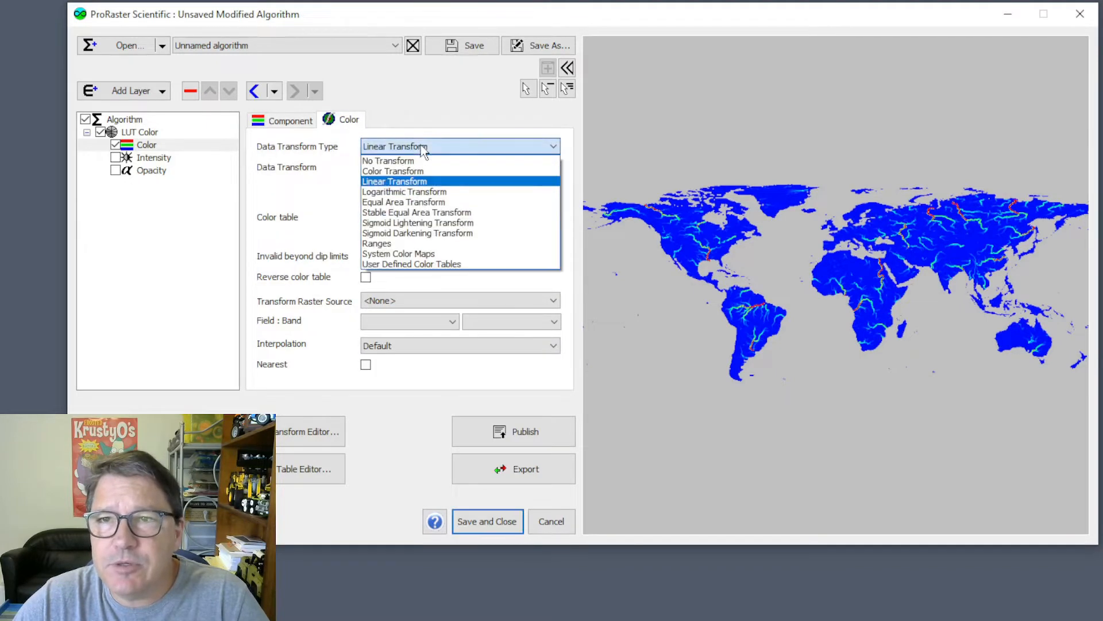
{"action": "left_click", "coordinate": [404, 204]}
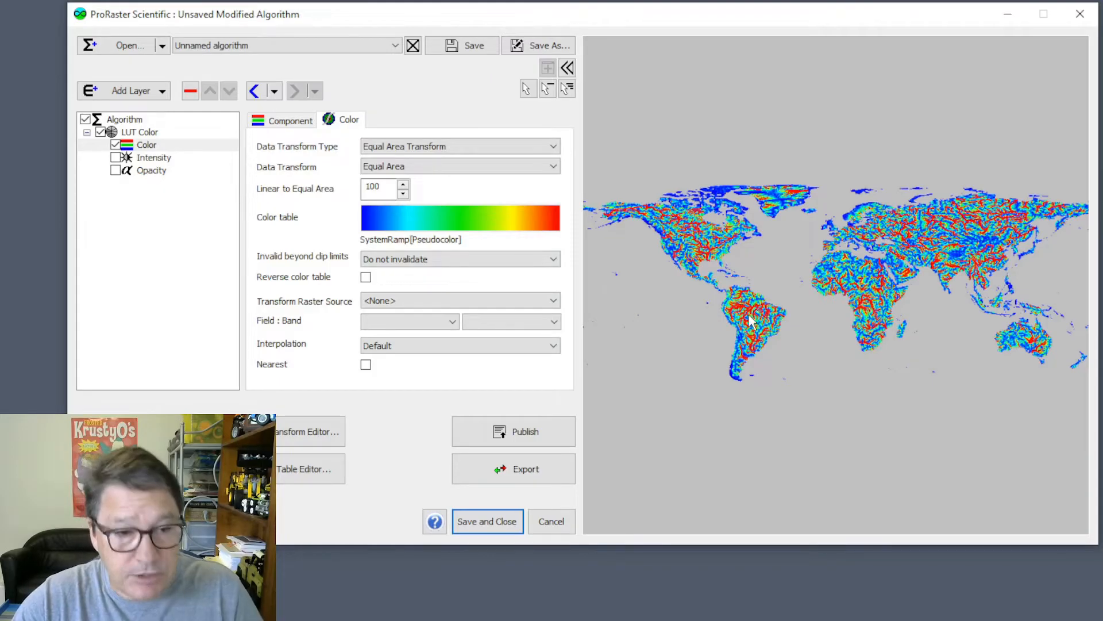
Step: Set the Color component's interpolation to Nearest Neighbor
{"action": "scroll", "coordinate": [767, 311], "scroll_direction": "up", "scroll_amount": 5}
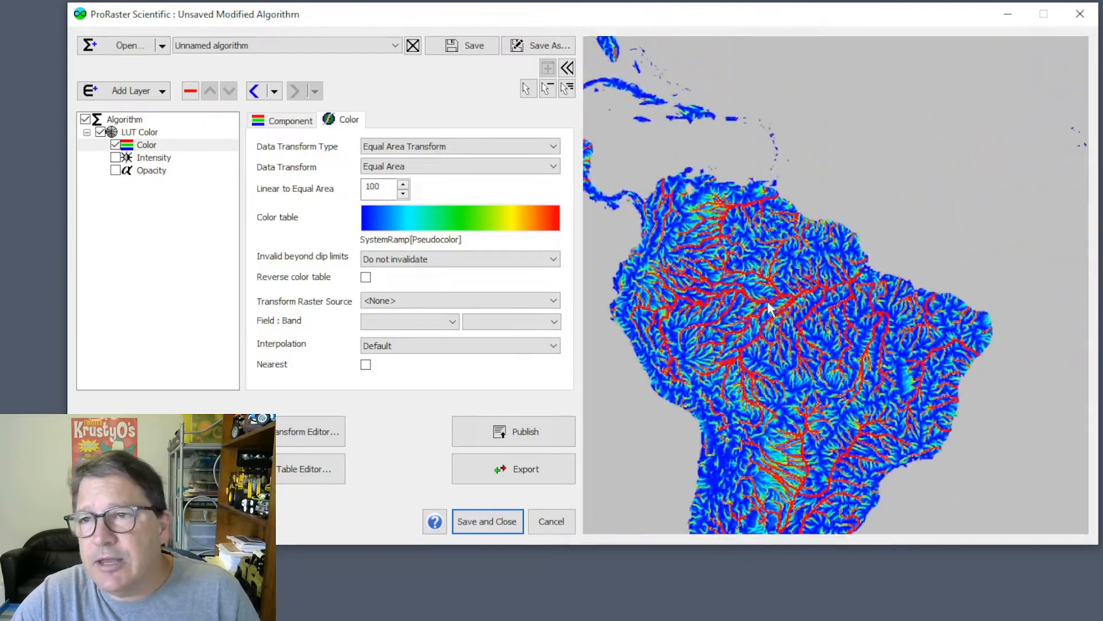
{"action": "scroll", "coordinate": [769, 309], "scroll_direction": "up", "scroll_amount": 4}
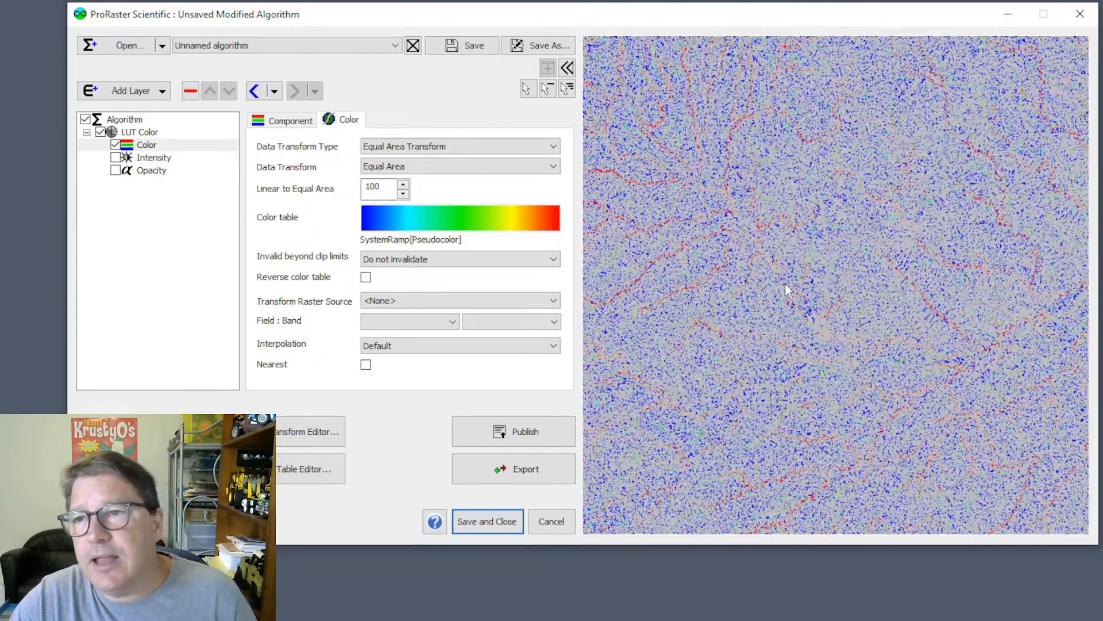
{"action": "scroll", "coordinate": [785, 283], "scroll_direction": "up", "scroll_amount": 4}
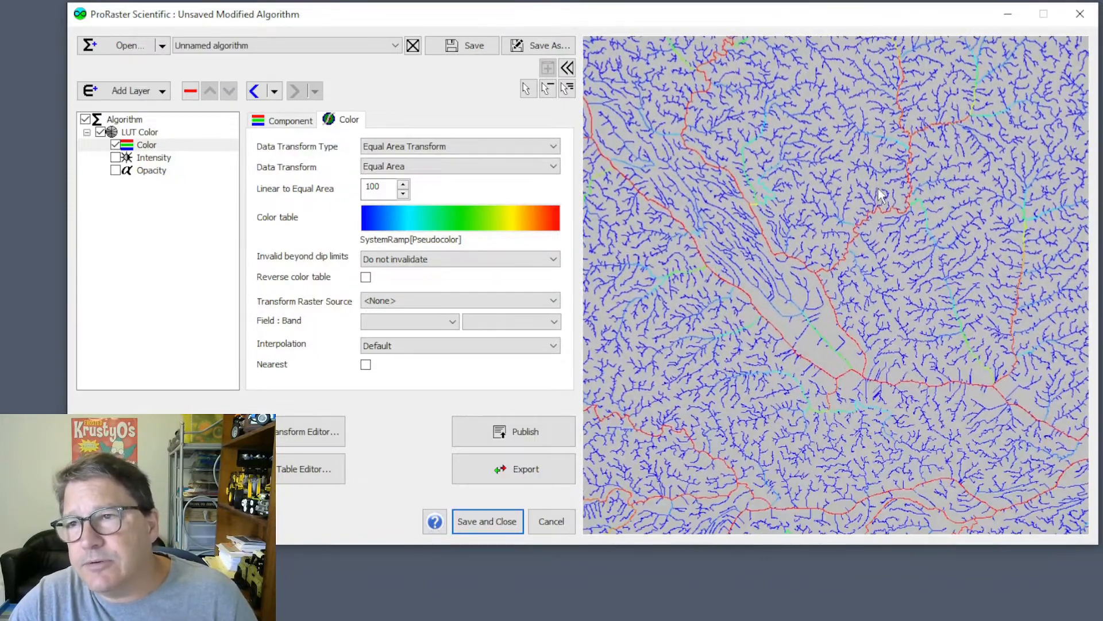
{"action": "scroll", "coordinate": [880, 195], "scroll_direction": "up", "scroll_amount": 4}
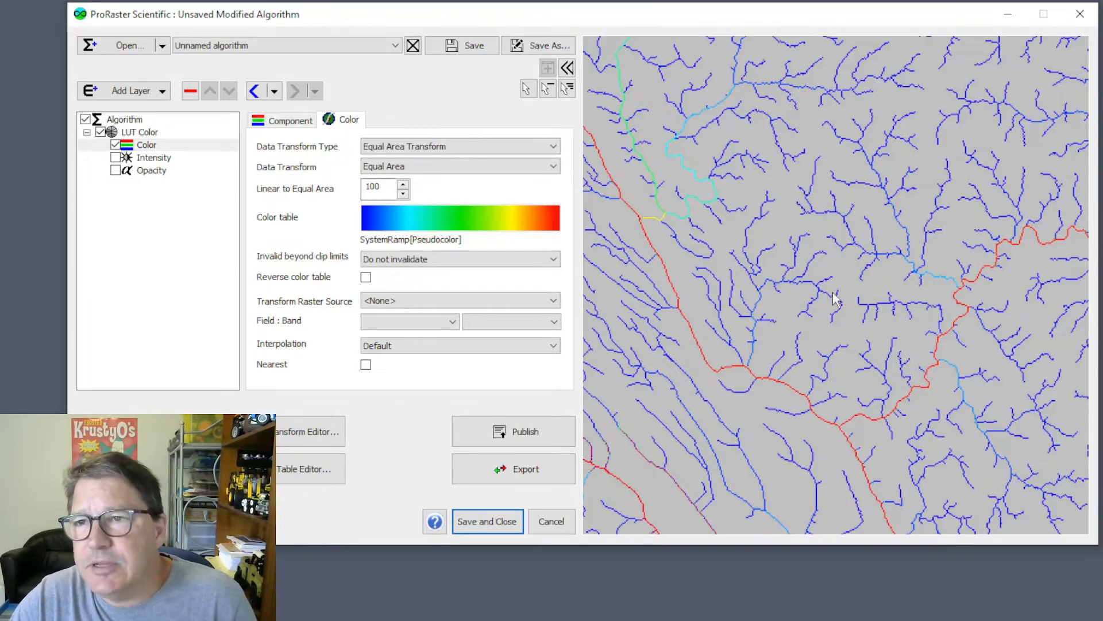
{"action": "left_click_drag", "start_coordinate": [759, 292], "coordinate": [769, 377]}
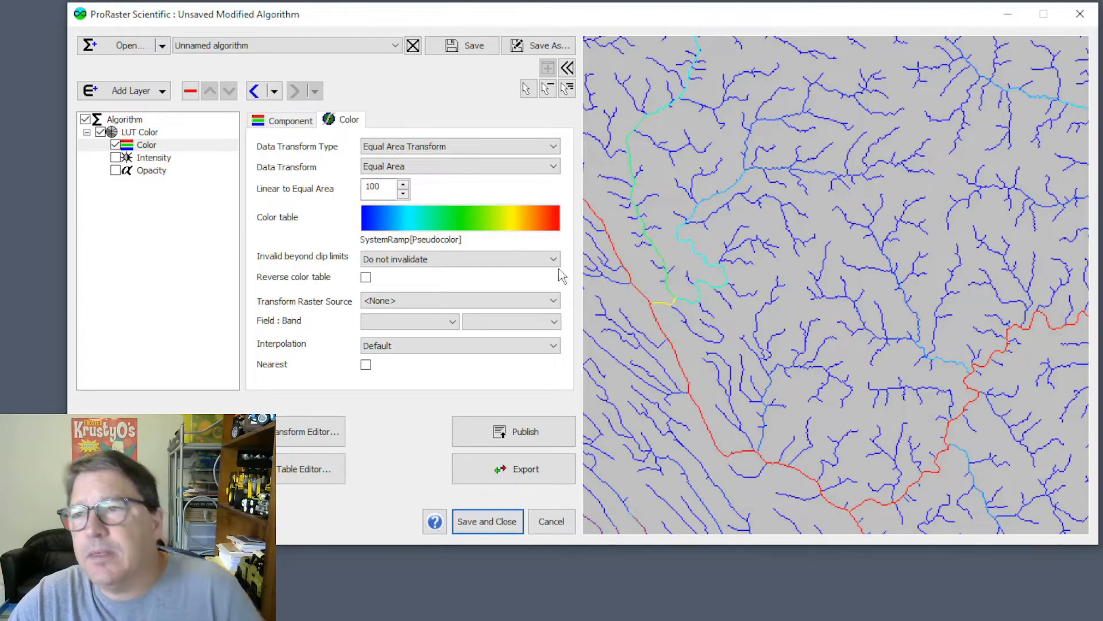
{"action": "left_click", "coordinate": [425, 347]}
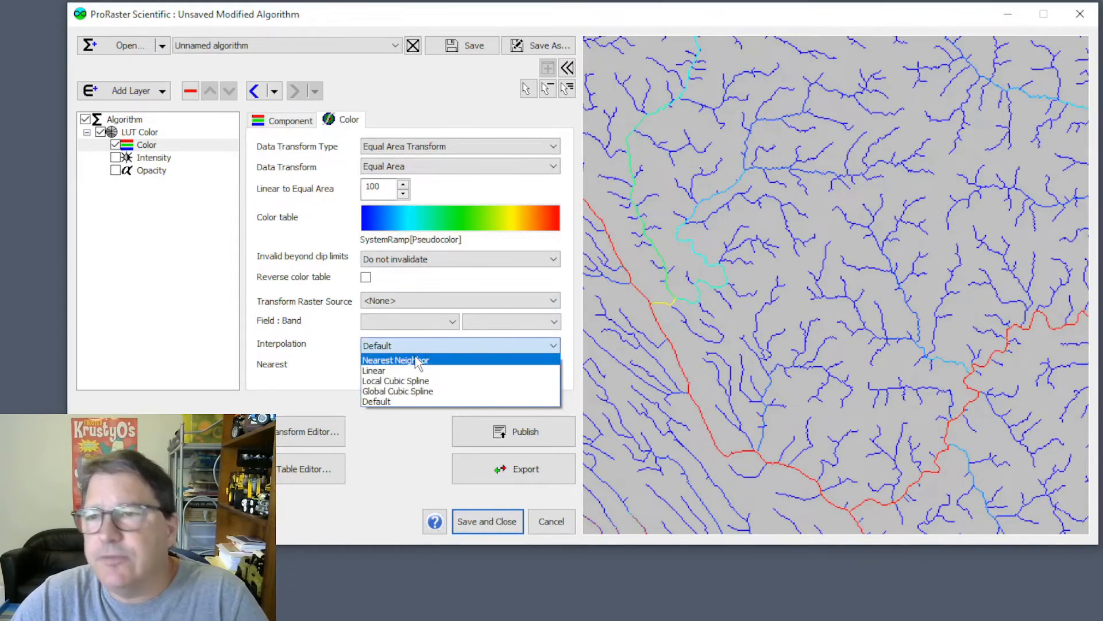
{"action": "left_click", "coordinate": [418, 360]}
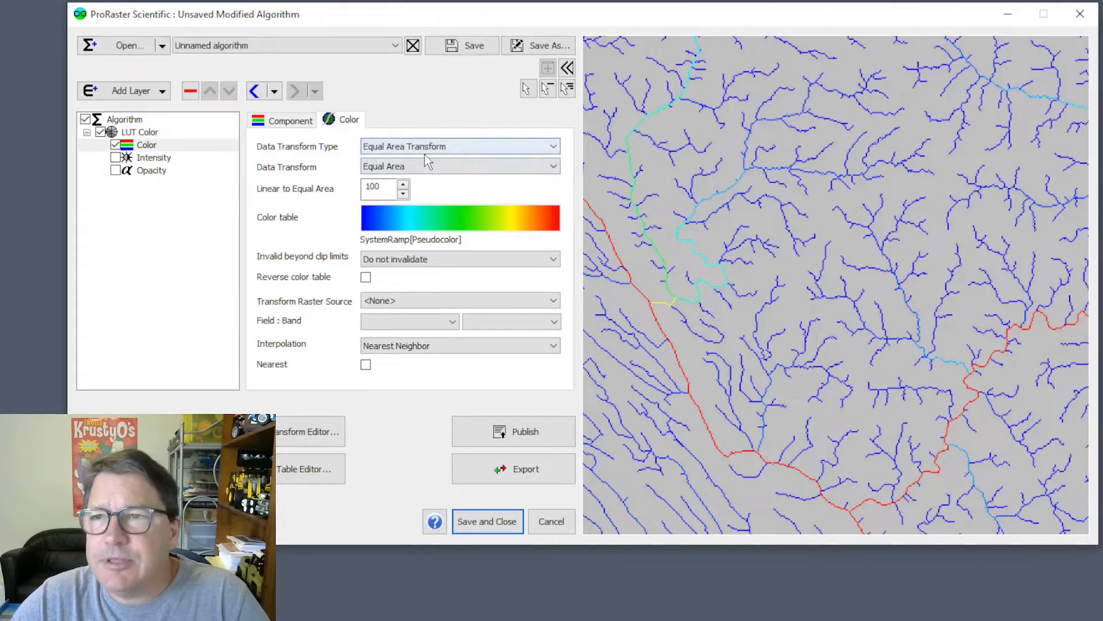
Step: Set the Color component's data transform type to Stable Equal Area Transform and inspect the rendering from river detail out to world scale
{"action": "scroll", "coordinate": [748, 280], "scroll_direction": "up", "scroll_amount": 2}
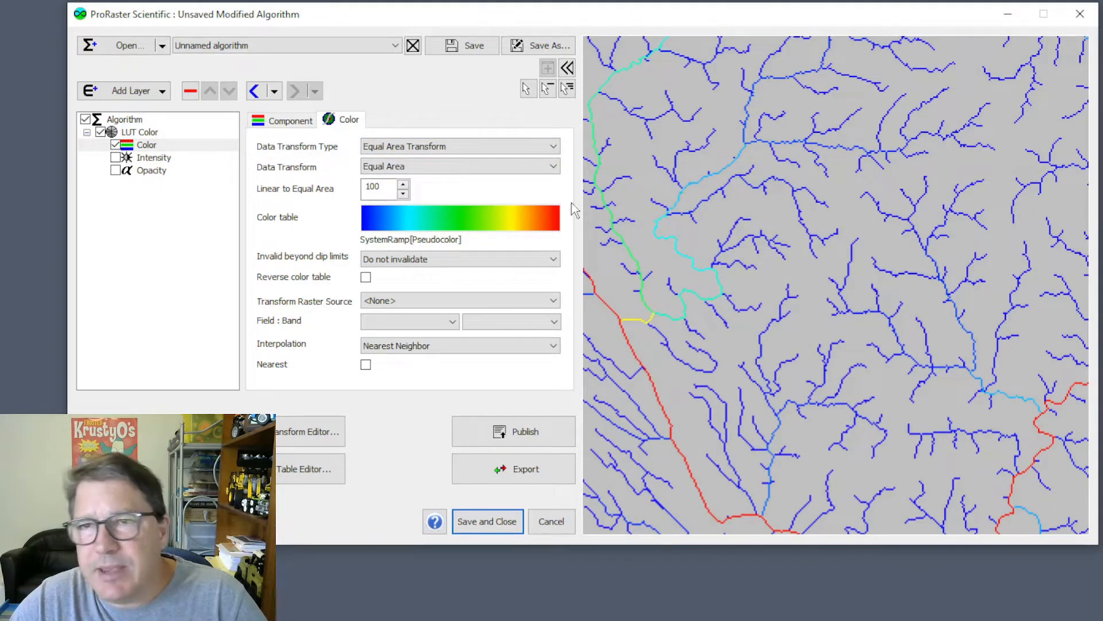
{"action": "left_click", "coordinate": [437, 147]}
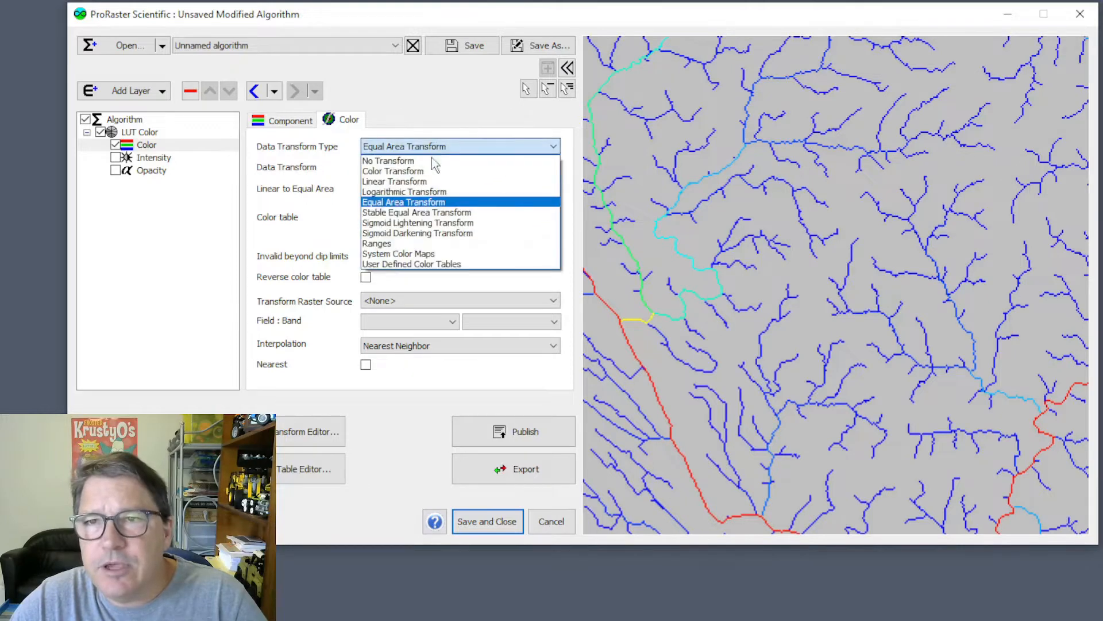
{"action": "left_click", "coordinate": [433, 214]}
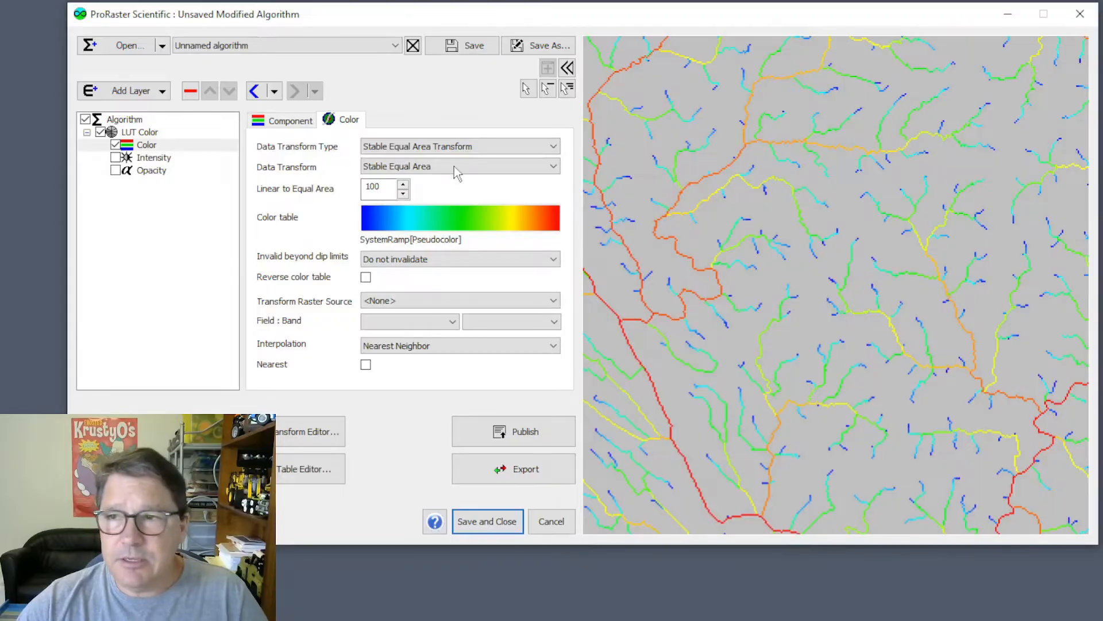
{"action": "scroll", "coordinate": [872, 307], "scroll_direction": "down", "scroll_amount": 3}
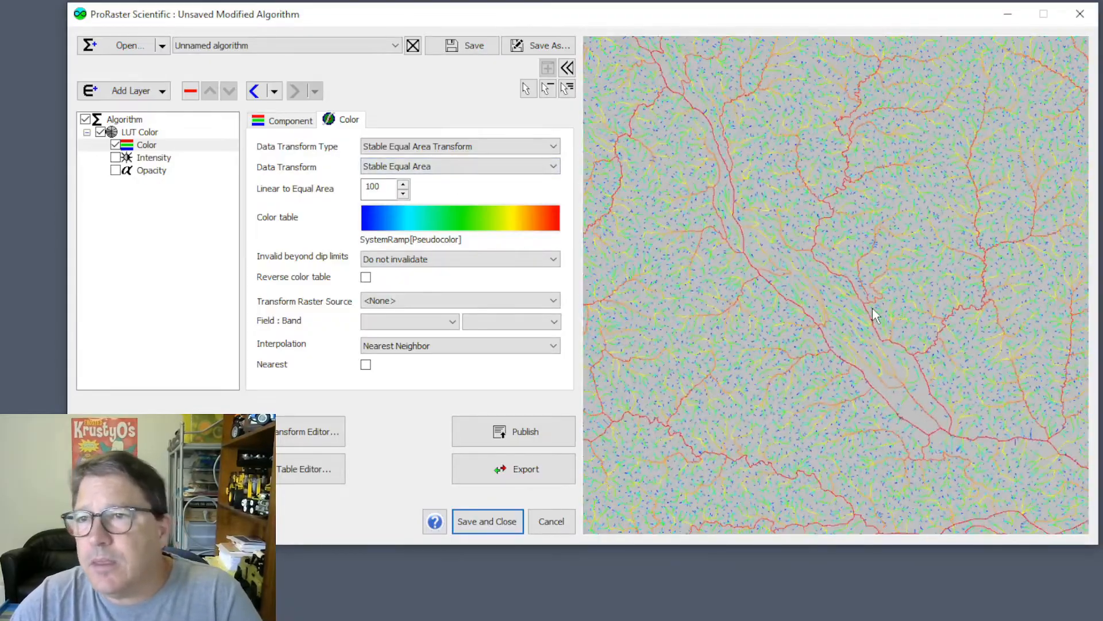
{"action": "scroll", "coordinate": [872, 308], "scroll_direction": "down", "scroll_amount": 5}
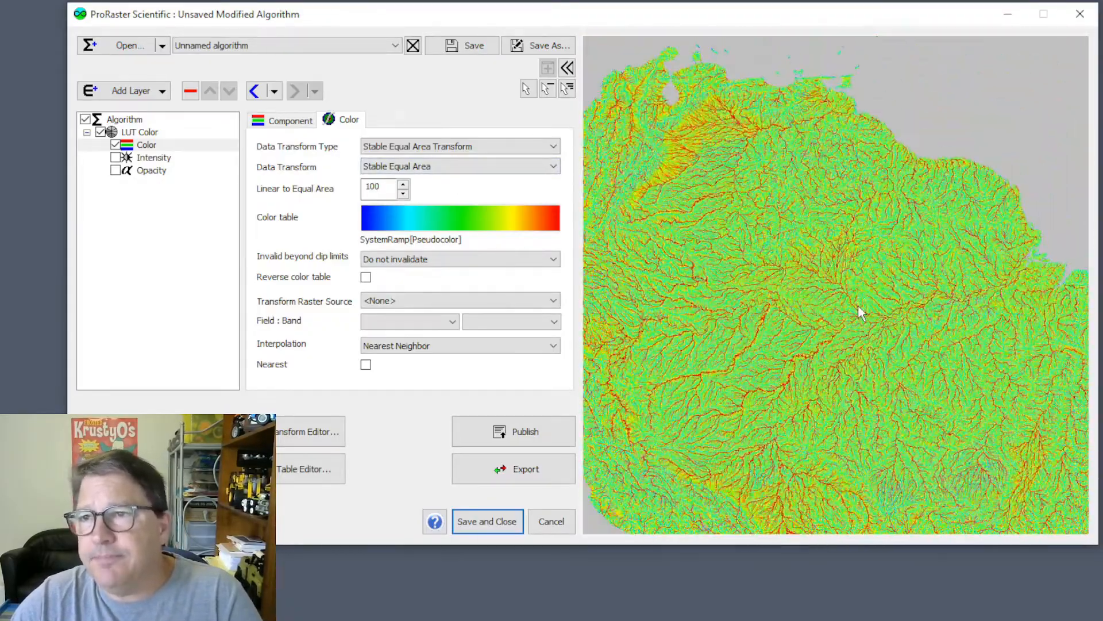
{"action": "scroll", "coordinate": [859, 308], "scroll_direction": "down", "scroll_amount": 4}
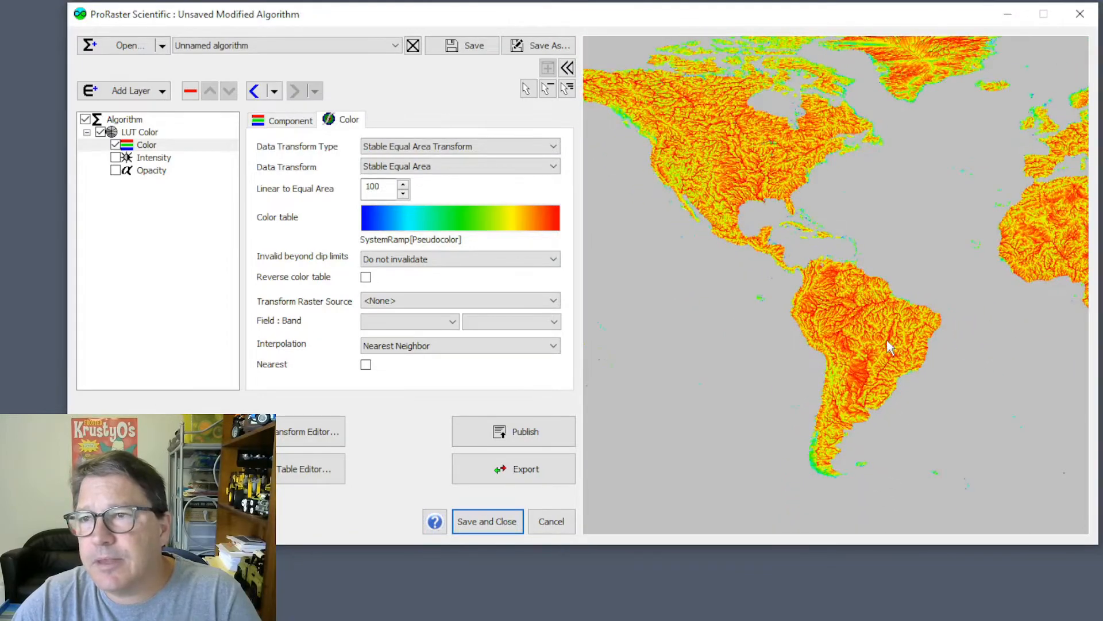
{"action": "scroll", "coordinate": [887, 342], "scroll_direction": "down", "scroll_amount": 3}
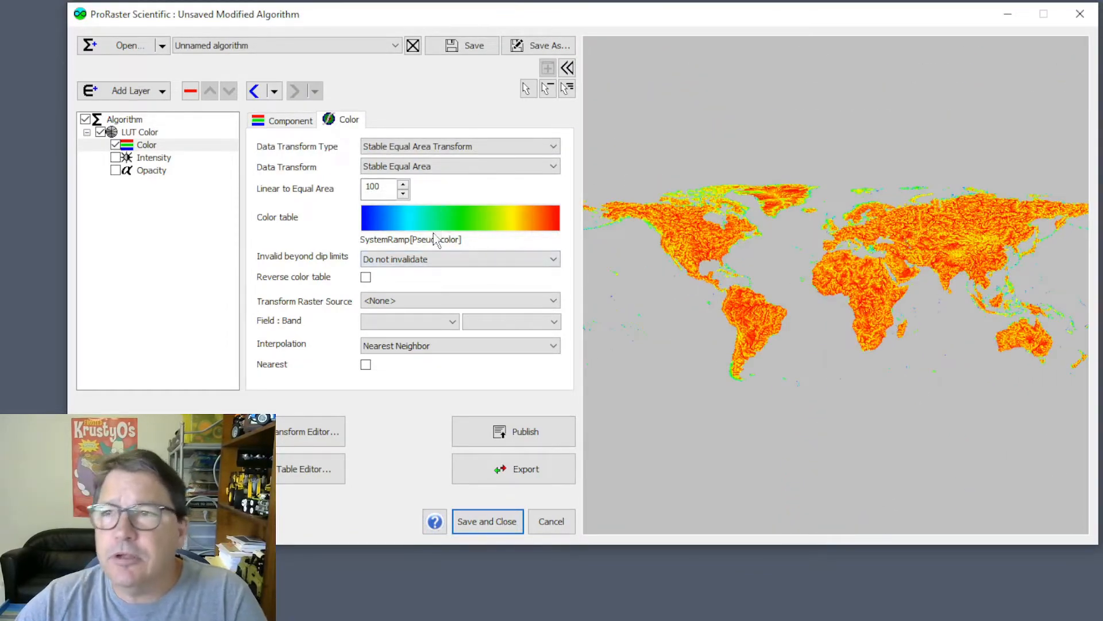
Step: Apply the Viridis color table and a Logarithmic Transform with Log10 (+-1000) to the Color component
{"action": "left_click", "coordinate": [453, 221]}
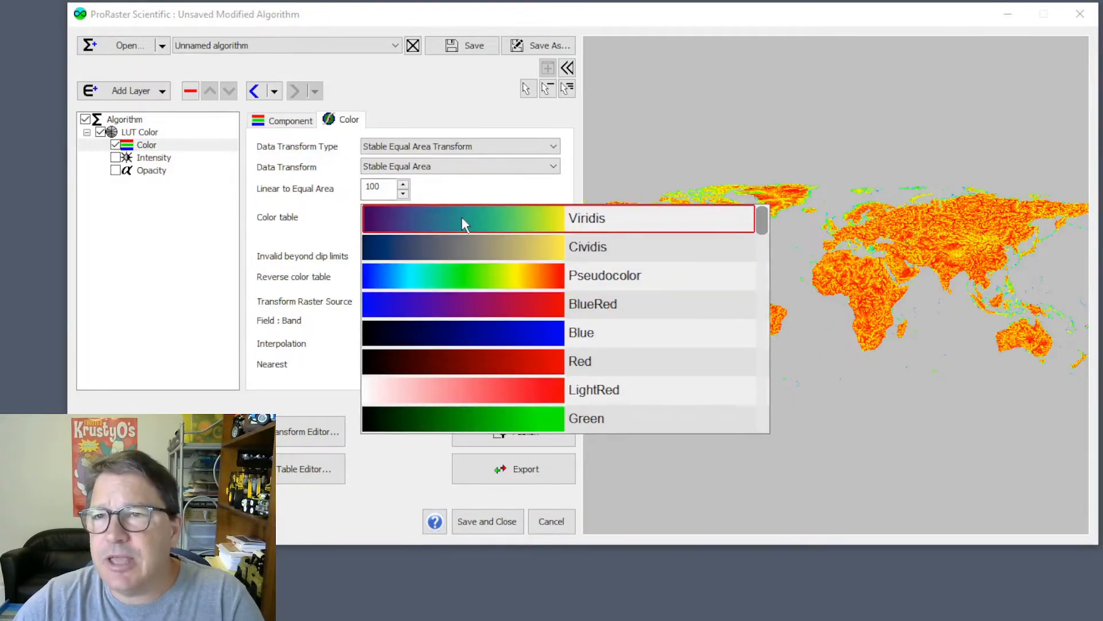
{"action": "left_click", "coordinate": [462, 219]}
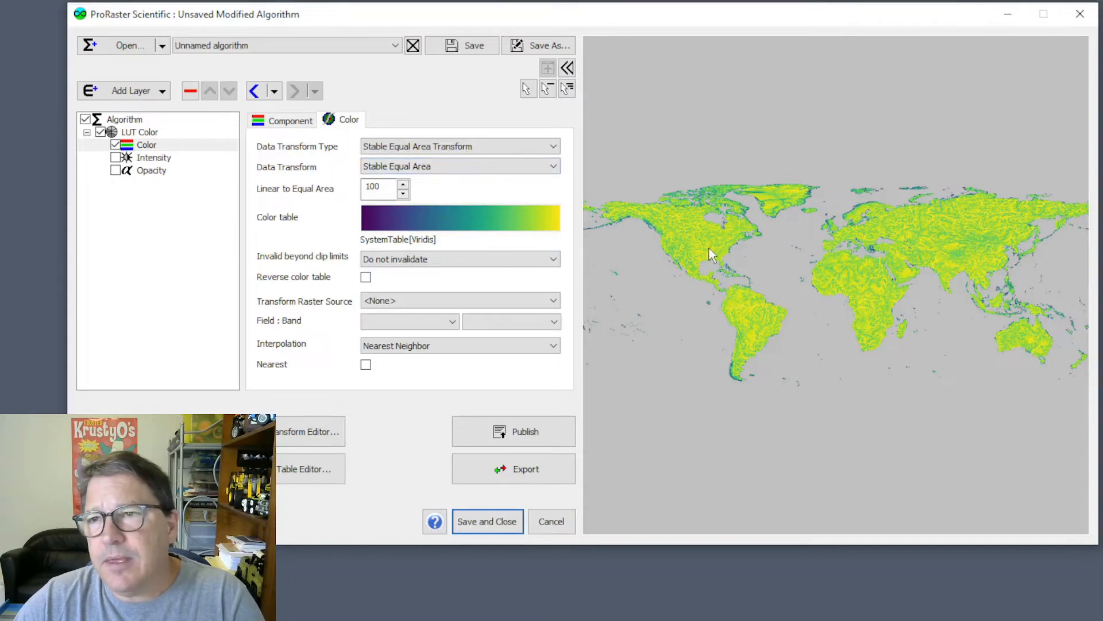
{"action": "left_click", "coordinate": [460, 146]}
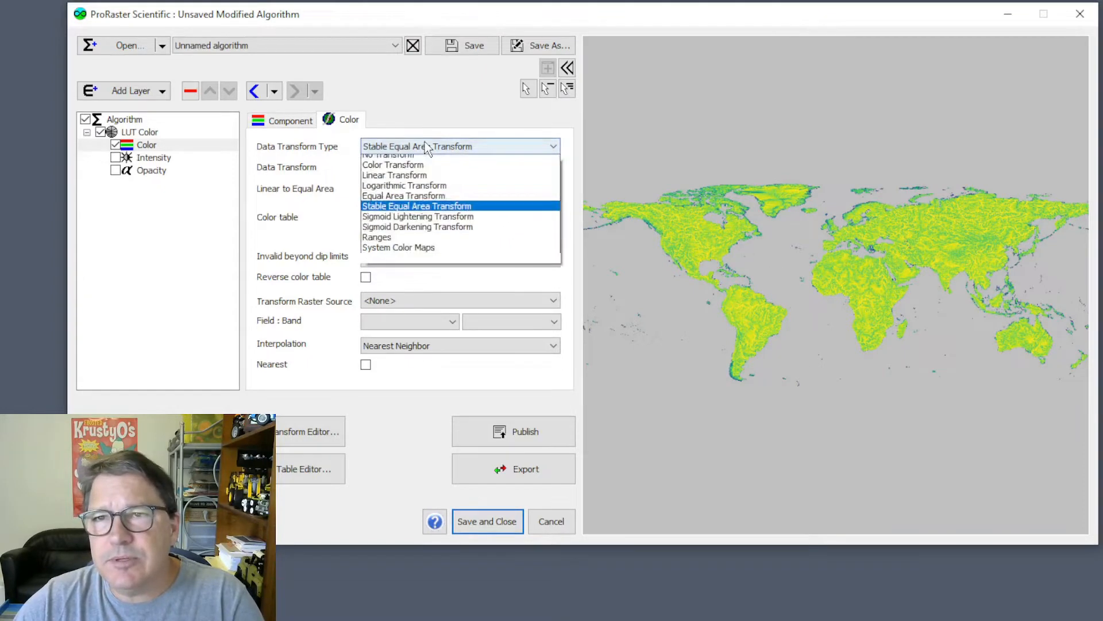
{"action": "left_click", "coordinate": [412, 192]}
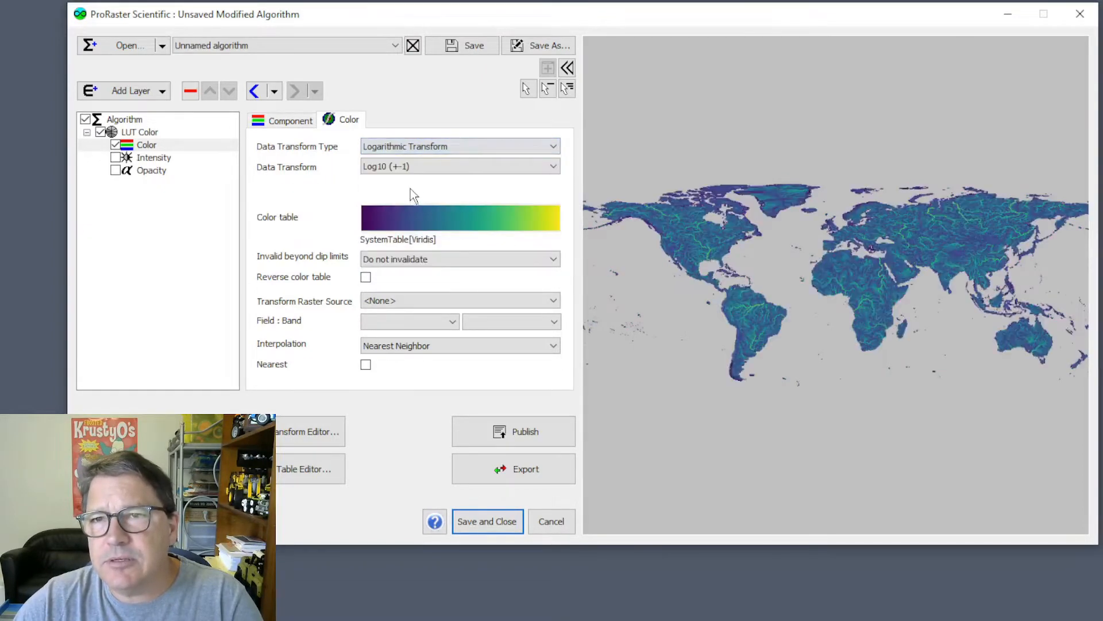
{"action": "left_click", "coordinate": [431, 170]}
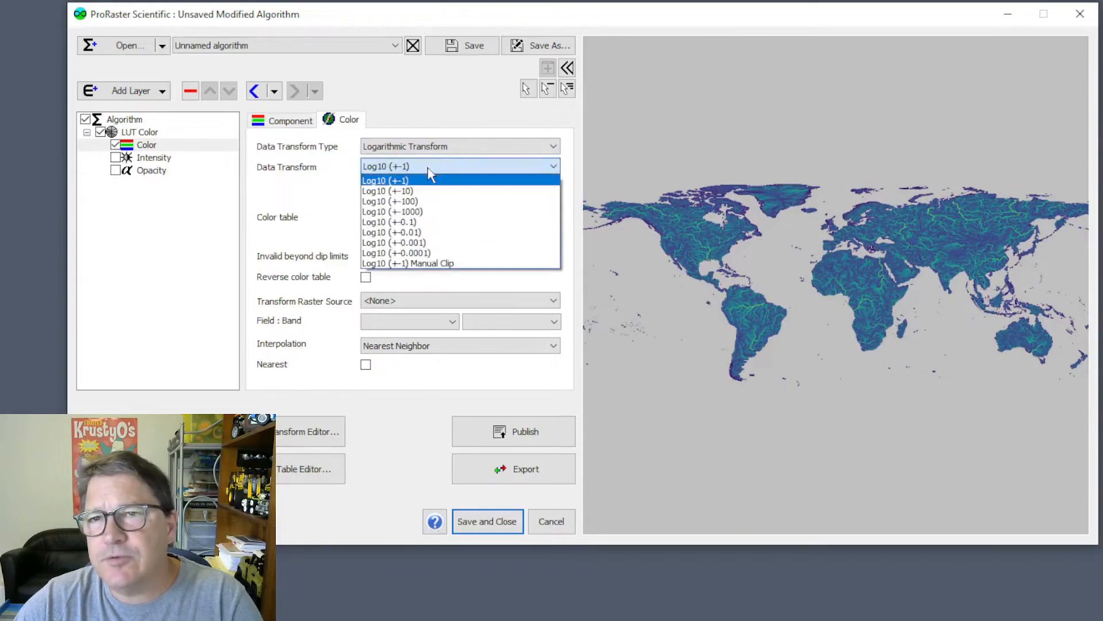
{"action": "left_click", "coordinate": [424, 209]}
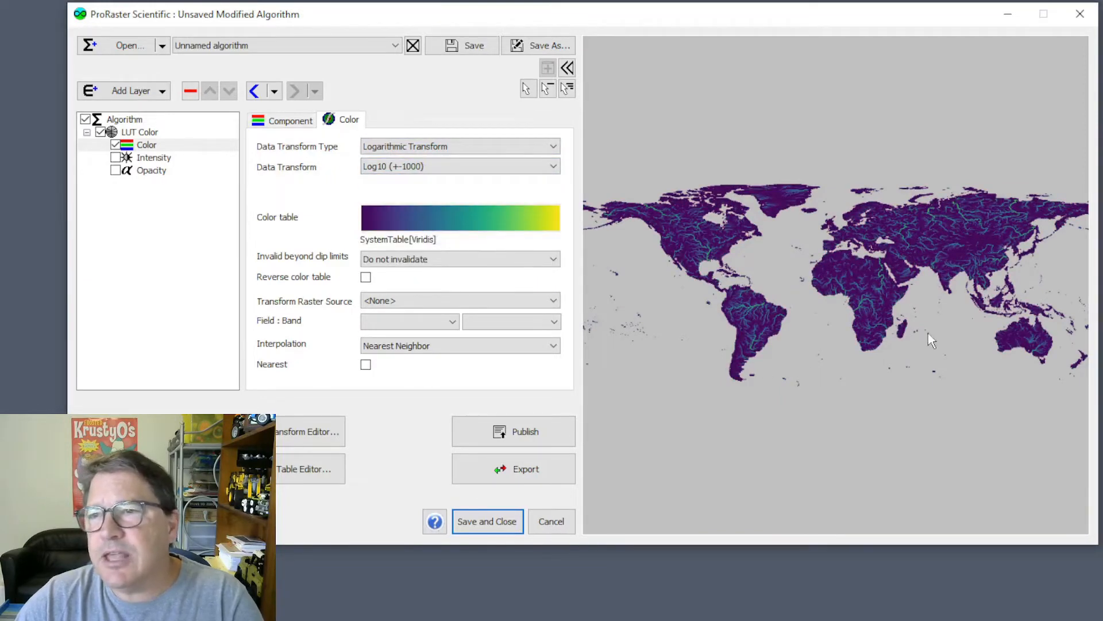
{"action": "scroll", "coordinate": [754, 323], "scroll_direction": "up", "scroll_amount": 1}
{"action": "scroll", "coordinate": [754, 323], "scroll_direction": "up", "scroll_amount": 4}
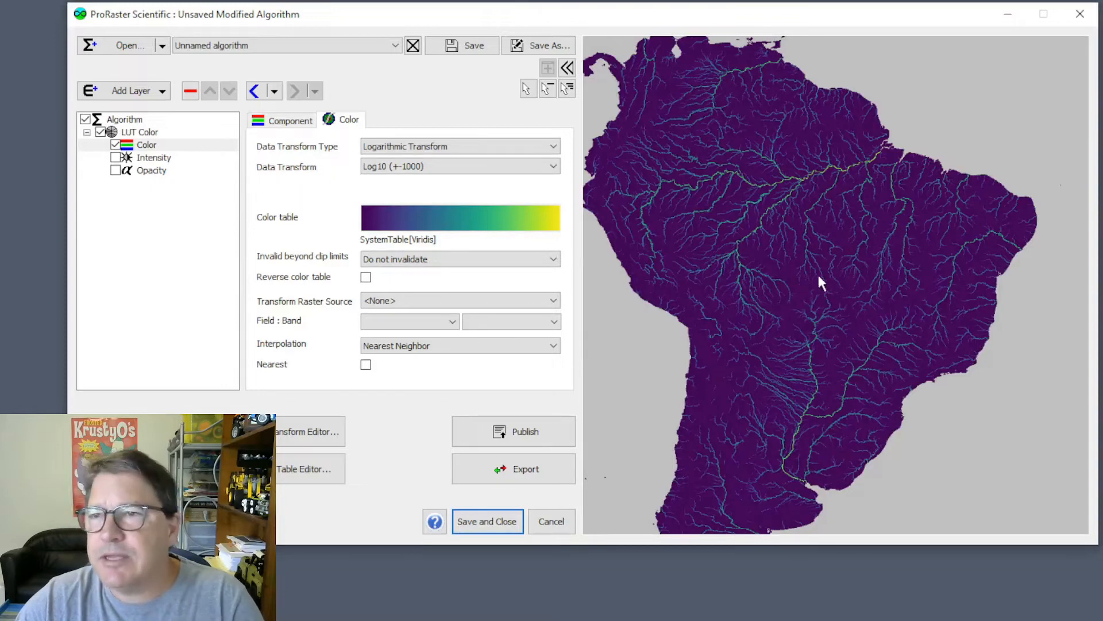
{"action": "scroll", "coordinate": [796, 264], "scroll_direction": "down", "scroll_amount": 5}
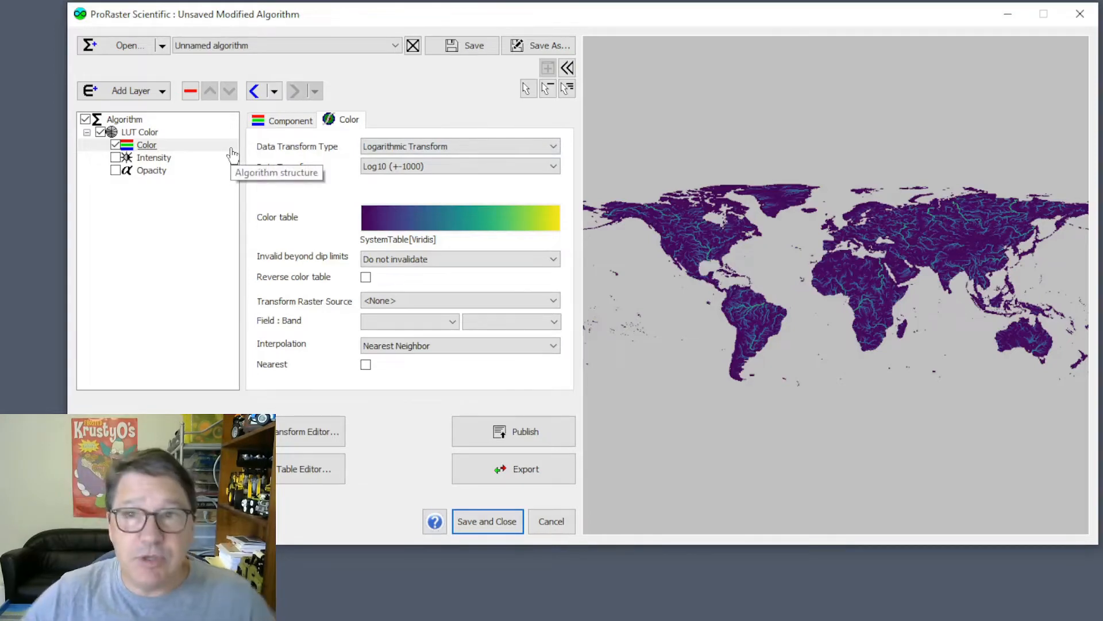
Step: Add an Image layer to the algorithm and move it below the LUT Color layer
{"action": "left_click", "coordinate": [130, 95]}
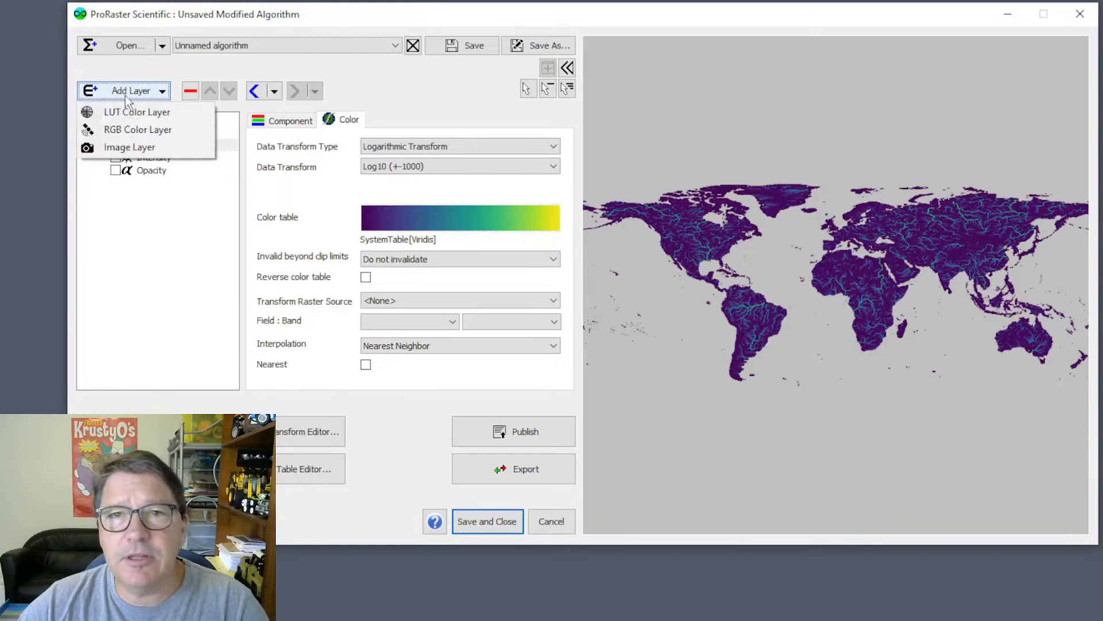
{"action": "left_click", "coordinate": [136, 146]}
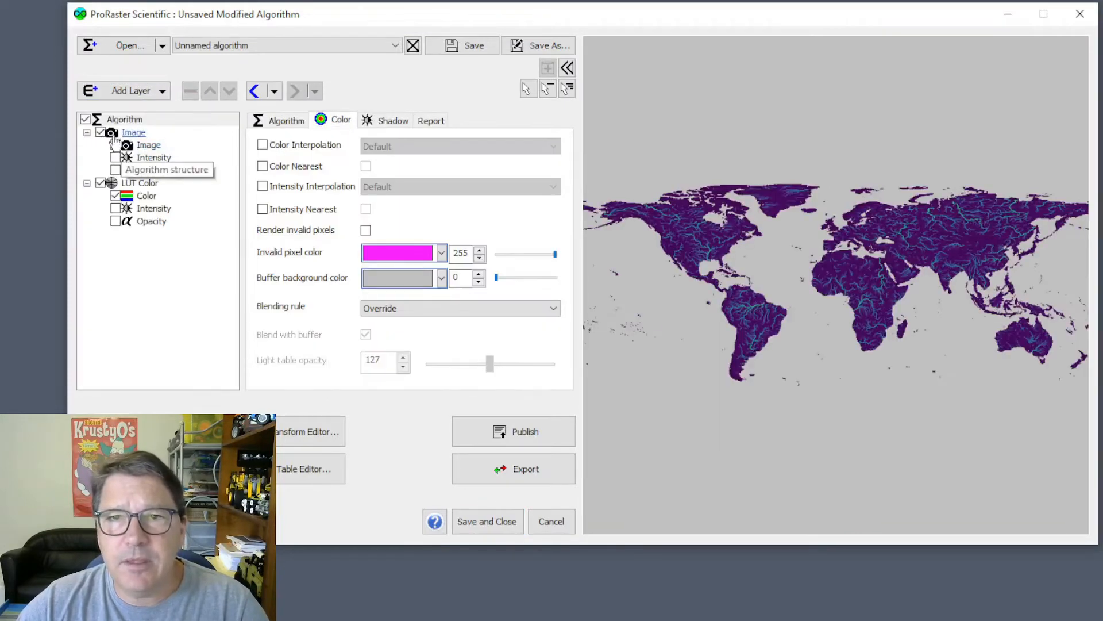
{"action": "left_click", "coordinate": [133, 132]}
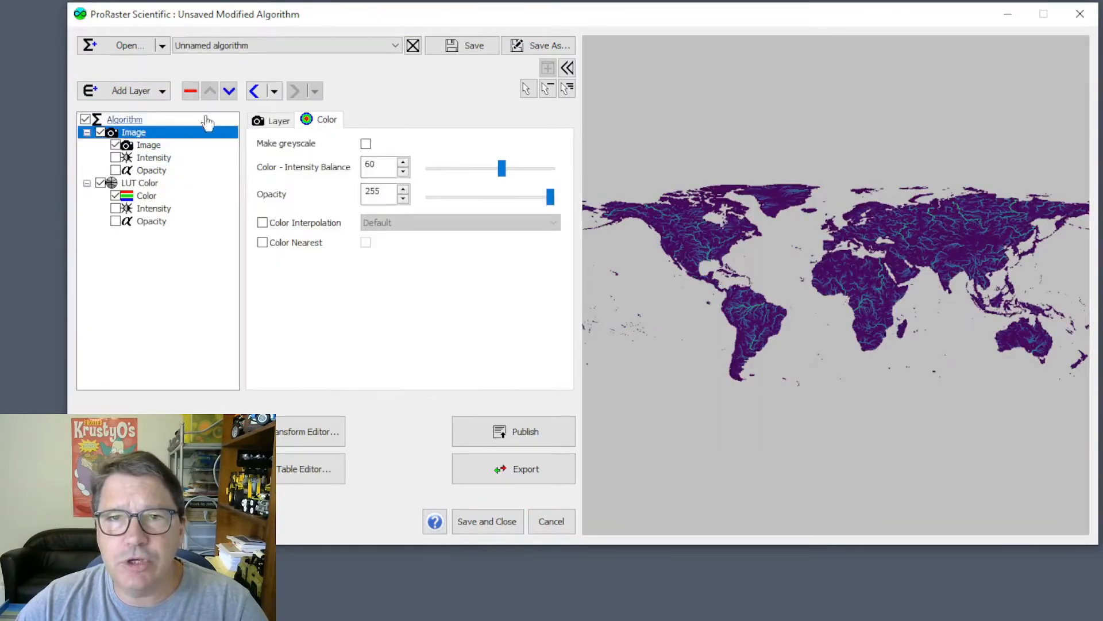
{"action": "left_click", "coordinate": [229, 91]}
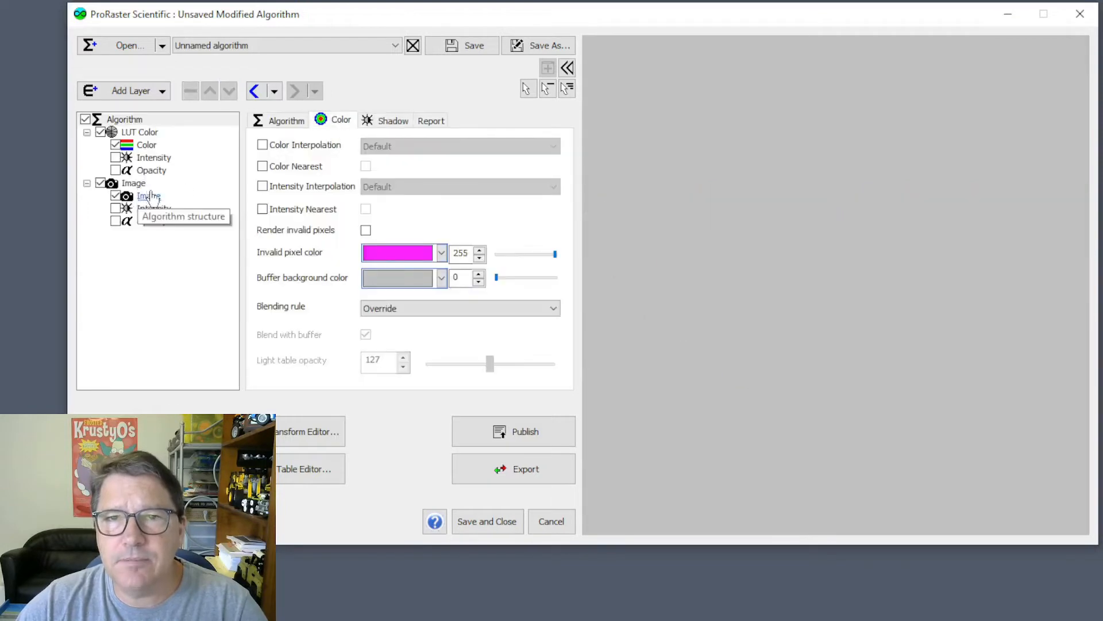
Step: Set the Image component's raster source to Blue Marble and turn off the LUT Color layer
{"action": "left_click", "coordinate": [150, 196]}
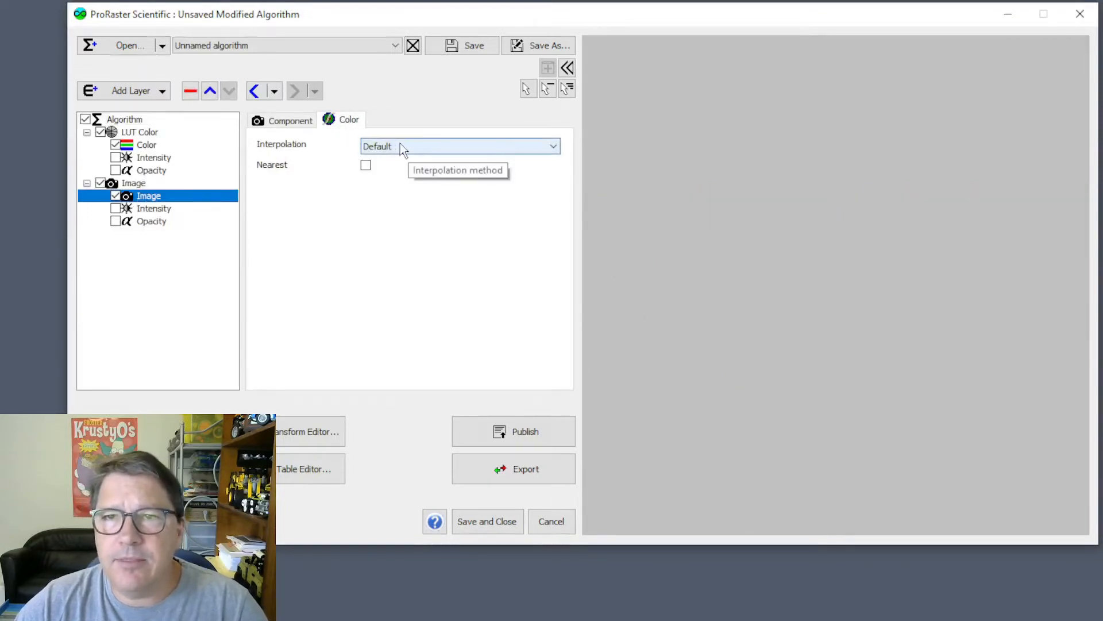
{"action": "left_click", "coordinate": [288, 121]}
{"action": "left_click", "coordinate": [419, 147]}
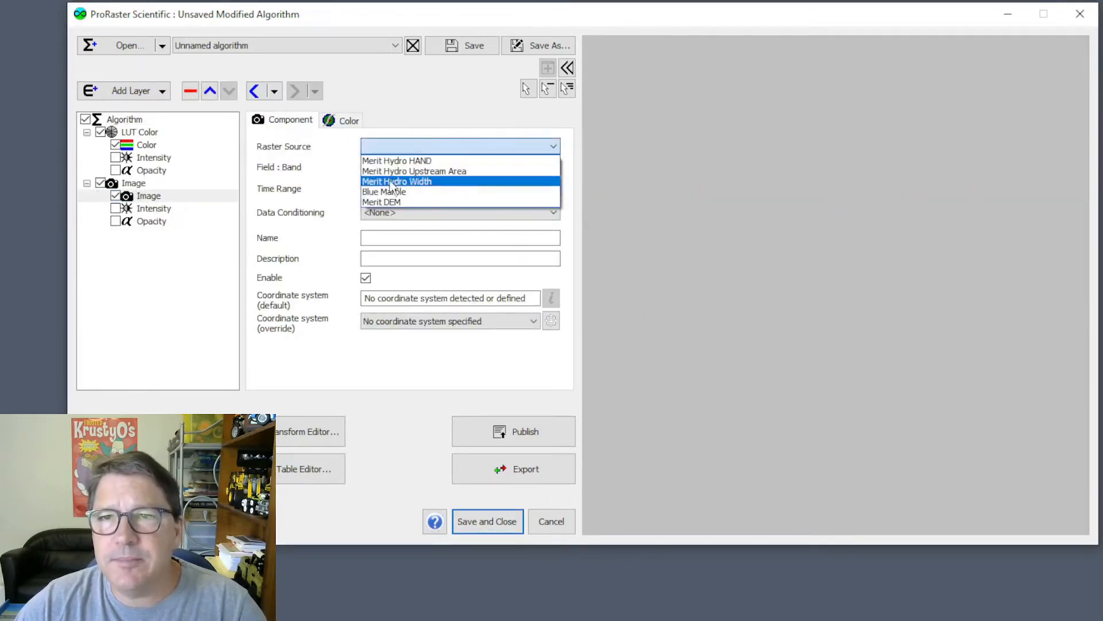
{"action": "left_click", "coordinate": [392, 191]}
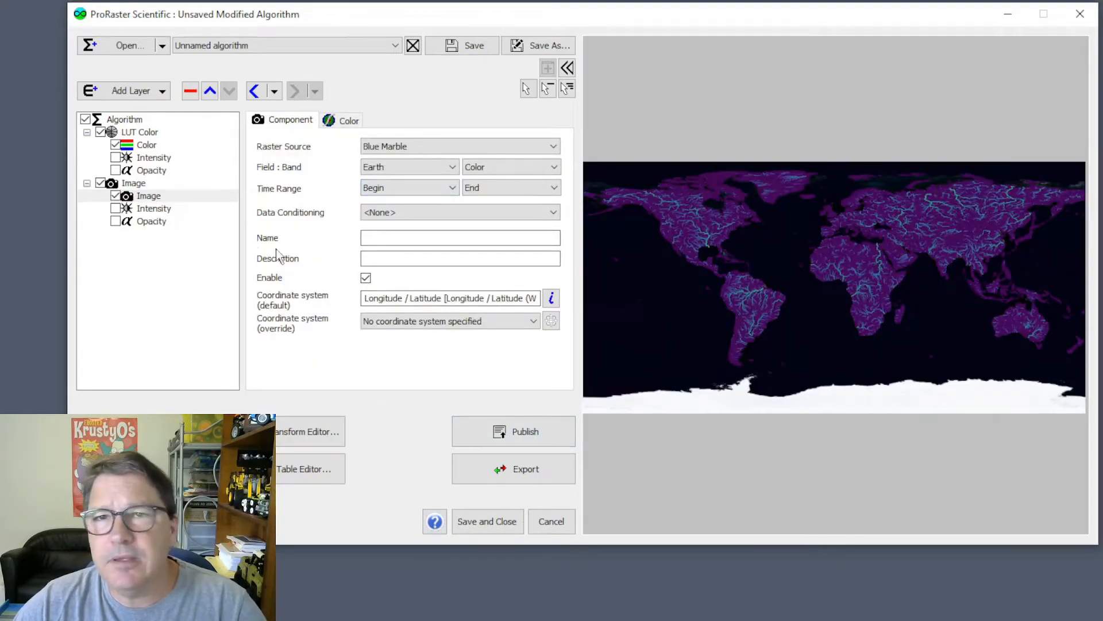
{"action": "left_click", "coordinate": [100, 132]}
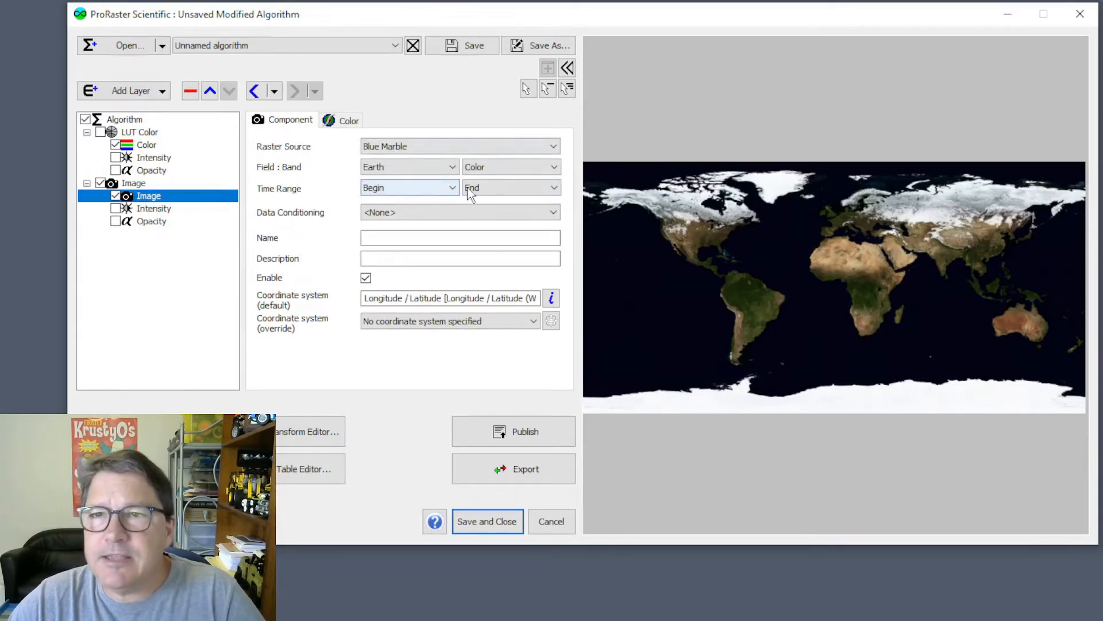
Step: Step through the Blue Marble monthly images and set the end of the time range to 1/08/2004
{"action": "left_click", "coordinate": [499, 188]}
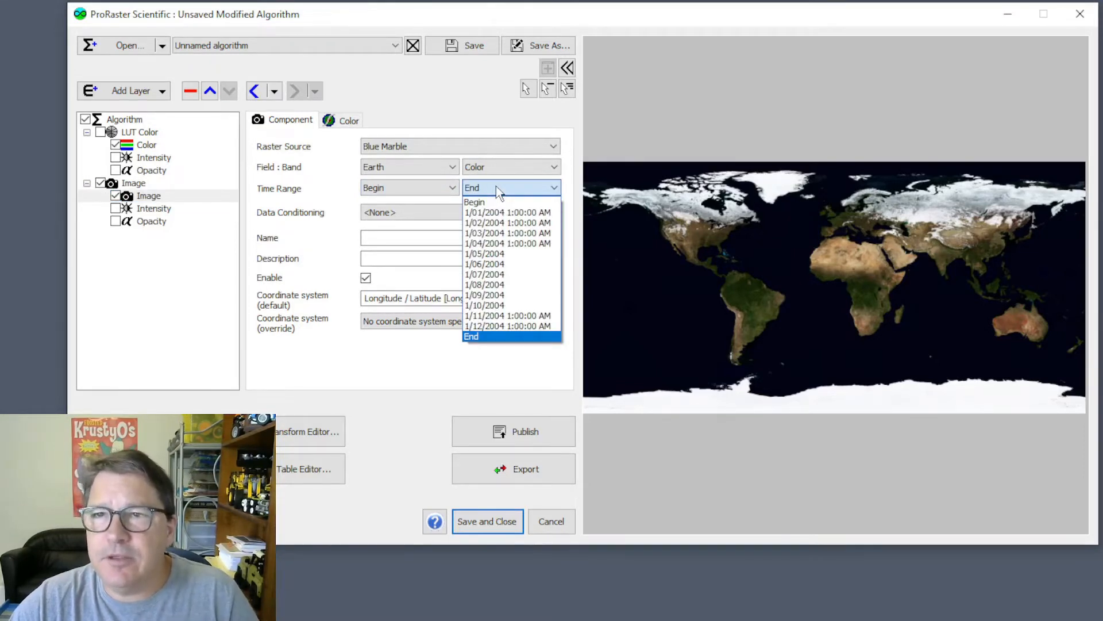
{"action": "left_click", "coordinate": [490, 212]}
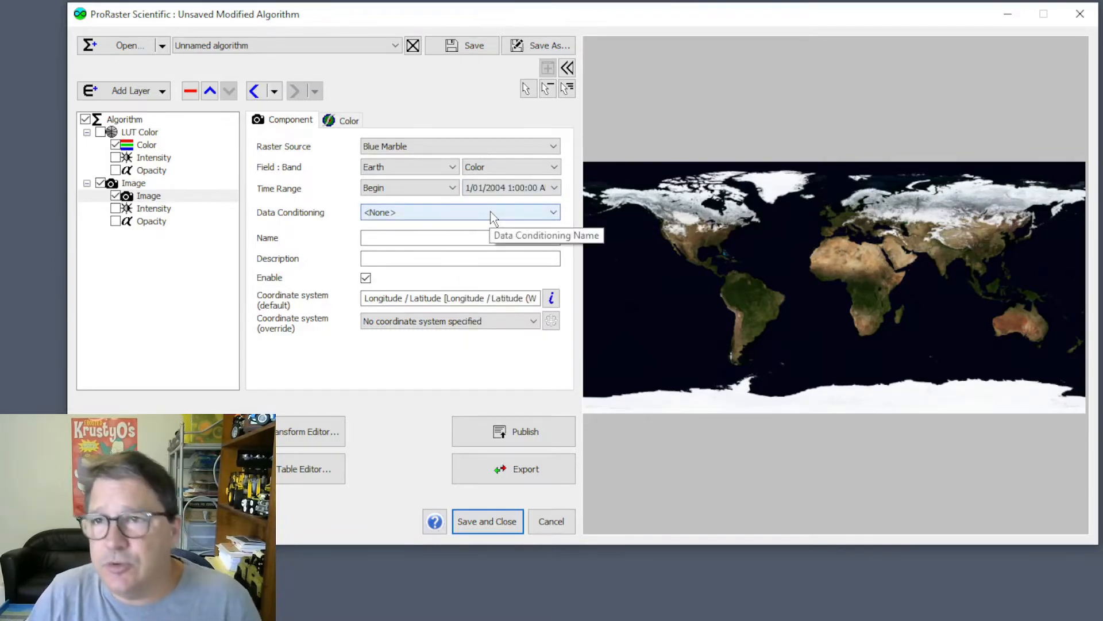
{"action": "key", "text": "Down"}
{"action": "key", "text": "Down"}
{"action": "key", "text": "Down"}
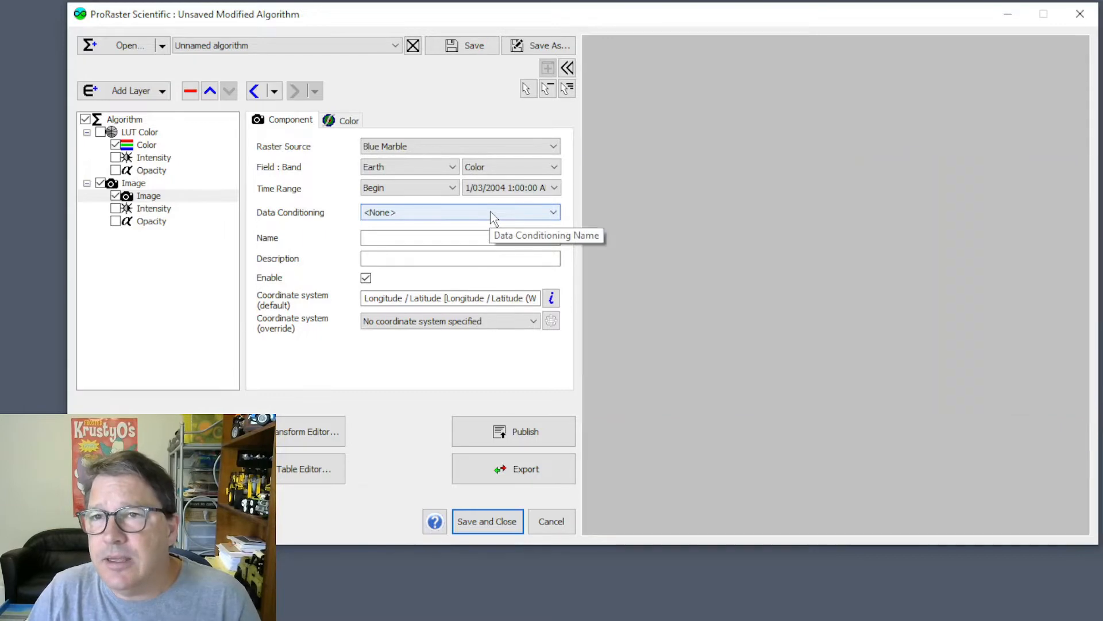
{"action": "key", "text": "Down"}
{"action": "key", "text": "Down"}
{"action": "key", "text": "Down"}
{"action": "key", "text": "Down"}
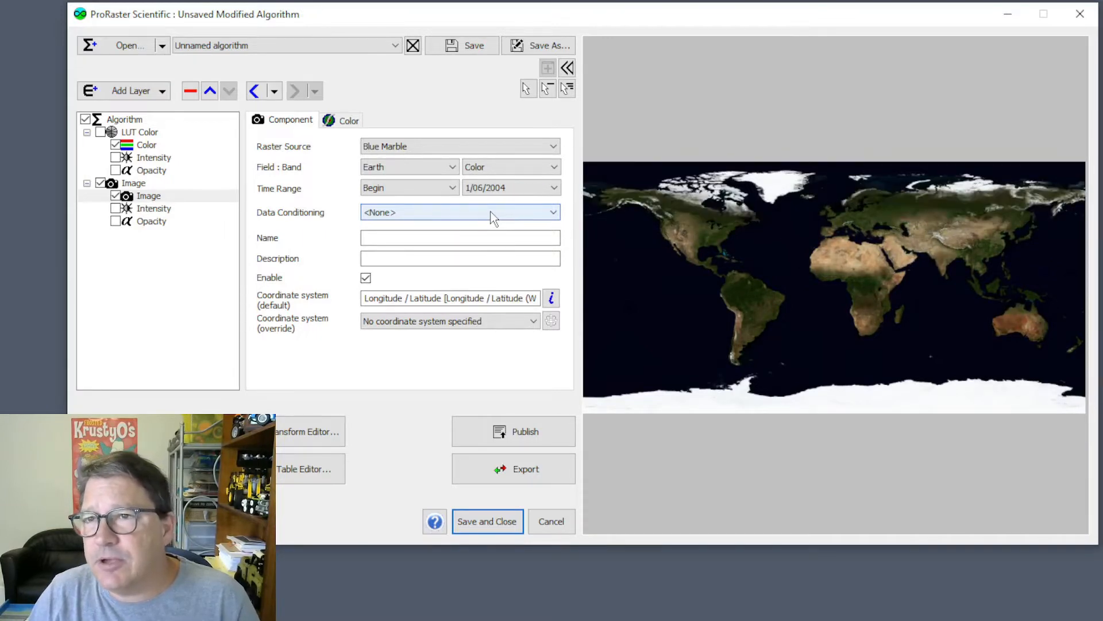
{"action": "key", "text": "Down"}
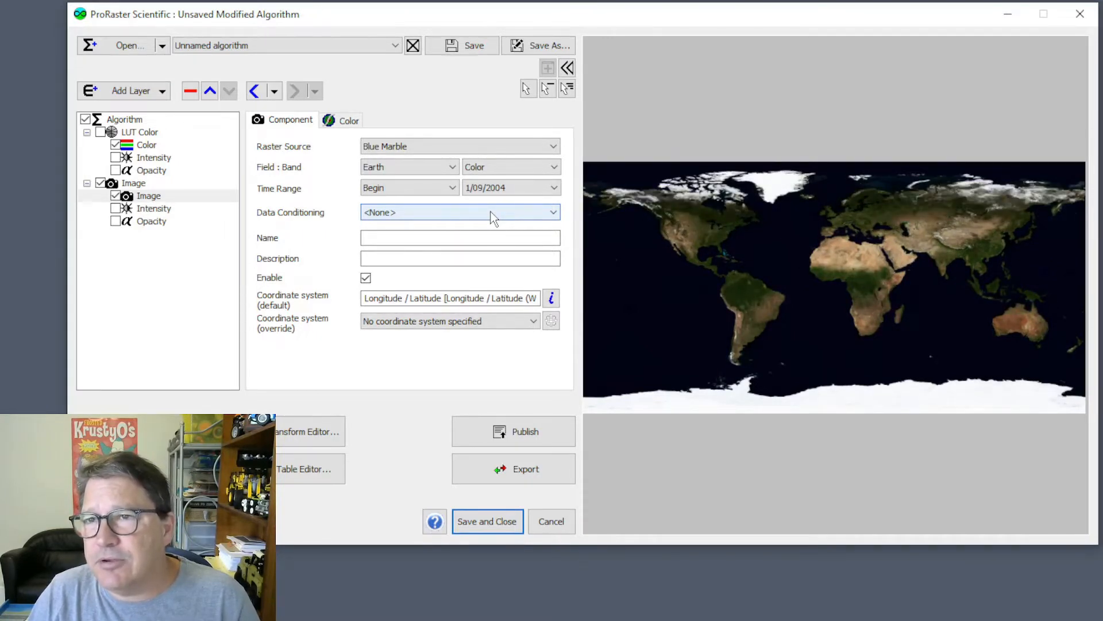
{"action": "key", "text": "Down"}
{"action": "key", "text": "Down"}
{"action": "key", "text": "Down"}
{"action": "key", "text": "Down"}
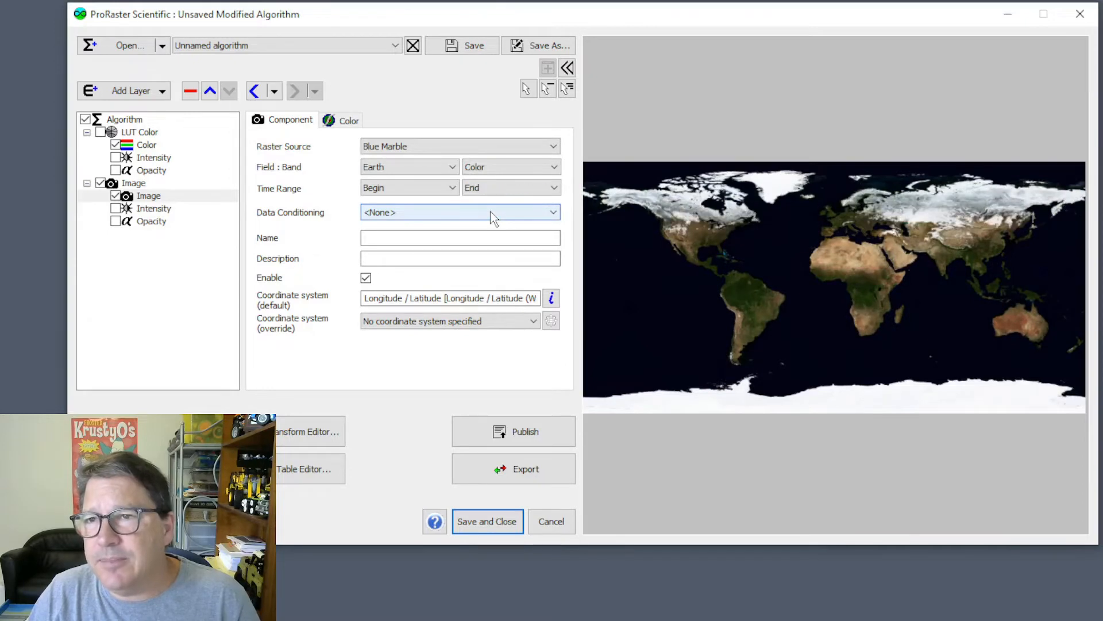
{"action": "key", "text": "Up"}
{"action": "key", "text": "Up"}
{"action": "key", "text": "Up"}
{"action": "key", "text": "Up"}
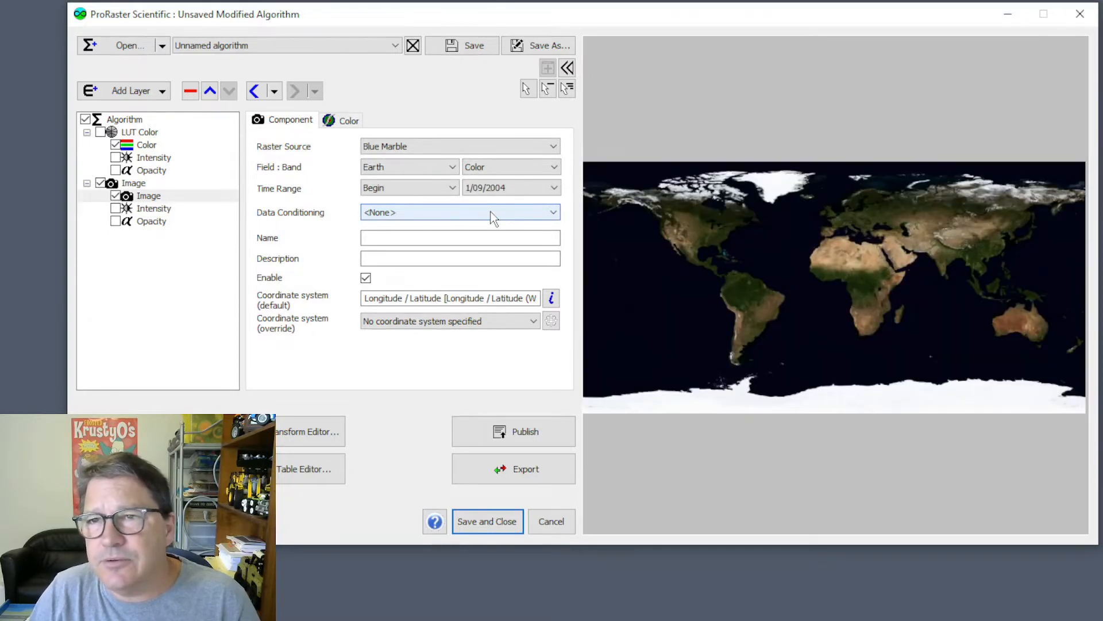
{"action": "key", "text": "Up"}
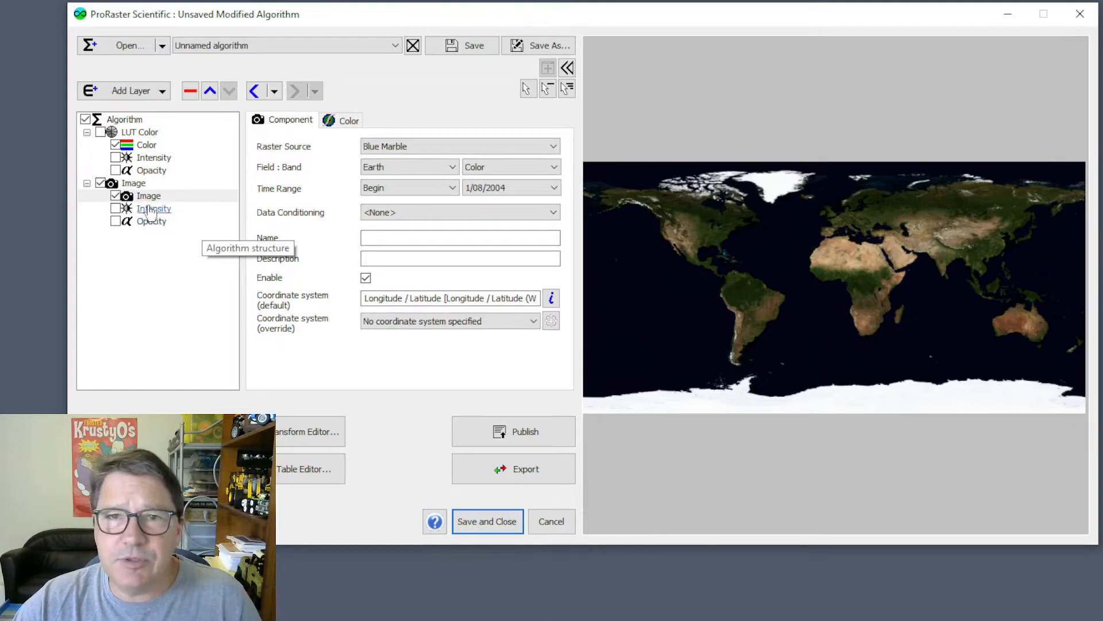
Step: Enable the Image layer's Intensity component with Merit DEM as its raster source and inspect the relief shading over East Africa
{"action": "left_click", "coordinate": [115, 208]}
{"action": "left_click", "coordinate": [154, 210]}
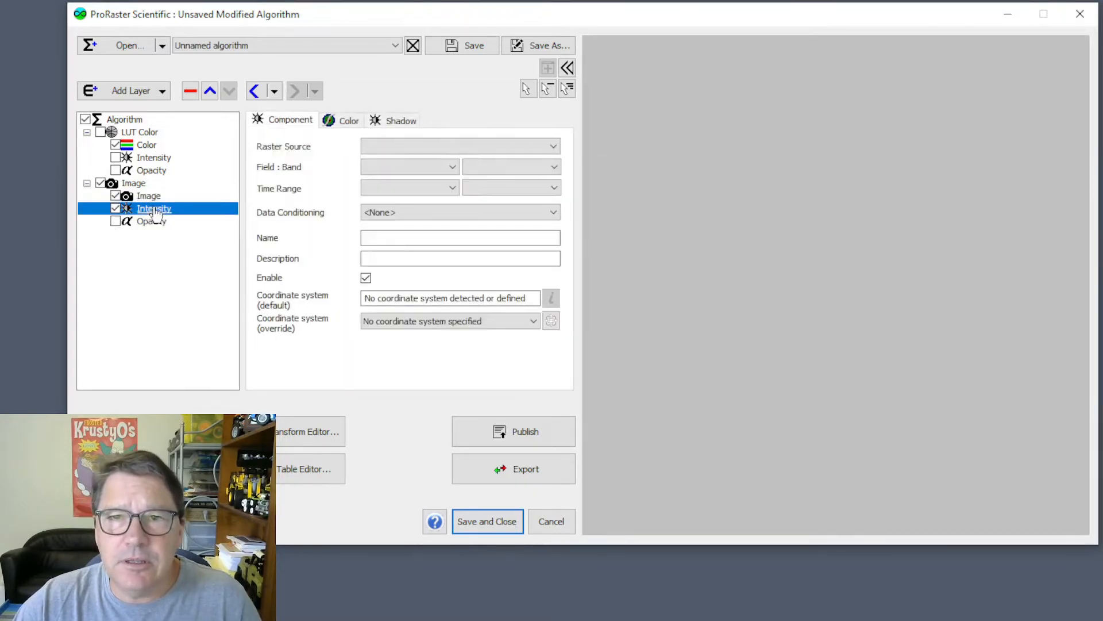
{"action": "left_click", "coordinate": [399, 146]}
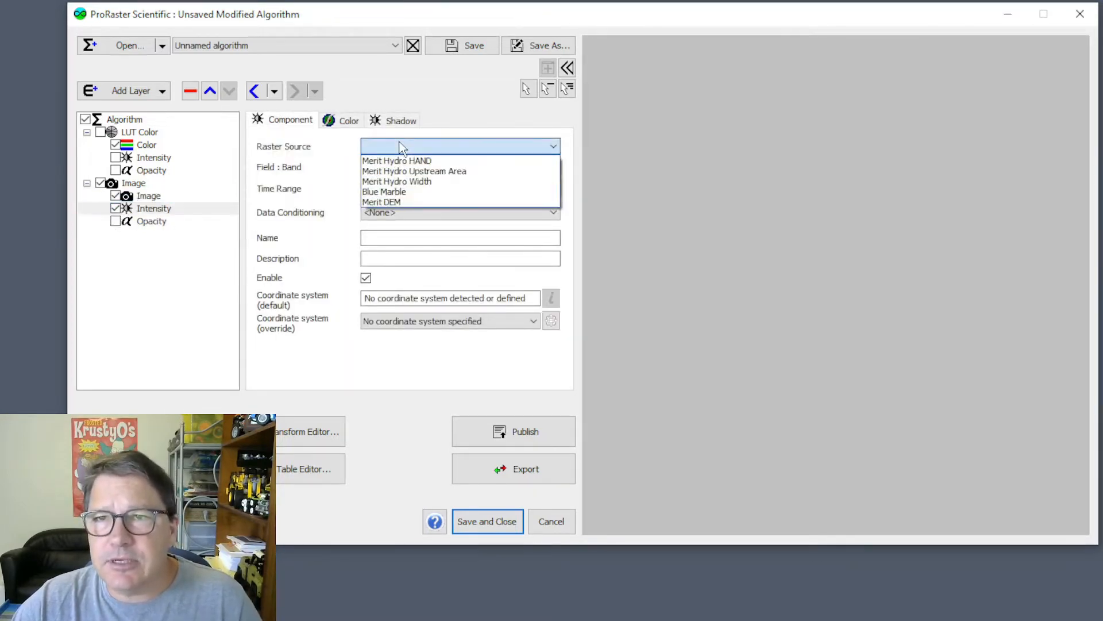
{"action": "left_click", "coordinate": [394, 203]}
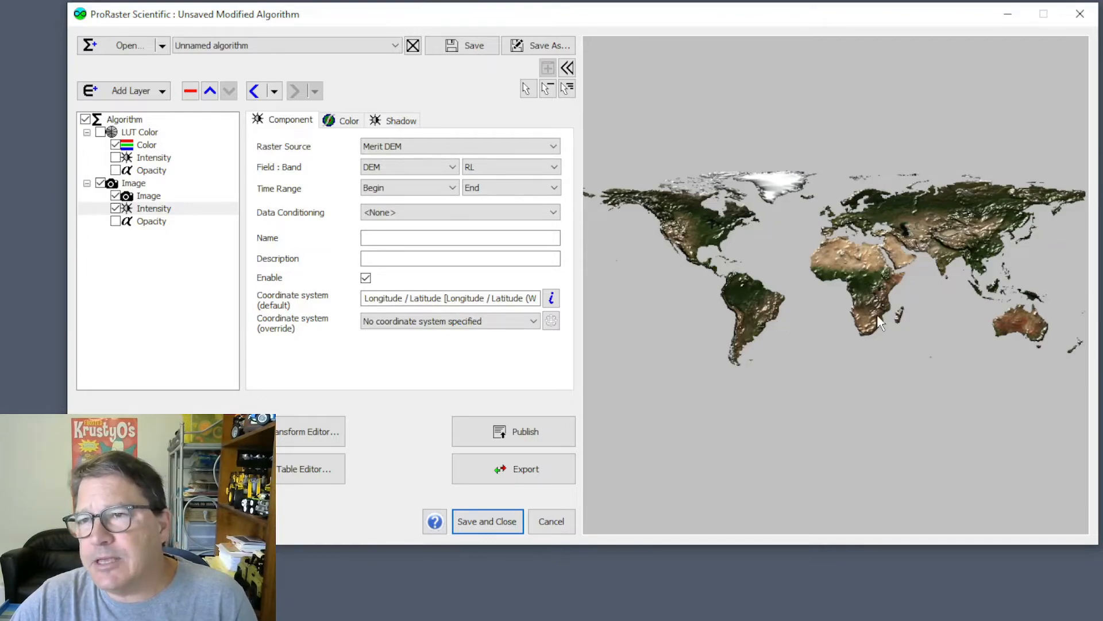
{"action": "scroll", "coordinate": [880, 305], "scroll_direction": "up", "scroll_amount": 5}
{"action": "scroll", "coordinate": [874, 285], "scroll_direction": "up", "scroll_amount": 5}
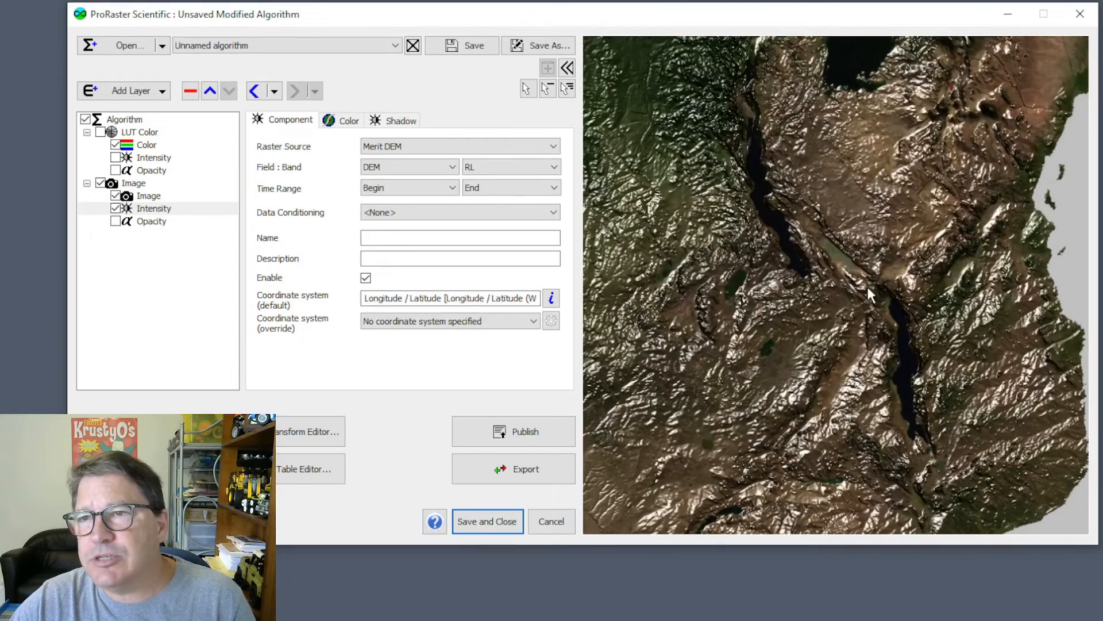
Step: Set the Image Intensity component's shadow to azimuth 317, altitude 59 and scale 25, and its highlight scale to 10
{"action": "left_click", "coordinate": [406, 124]}
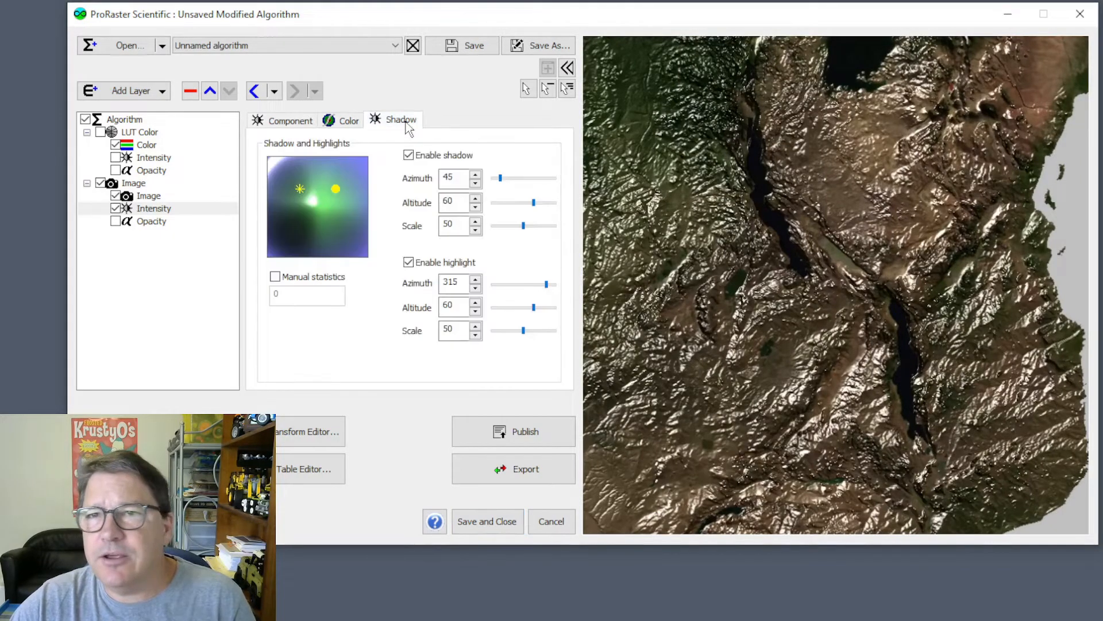
{"action": "left_click_drag", "start_coordinate": [339, 190], "coordinate": [301, 189]}
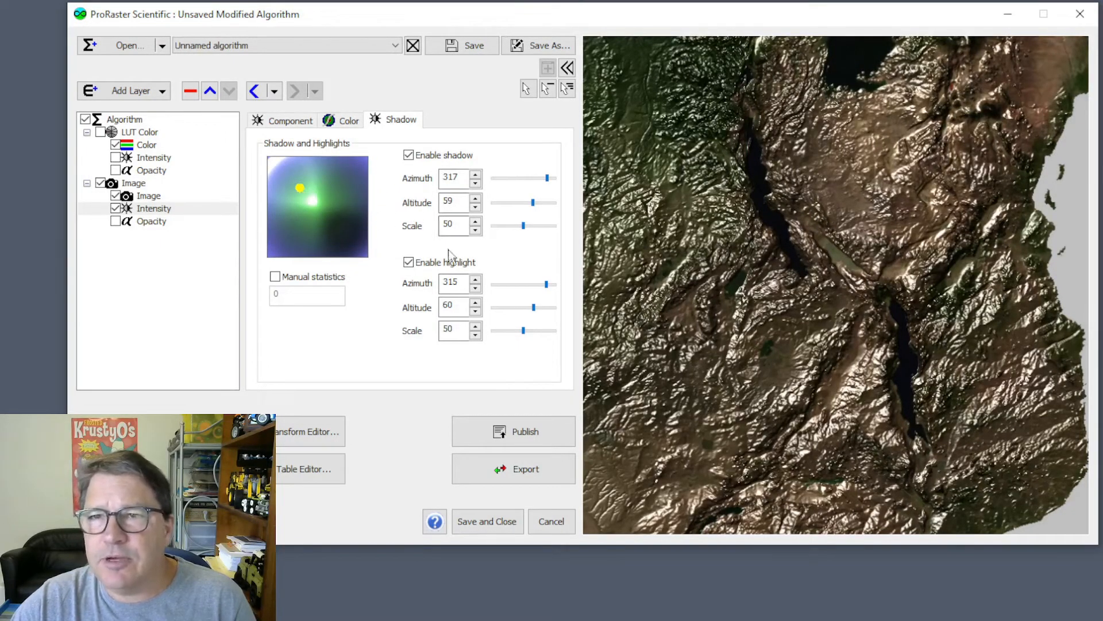
{"action": "double_click", "coordinate": [459, 331]}
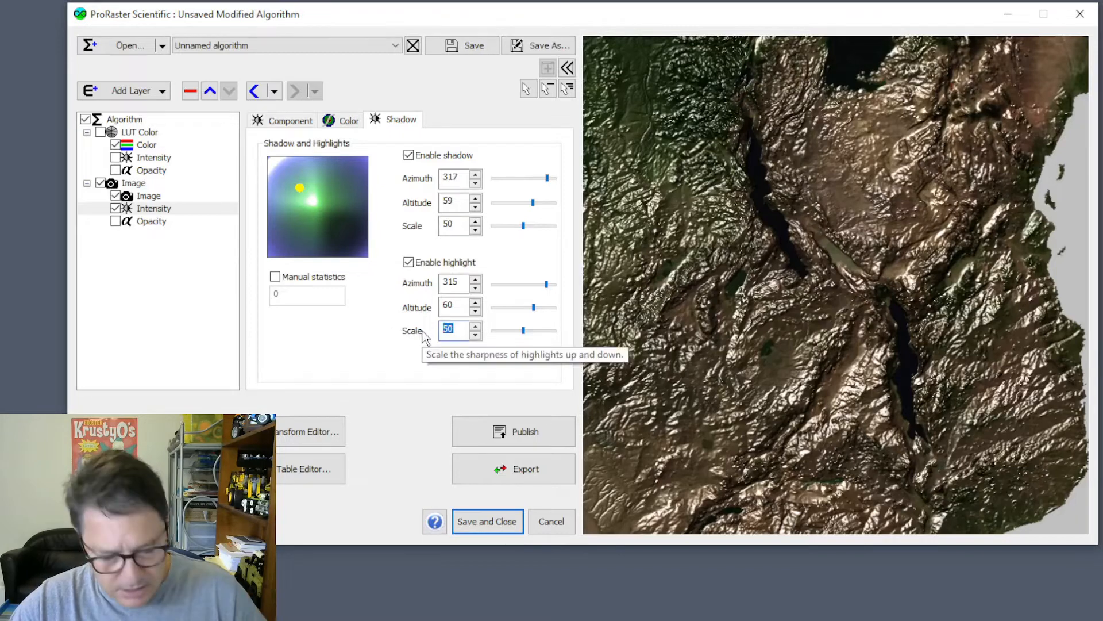
{"action": "type", "text": "1"}
{"action": "key", "text": "Return"}
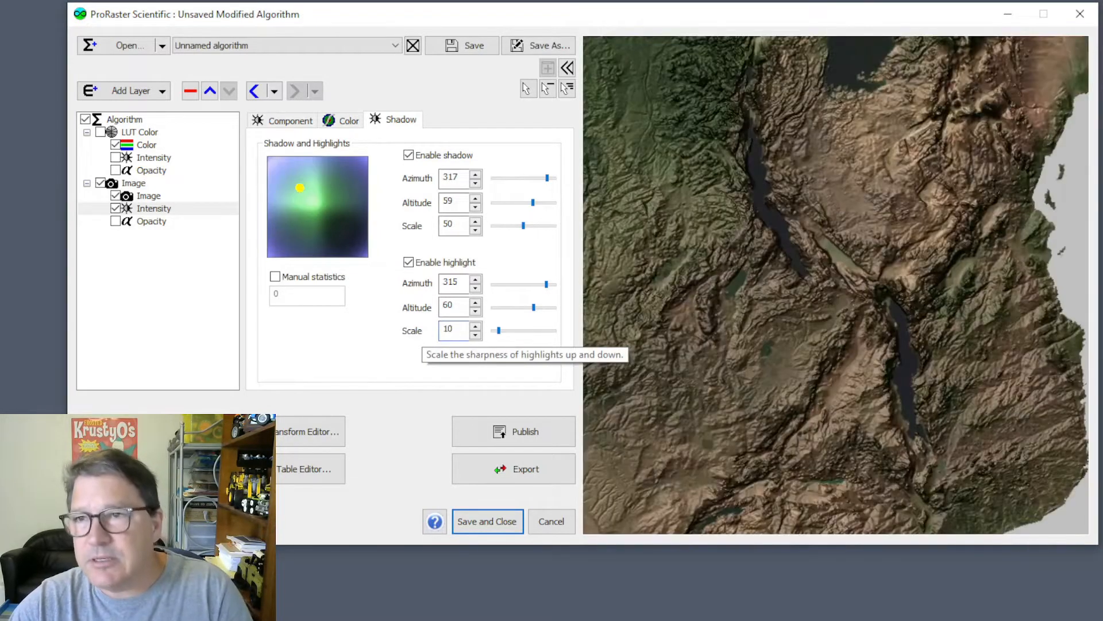
{"action": "double_click", "coordinate": [452, 224]}
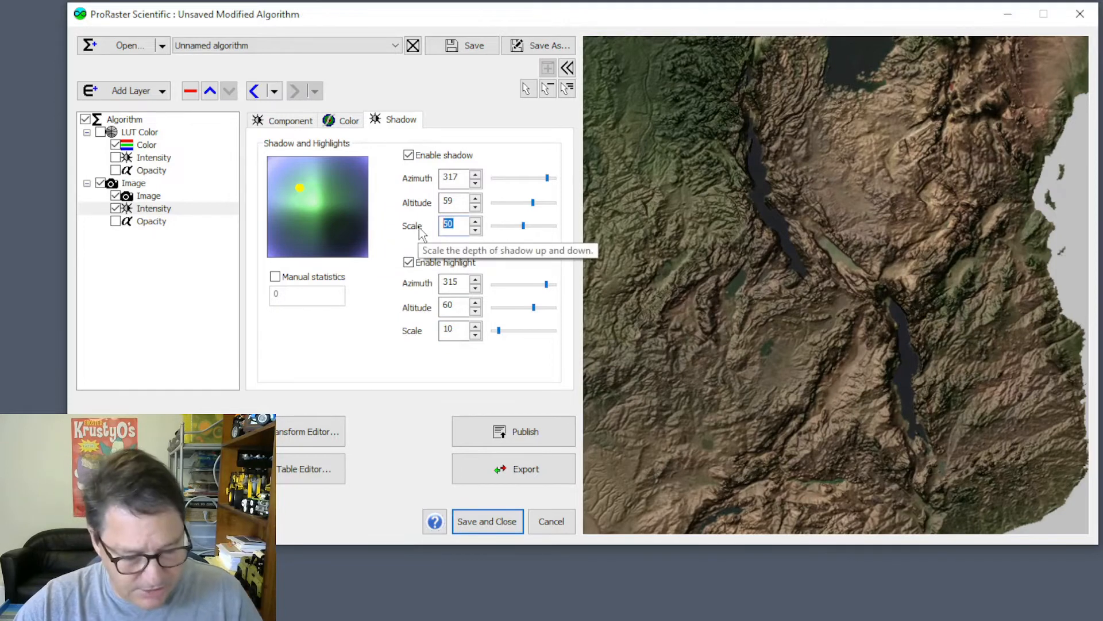
{"action": "type", "text": "2"}
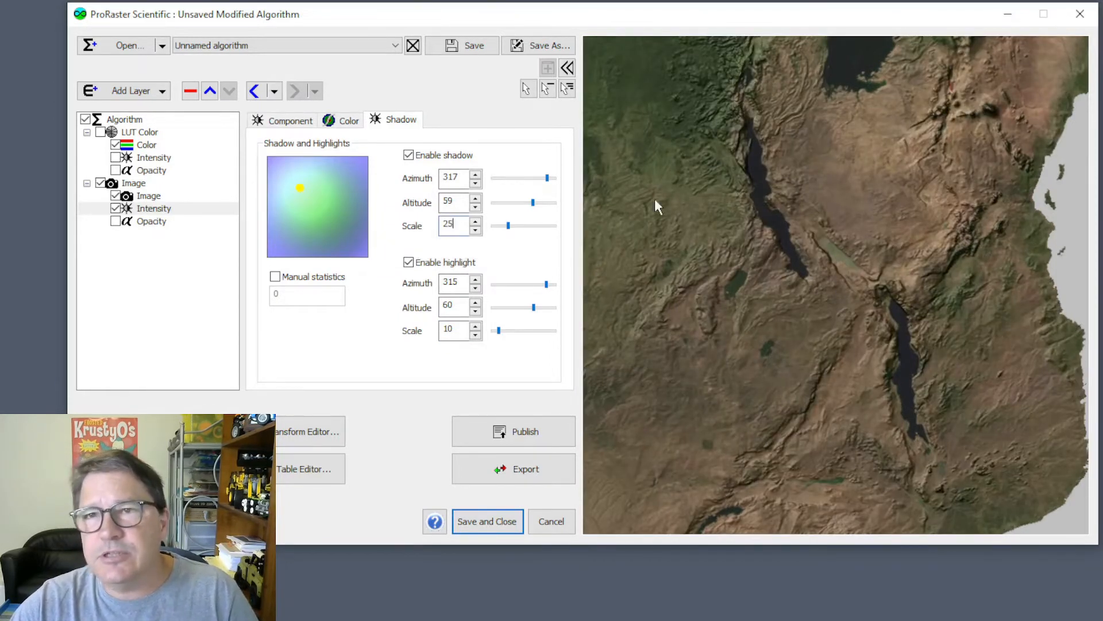
Step: Set the Image layer's Color - Intensity Balance to 70
{"action": "left_click", "coordinate": [134, 183]}
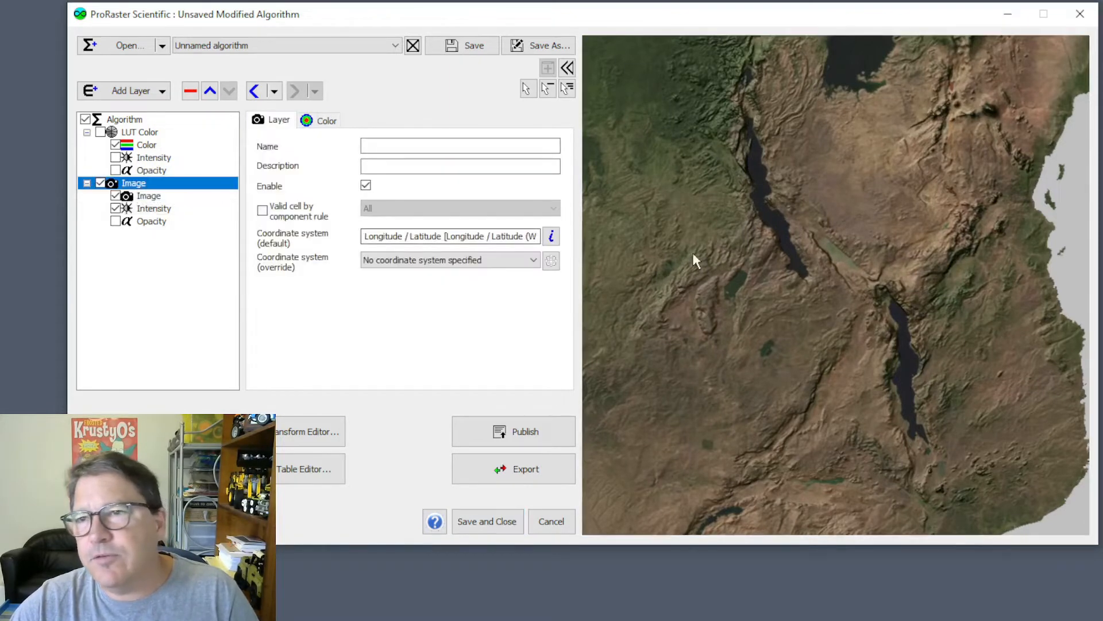
{"action": "left_click", "coordinate": [331, 122]}
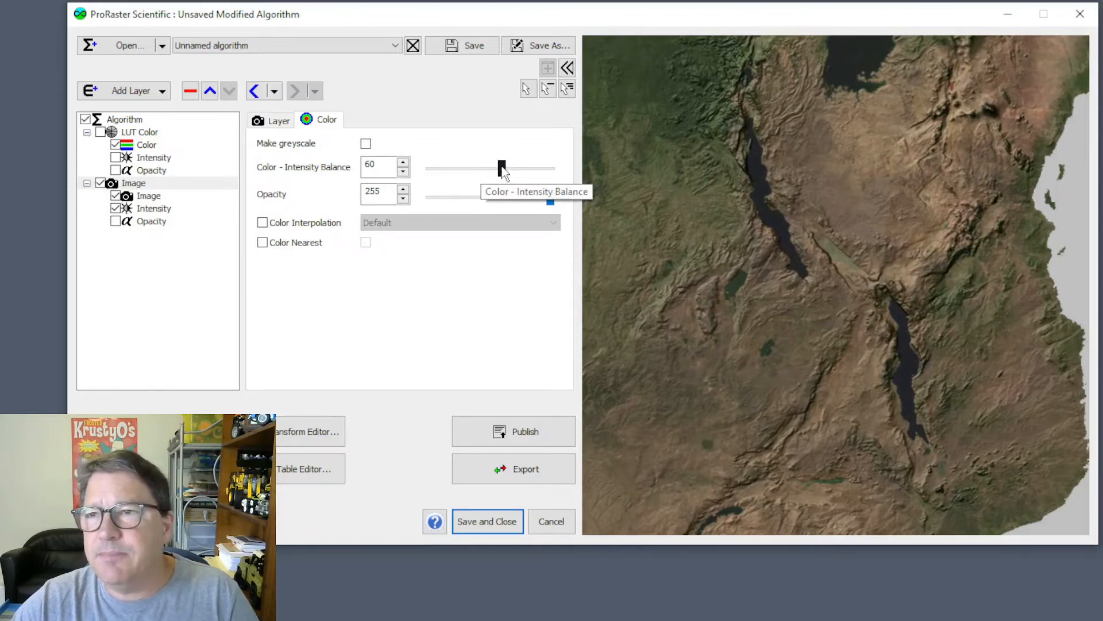
{"action": "mouse_move", "coordinate": [502, 168]}
{"action": "left_mouse_down"}
{"action": "mouse_move", "coordinate": [436, 170]}
{"action": "mouse_move", "coordinate": [522, 168]}
{"action": "left_mouse_up"}
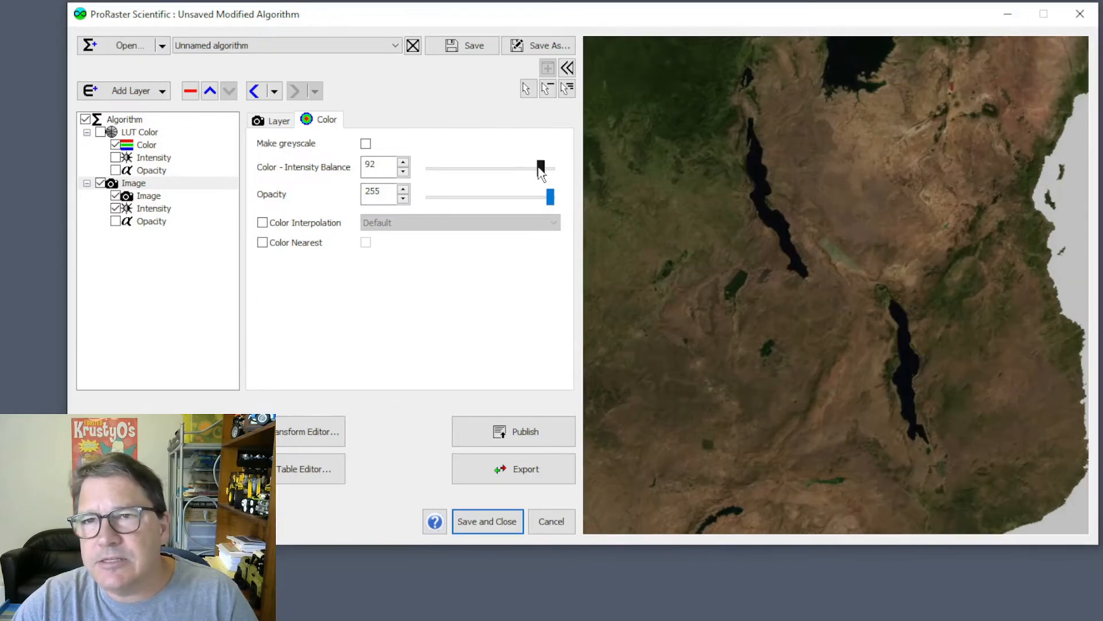
{"action": "left_click_drag", "start_coordinate": [540, 167], "coordinate": [514, 168]}
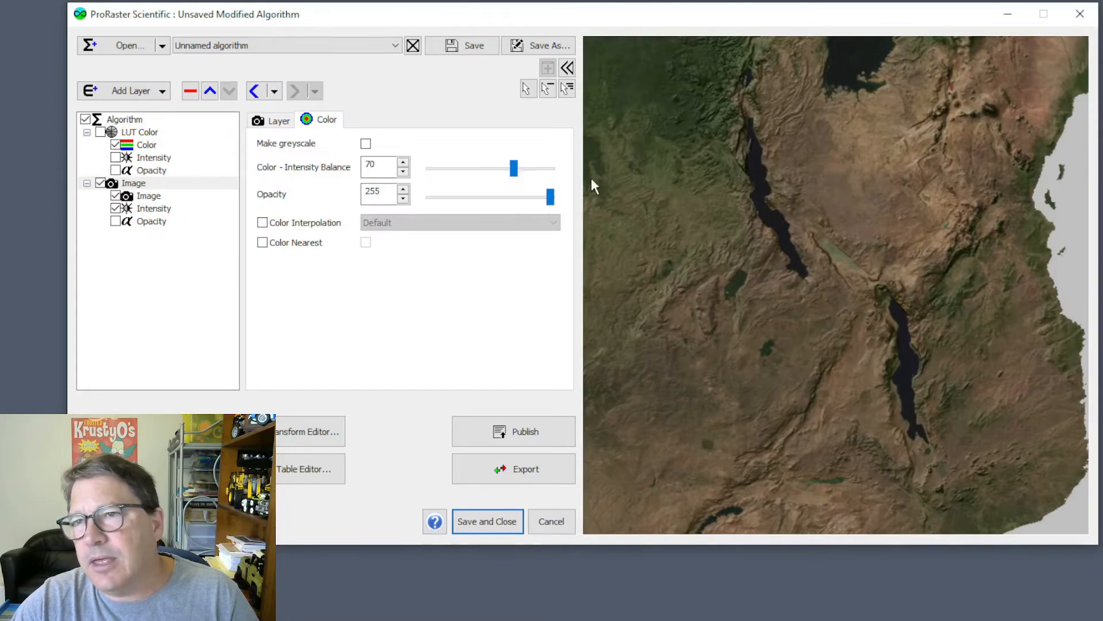
Step: Turn the LUT Color layer back on and set the algorithm's blending rule to Blend
{"action": "scroll", "coordinate": [881, 262], "scroll_direction": "down", "scroll_amount": 5}
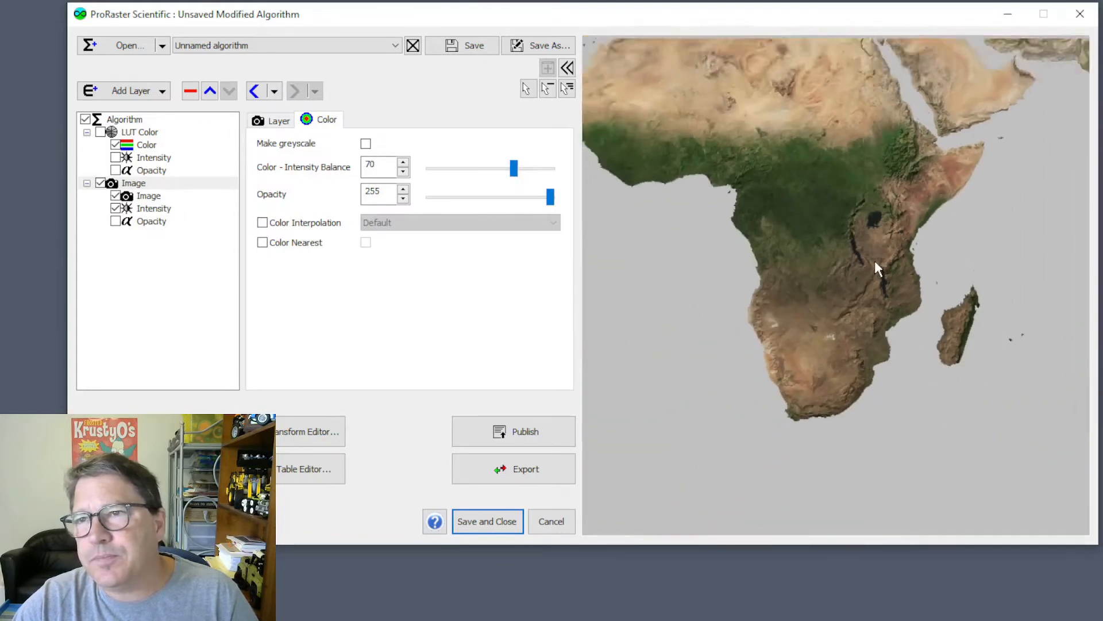
{"action": "scroll", "coordinate": [867, 261], "scroll_direction": "down", "scroll_amount": 1}
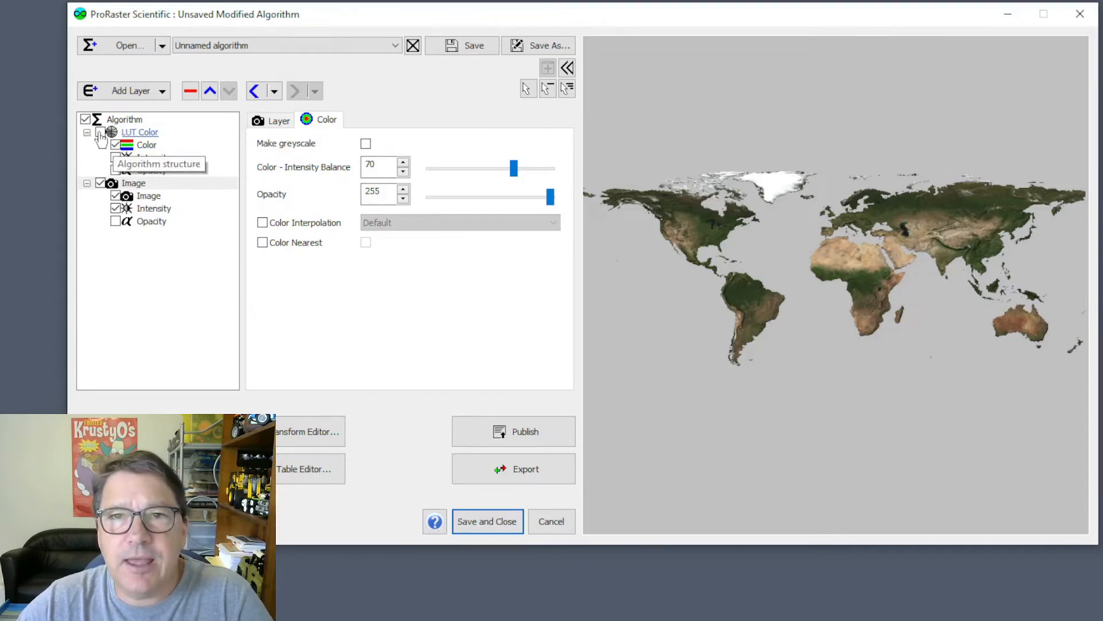
{"action": "left_click", "coordinate": [100, 133]}
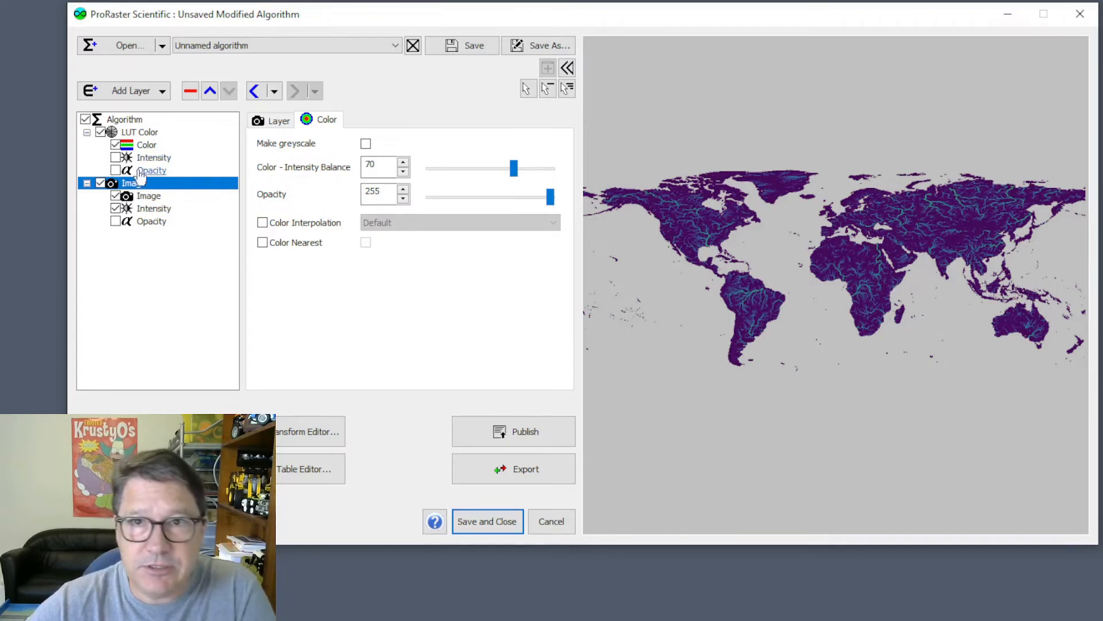
{"action": "left_click", "coordinate": [128, 119]}
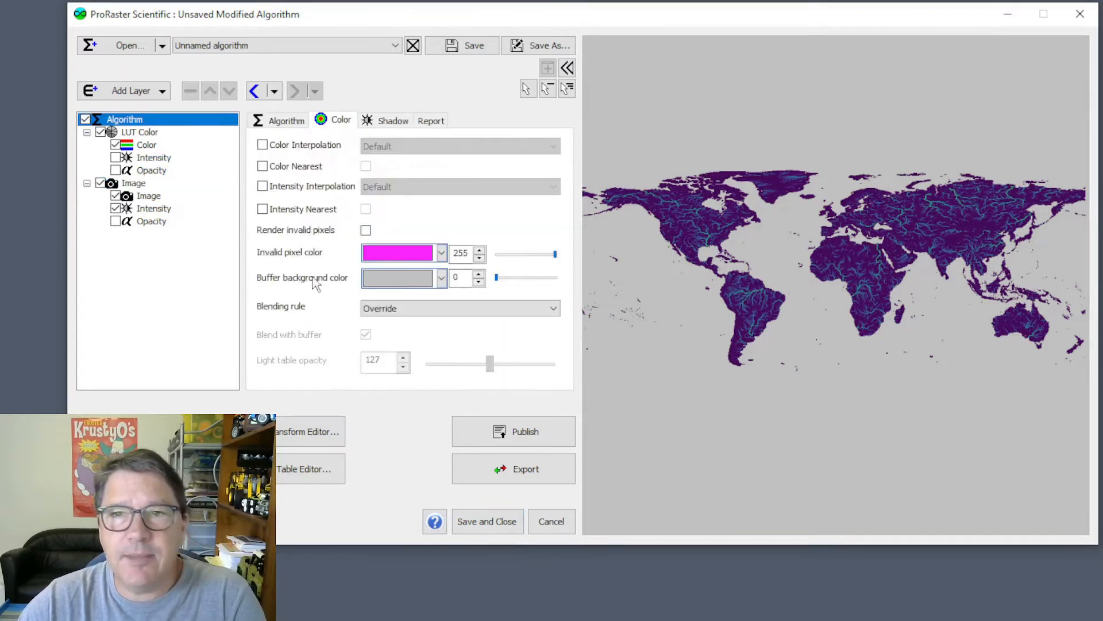
{"action": "left_click", "coordinate": [419, 308]}
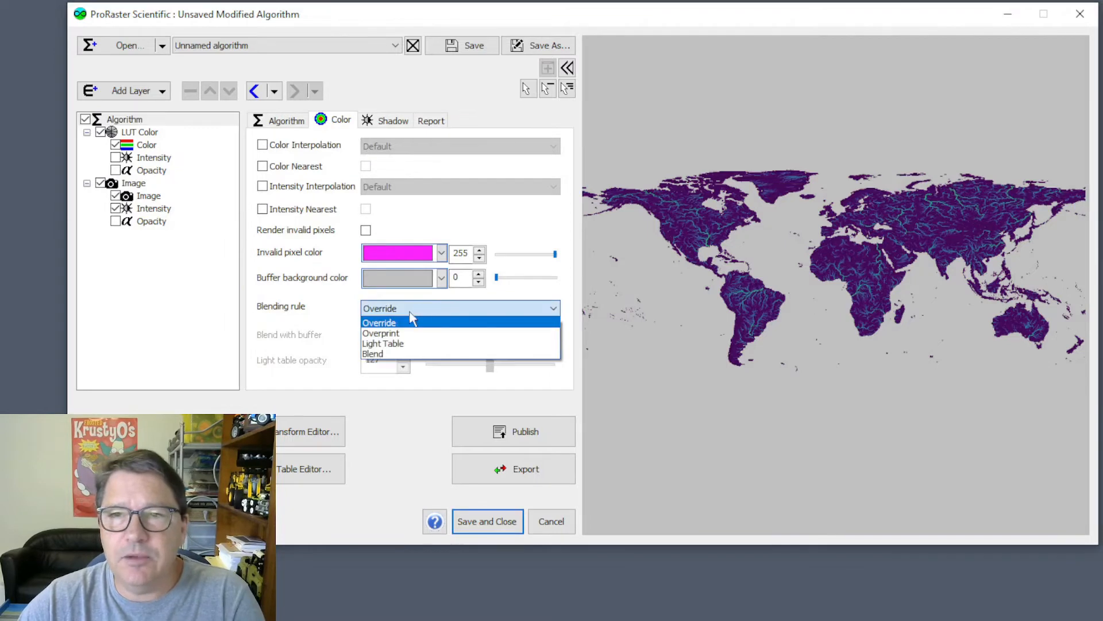
{"action": "left_click", "coordinate": [399, 353]}
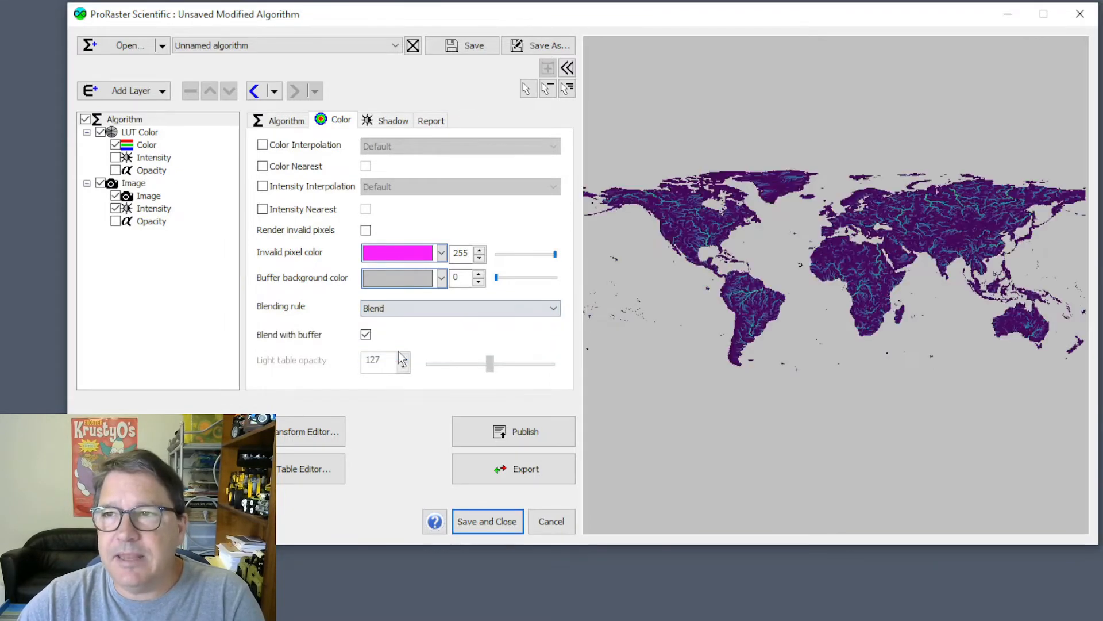
Step: Enable the LUT Color layer's Opacity component with Merit Hydro Upstream Area as its raster source
{"action": "left_click", "coordinate": [116, 170]}
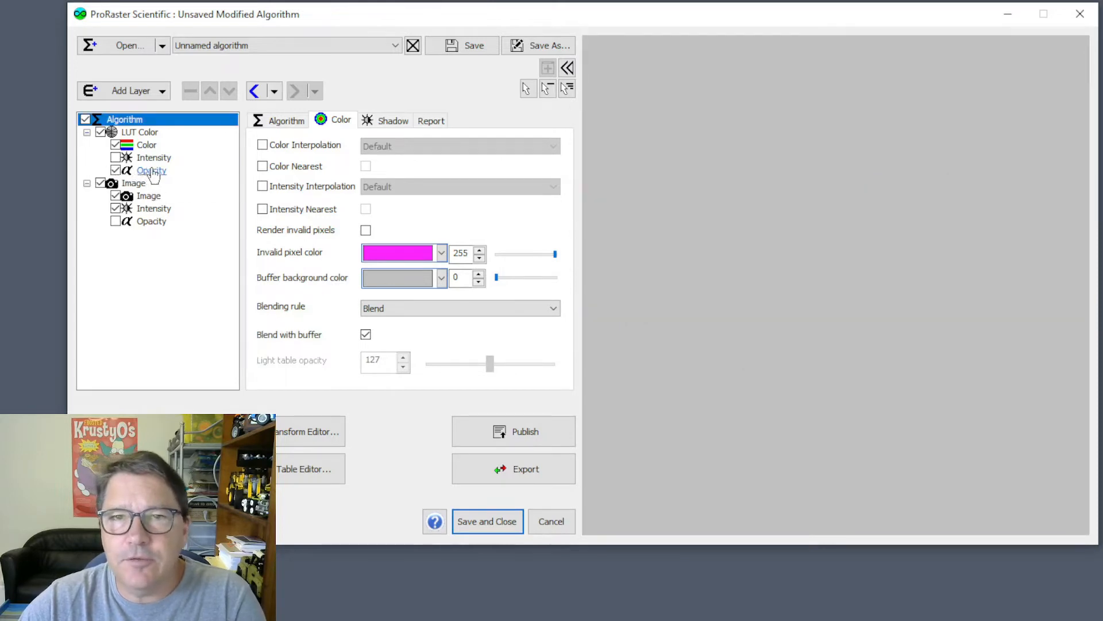
{"action": "left_click", "coordinate": [149, 171]}
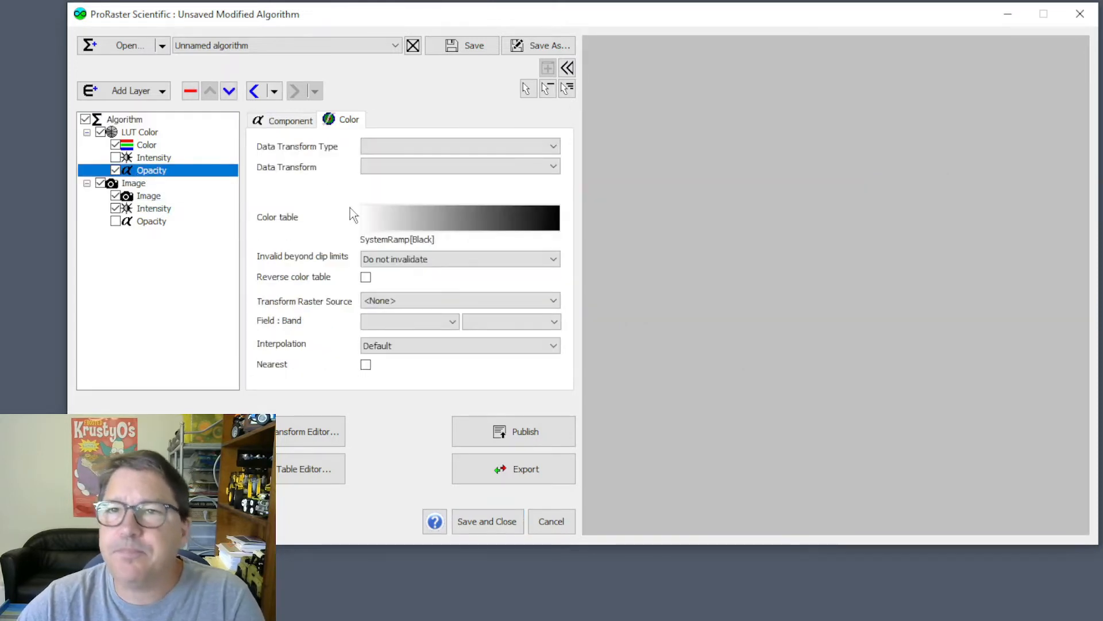
{"action": "left_click", "coordinate": [294, 122]}
{"action": "left_click", "coordinate": [413, 150]}
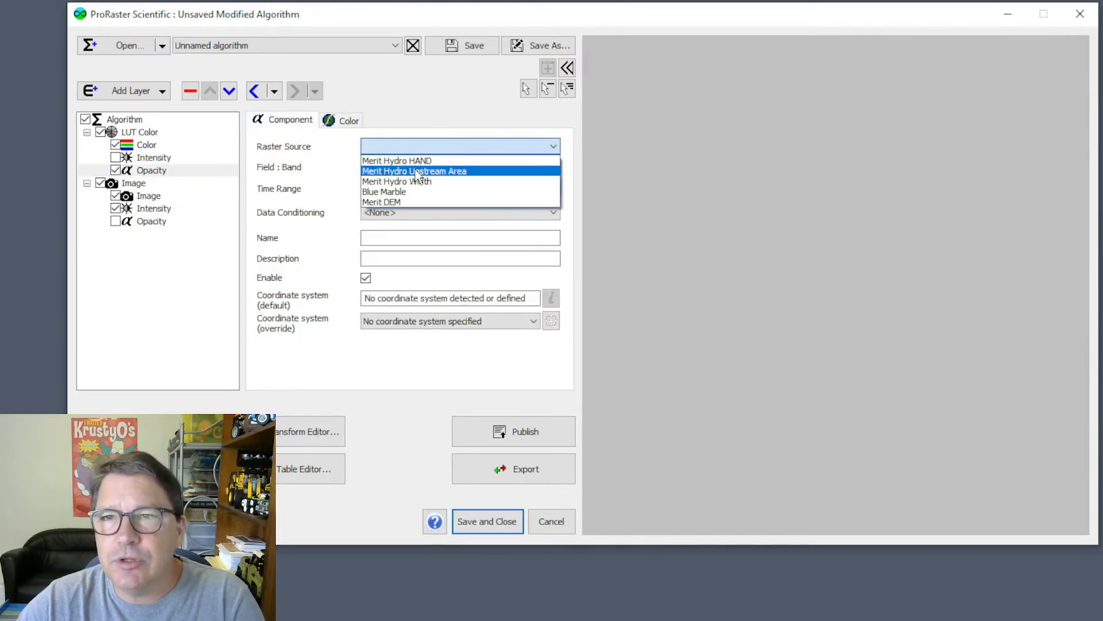
{"action": "left_click", "coordinate": [415, 171]}
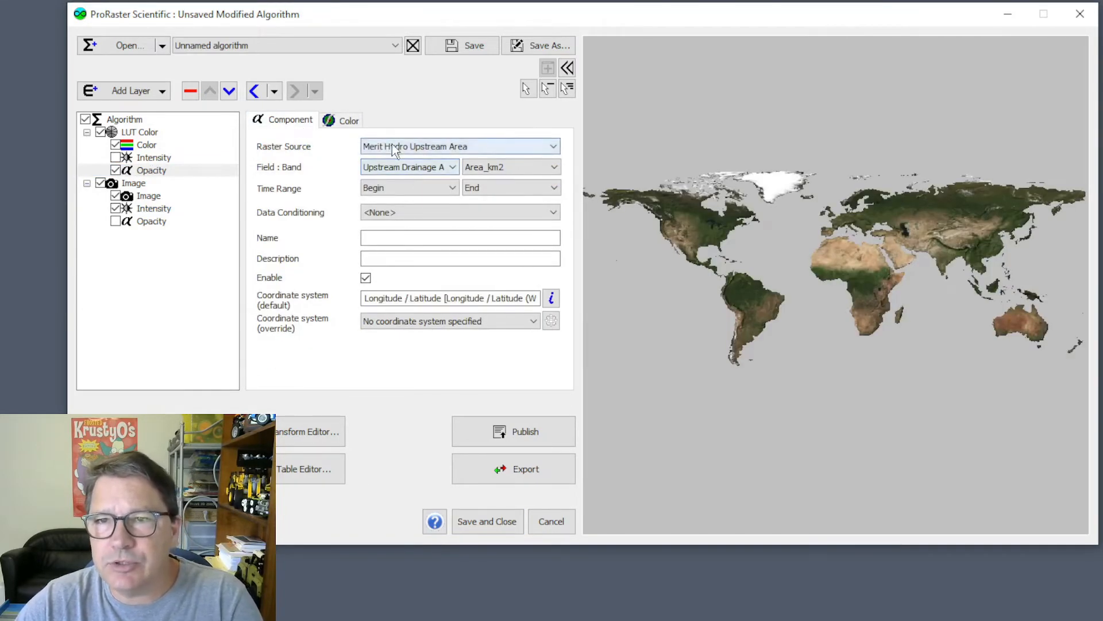
Step: Set the Opacity component's interpolation to Nearest Neighbor and its data transform type to Logarithmic Transform
{"action": "left_click", "coordinate": [349, 121]}
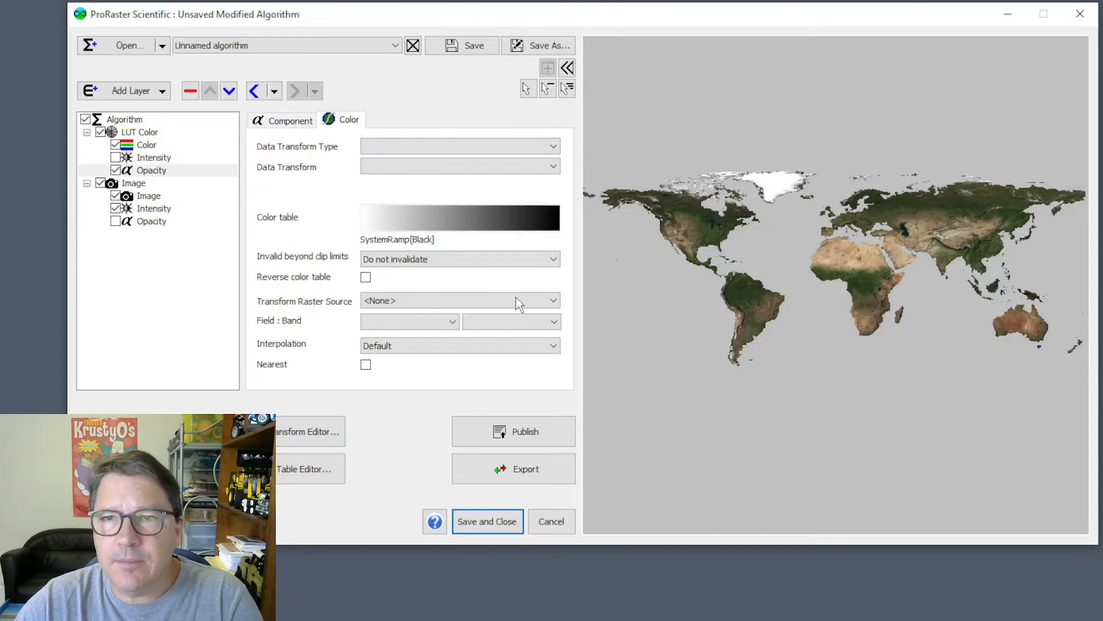
{"action": "left_click", "coordinate": [421, 347]}
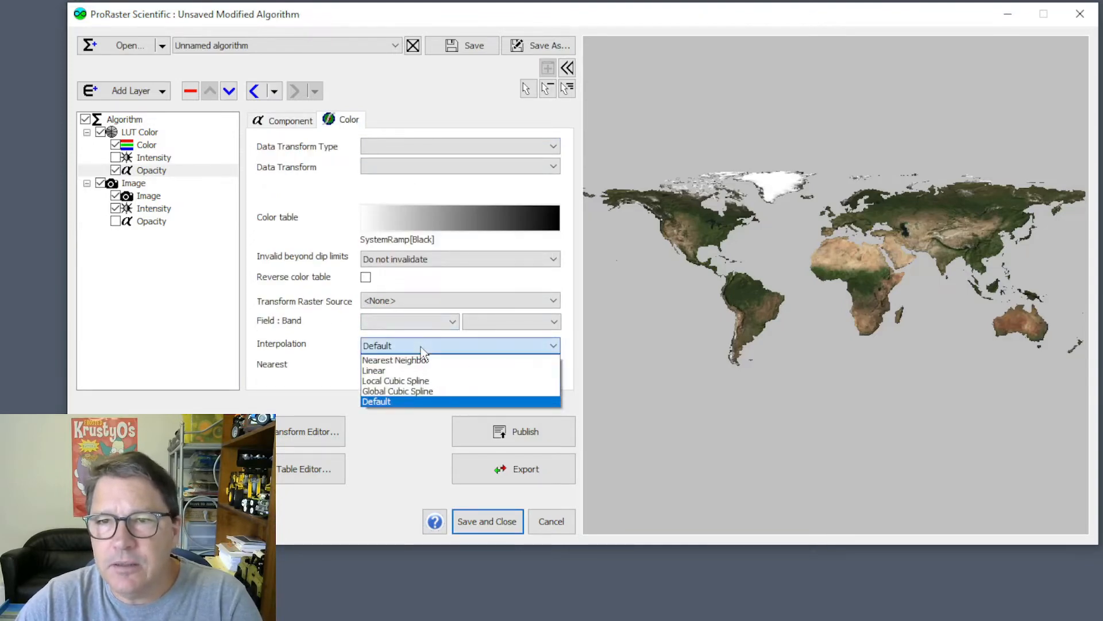
{"action": "left_click", "coordinate": [403, 361]}
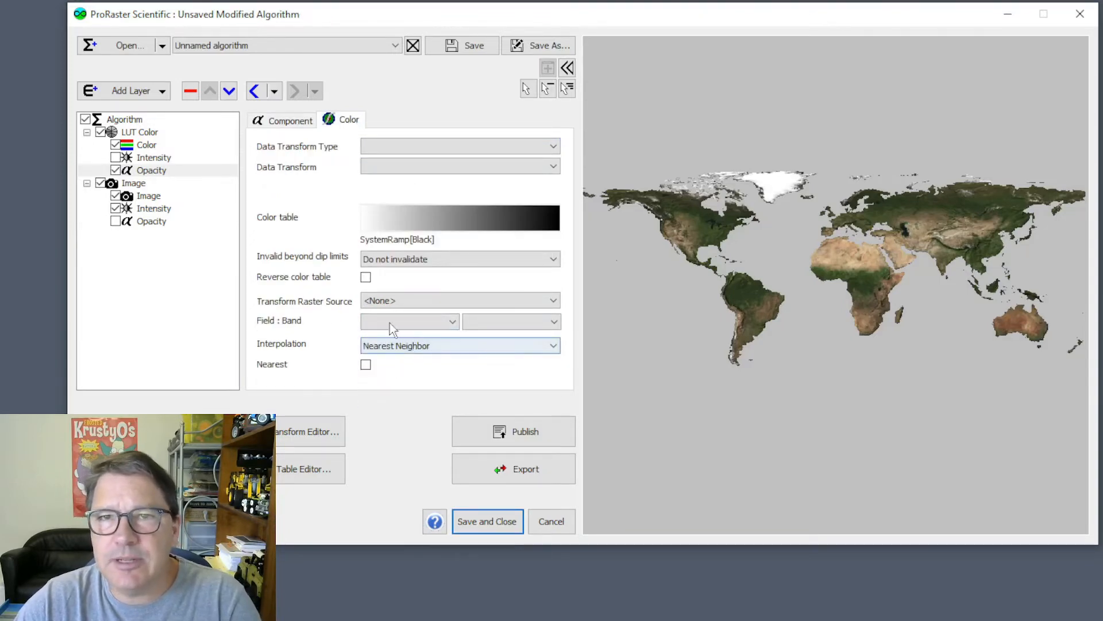
{"action": "left_click", "coordinate": [146, 145]}
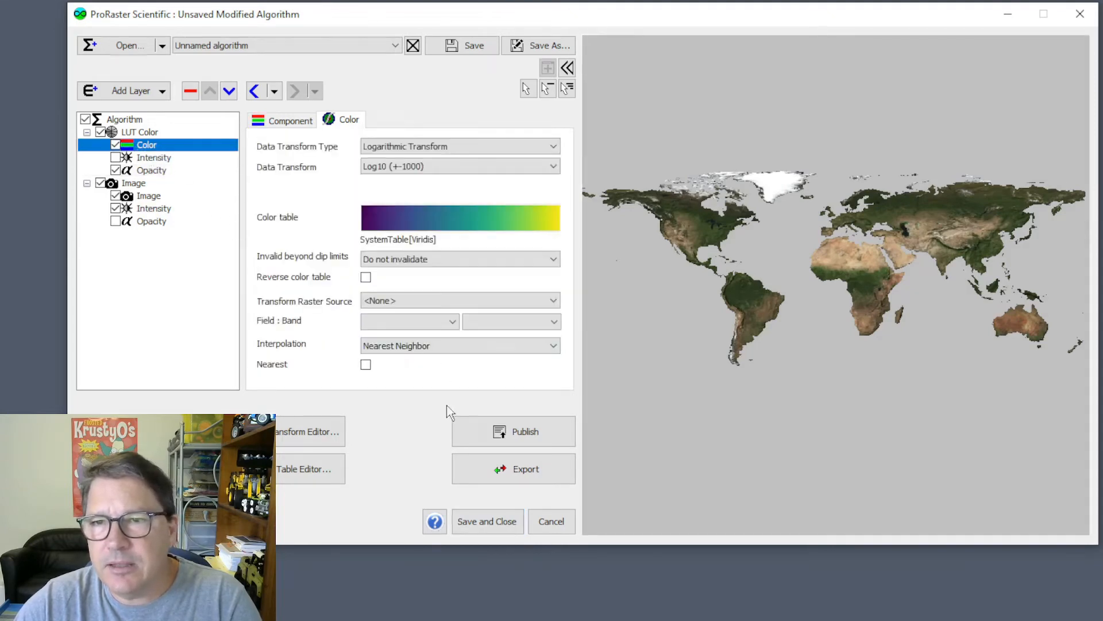
{"action": "left_click", "coordinate": [150, 170]}
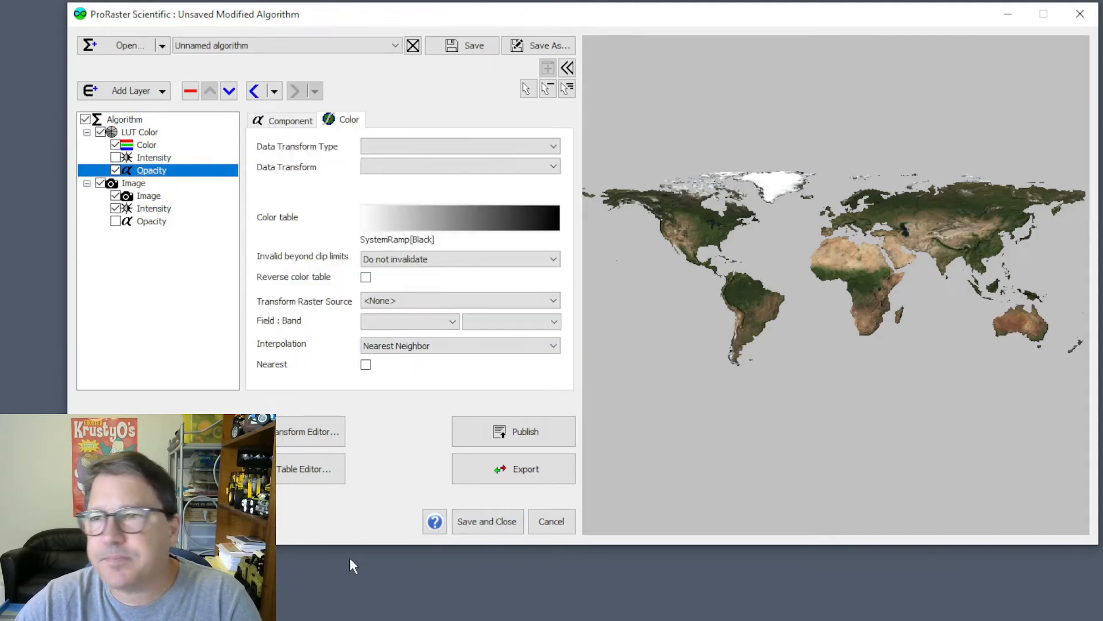
{"action": "left_click", "coordinate": [431, 141]}
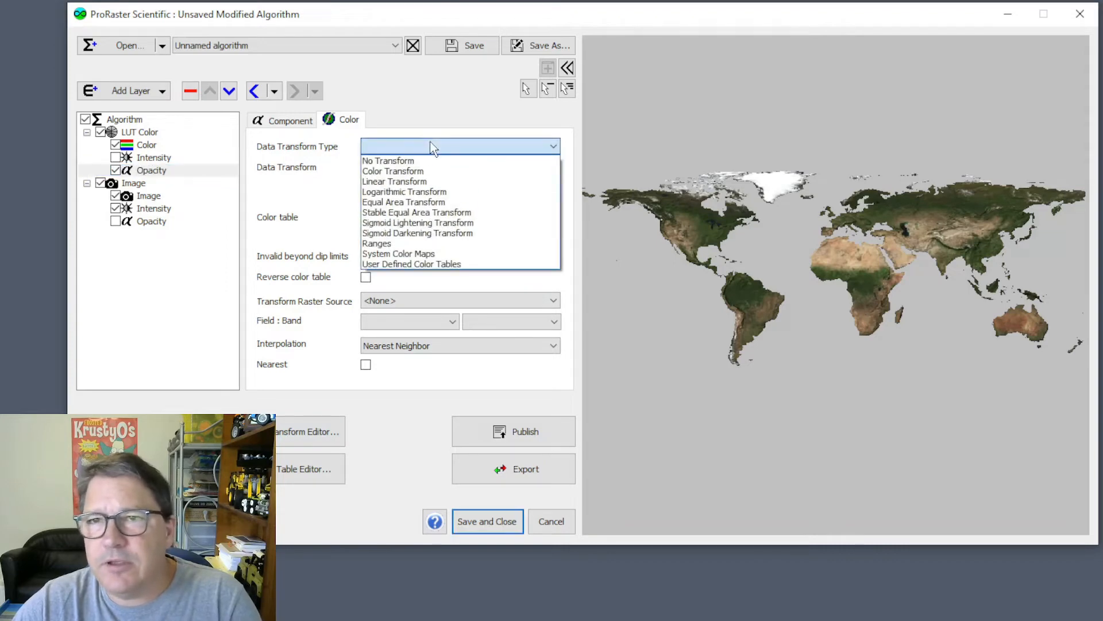
{"action": "left_click", "coordinate": [409, 193]}
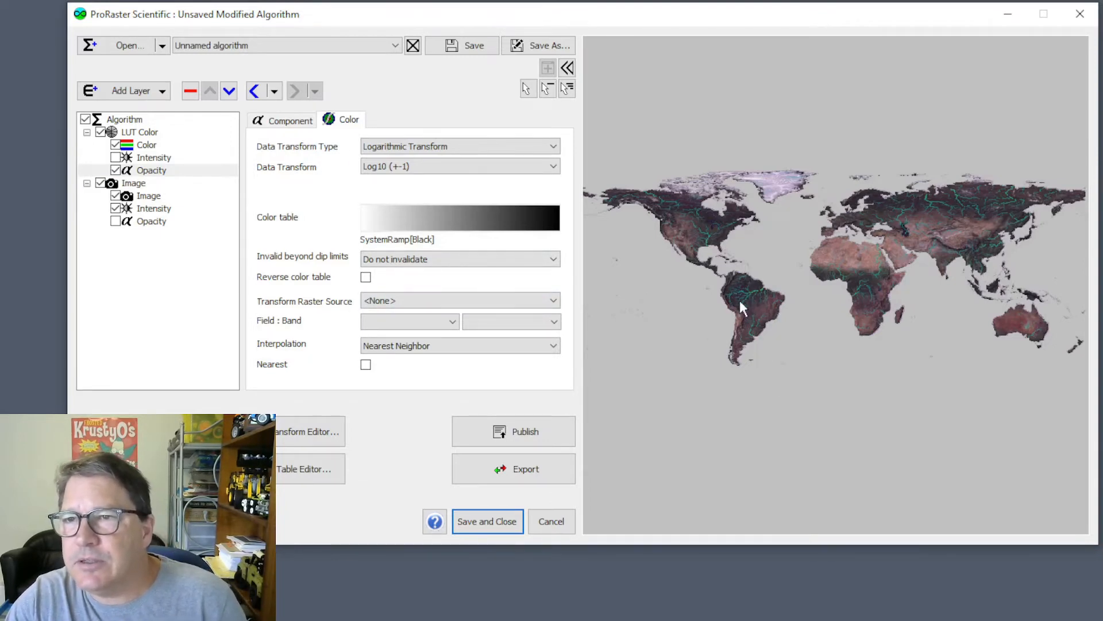
Step: Examine how the river network blends over the shaded imagery across South America and the Amazon basin at several scales
{"action": "scroll", "coordinate": [752, 291], "scroll_direction": "up", "scroll_amount": 5}
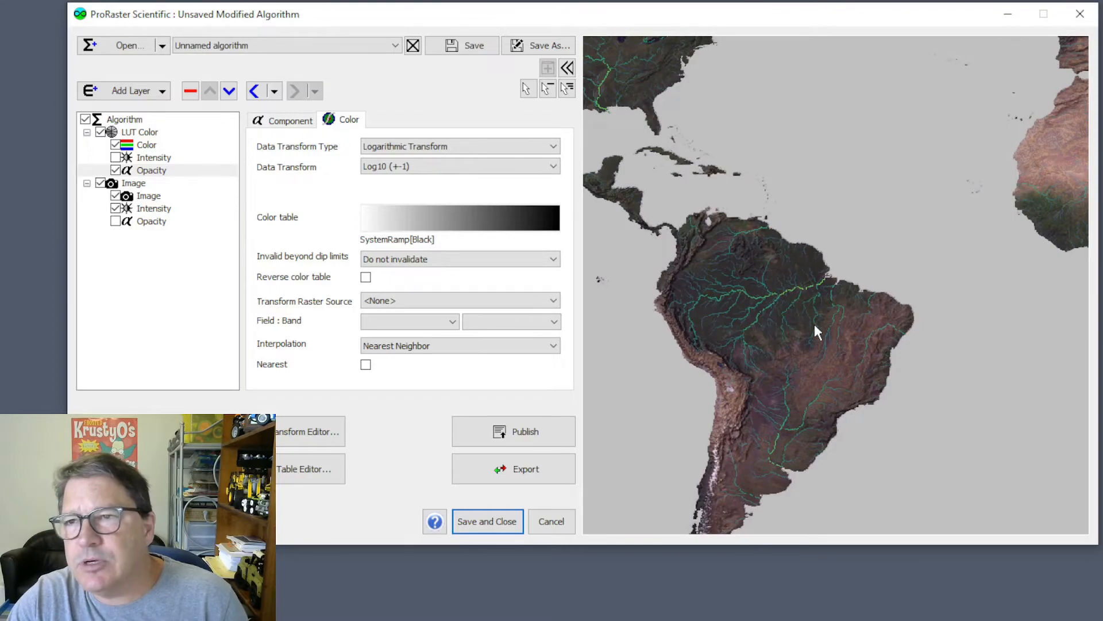
{"action": "scroll", "coordinate": [808, 302], "scroll_direction": "up", "scroll_amount": 8}
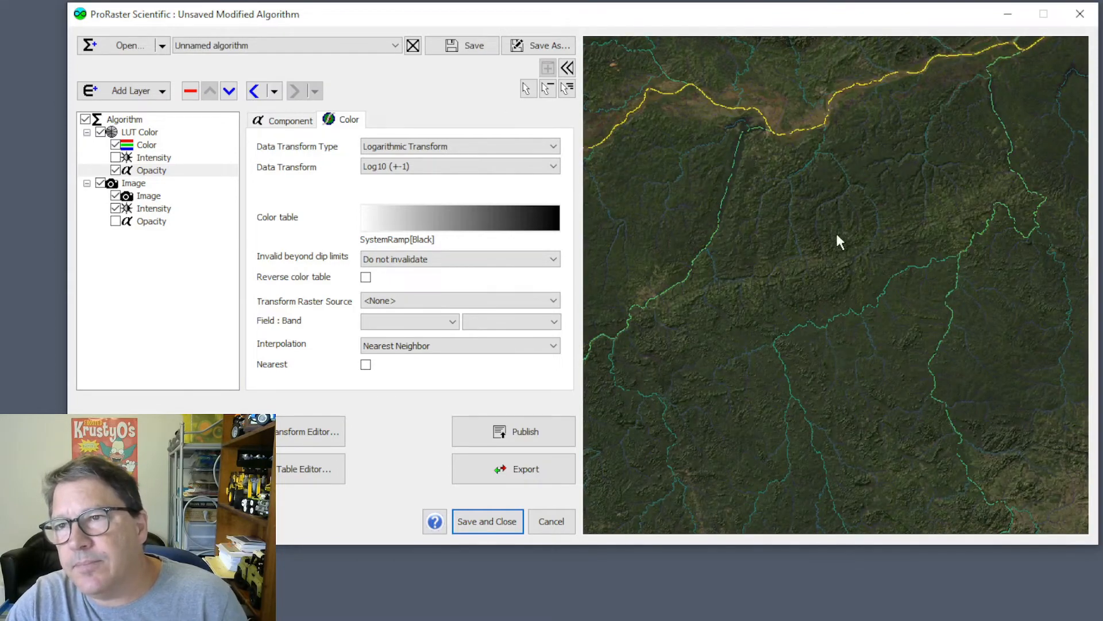
{"action": "scroll", "coordinate": [833, 230], "scroll_direction": "up", "scroll_amount": 3}
{"action": "scroll", "coordinate": [785, 167], "scroll_direction": "down", "scroll_amount": 3}
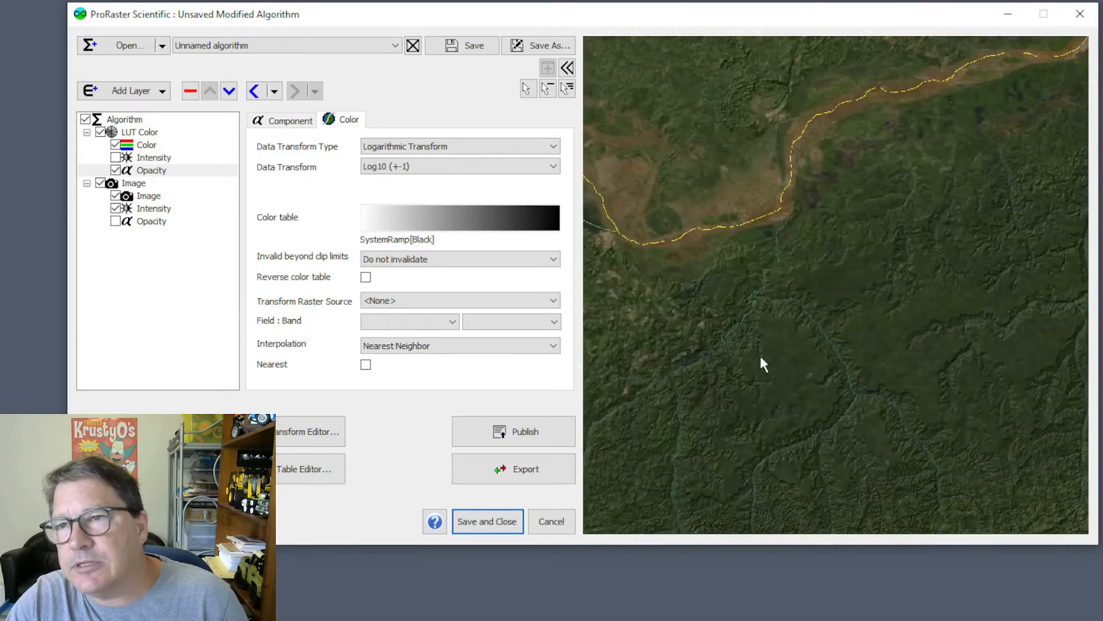
{"action": "scroll", "coordinate": [765, 221], "scroll_direction": "up", "scroll_amount": 2}
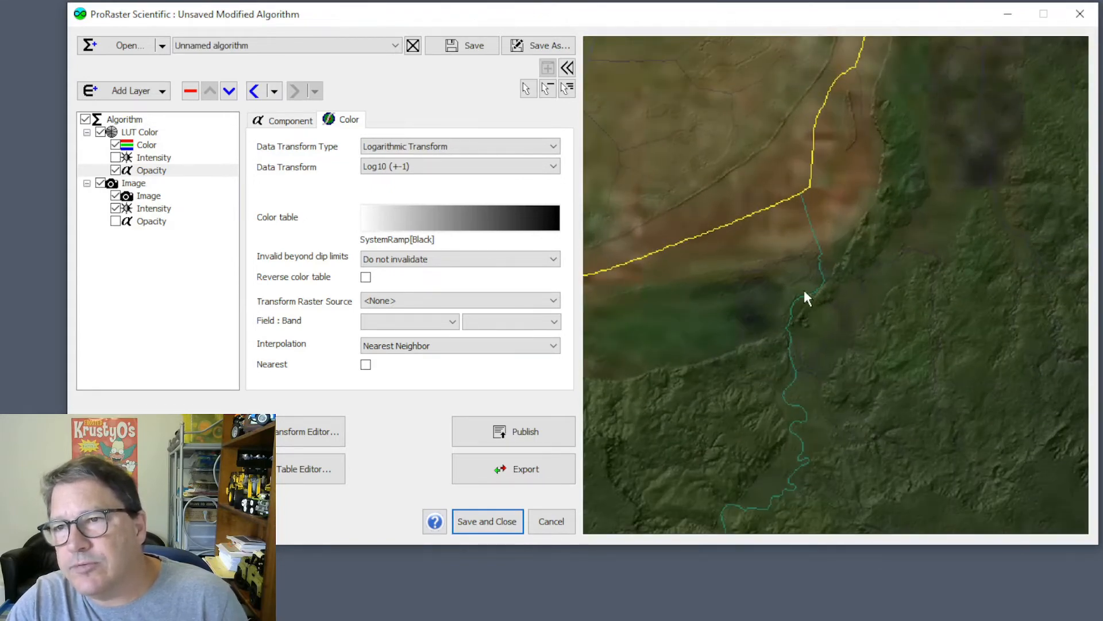
{"action": "scroll", "coordinate": [805, 390], "scroll_direction": "up", "scroll_amount": 2}
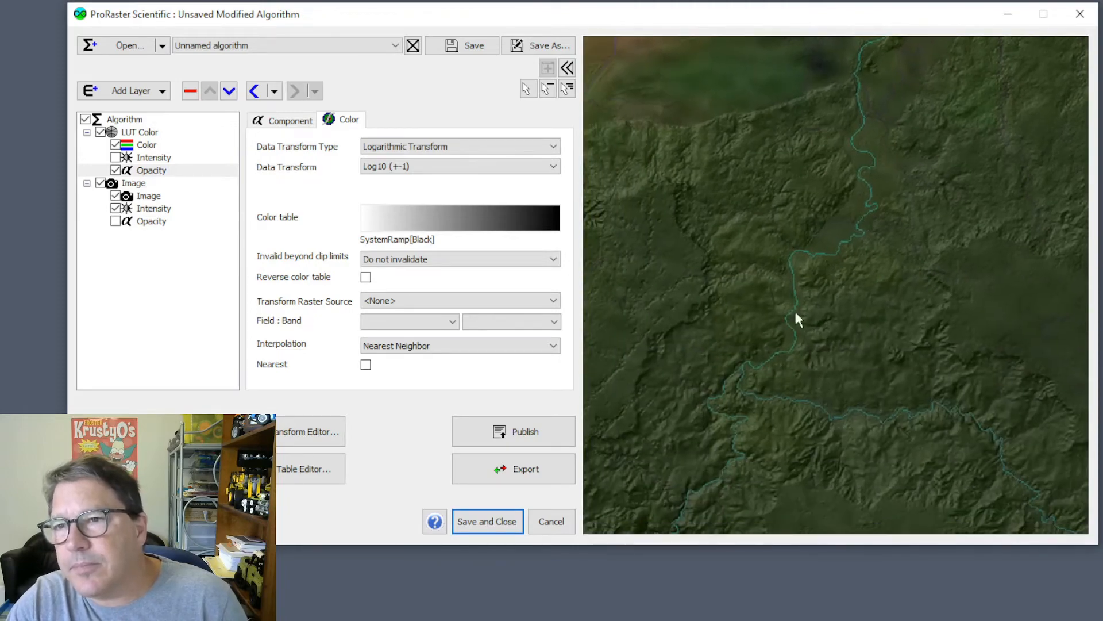
{"action": "scroll", "coordinate": [816, 368], "scroll_direction": "up", "scroll_amount": 2}
{"action": "left_click_drag", "start_coordinate": [832, 406], "coordinate": [874, 195]}
{"action": "left_click_drag", "start_coordinate": [979, 322], "coordinate": [843, 284]}
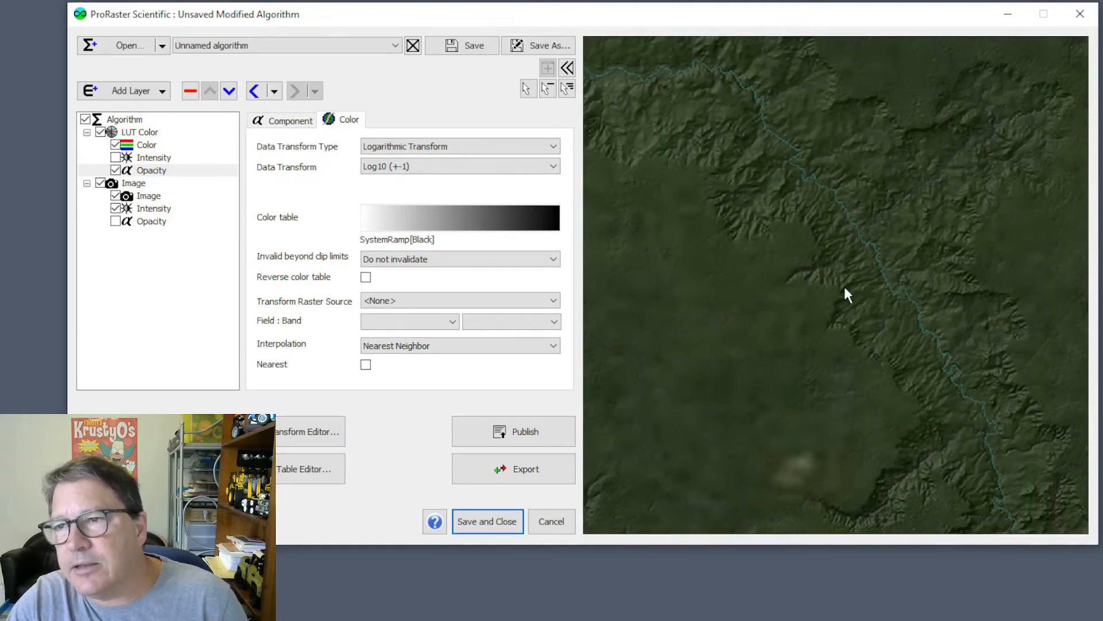
{"action": "scroll", "coordinate": [843, 285], "scroll_direction": "down", "scroll_amount": 2}
{"action": "scroll", "coordinate": [844, 283], "scroll_direction": "down", "scroll_amount": 8}
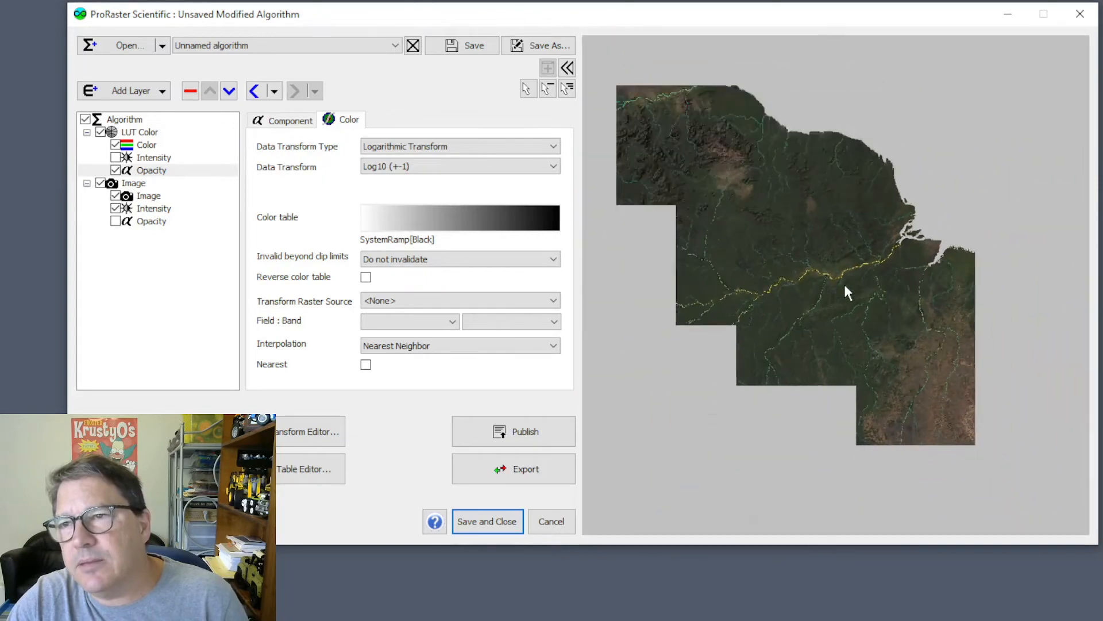
{"action": "scroll", "coordinate": [843, 284], "scroll_direction": "down", "scroll_amount": 6}
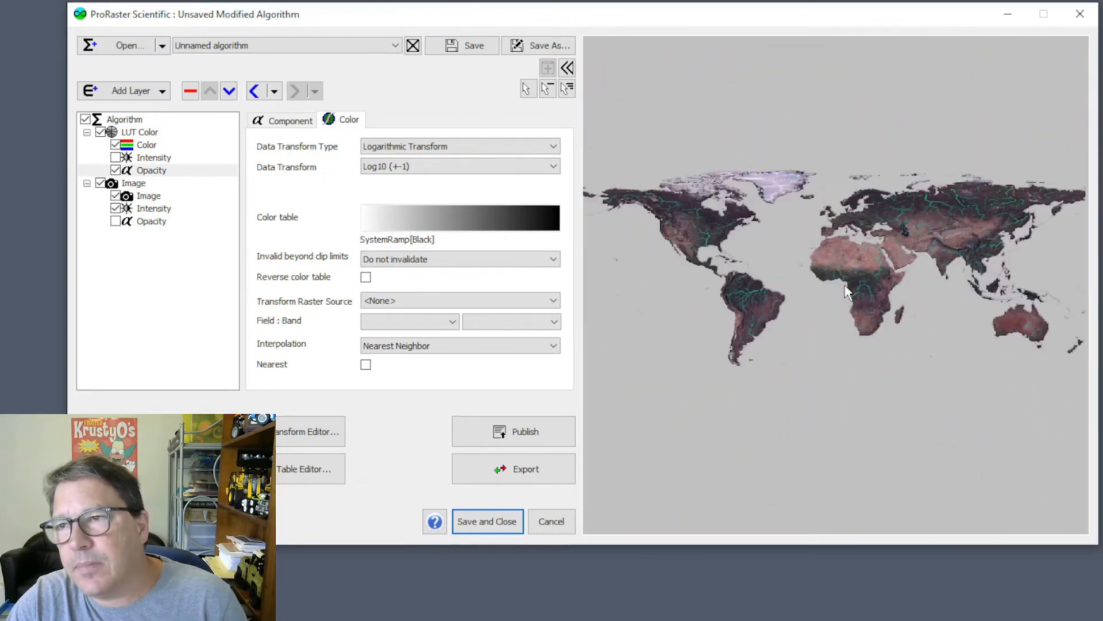
Step: Try the Log10 (+-1000) and Log10 (+-0.0001) data transforms on the LUT Color layer's Opacity component
{"action": "left_click", "coordinate": [413, 166]}
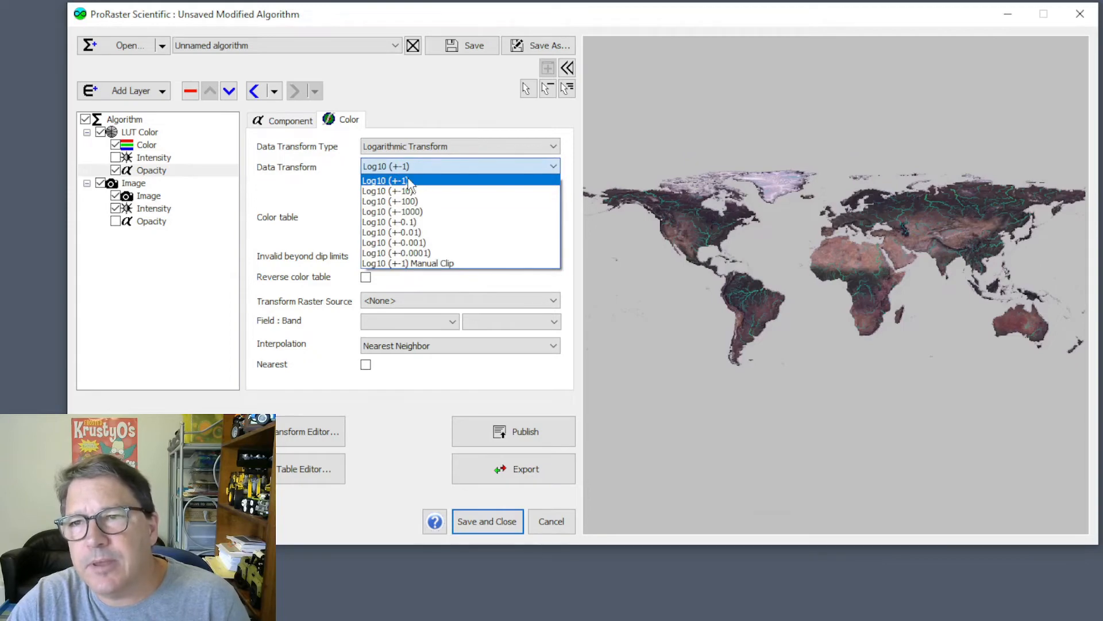
{"action": "left_click", "coordinate": [417, 210]}
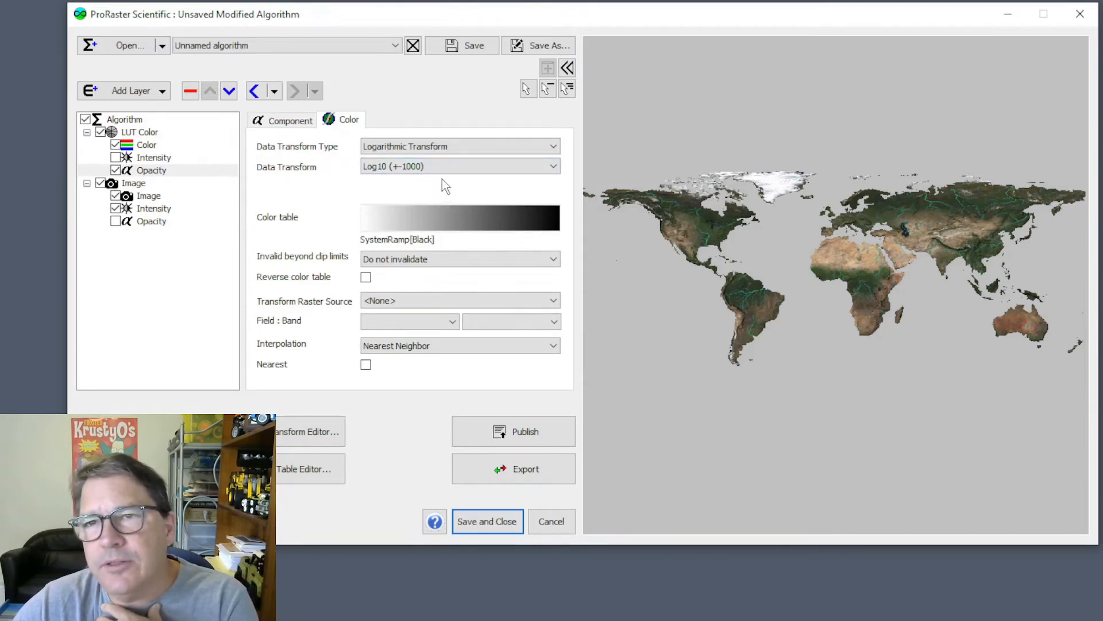
{"action": "left_click", "coordinate": [433, 167]}
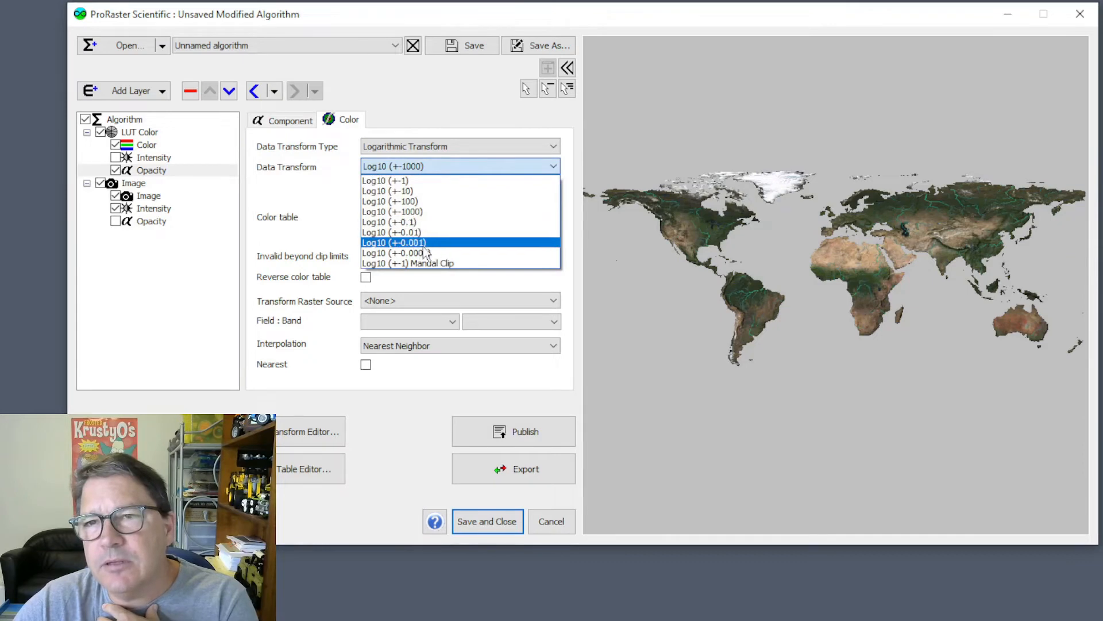
{"action": "left_click", "coordinate": [425, 254]}
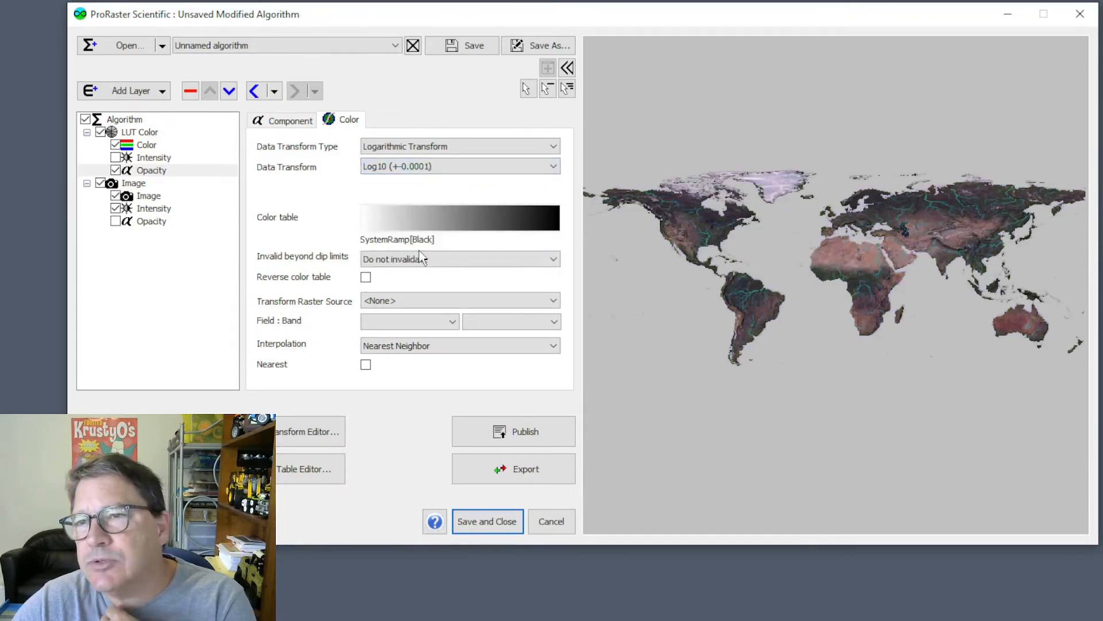
Step: Set the Opacity component's data transform to Log10 (+-100) and check the blended map
{"action": "left_click", "coordinate": [426, 167]}
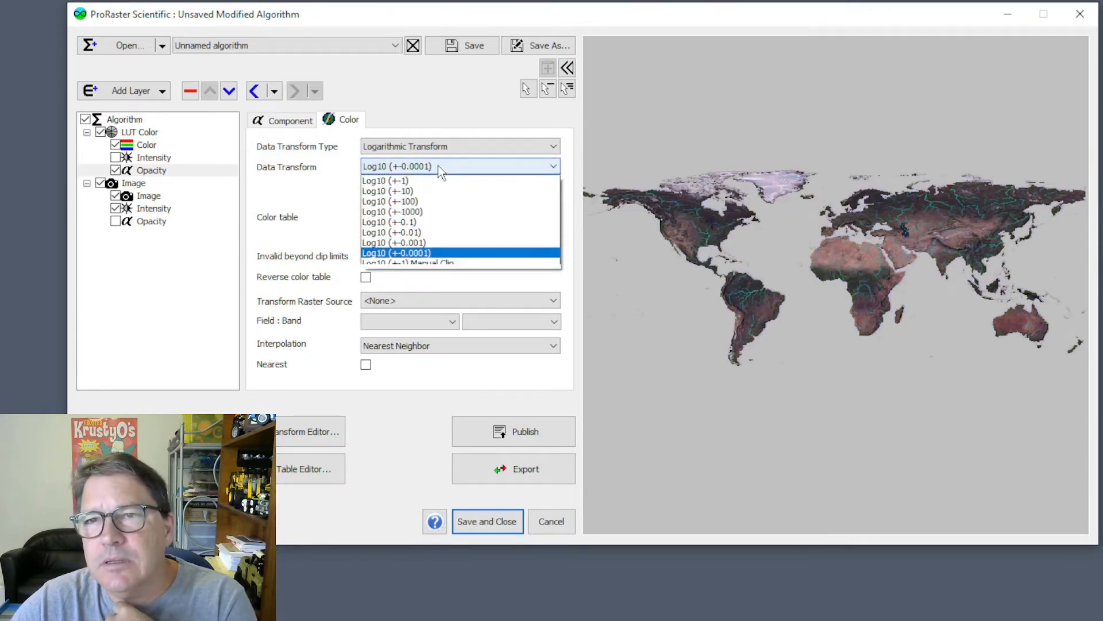
{"action": "left_click", "coordinate": [423, 208]}
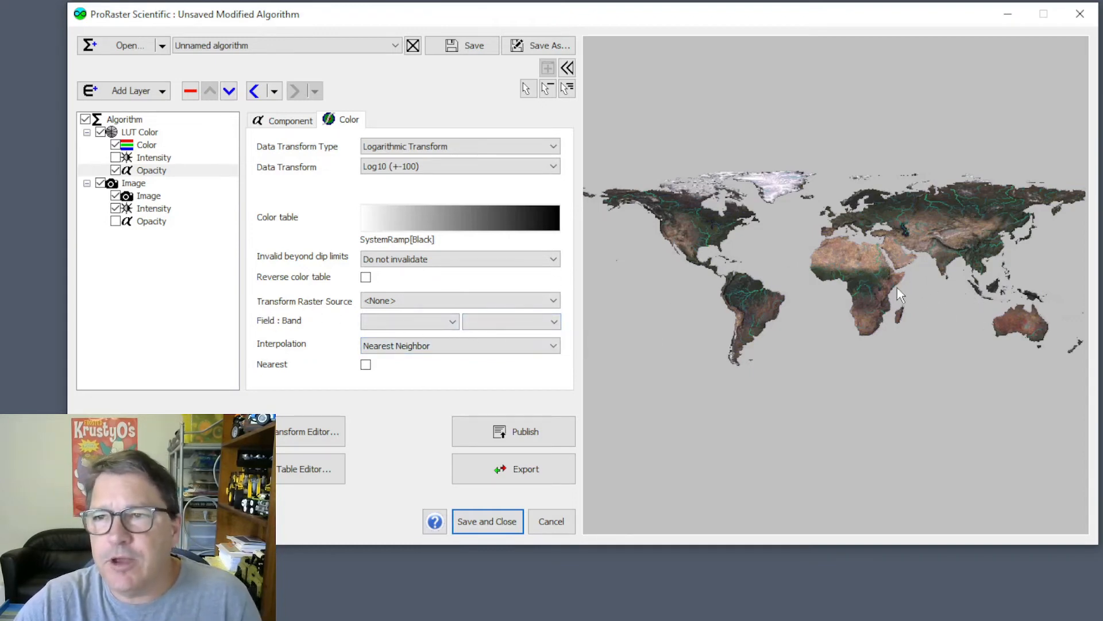
{"action": "left_click", "coordinate": [545, 92]}
{"action": "mouse_move", "coordinate": [663, 244]}
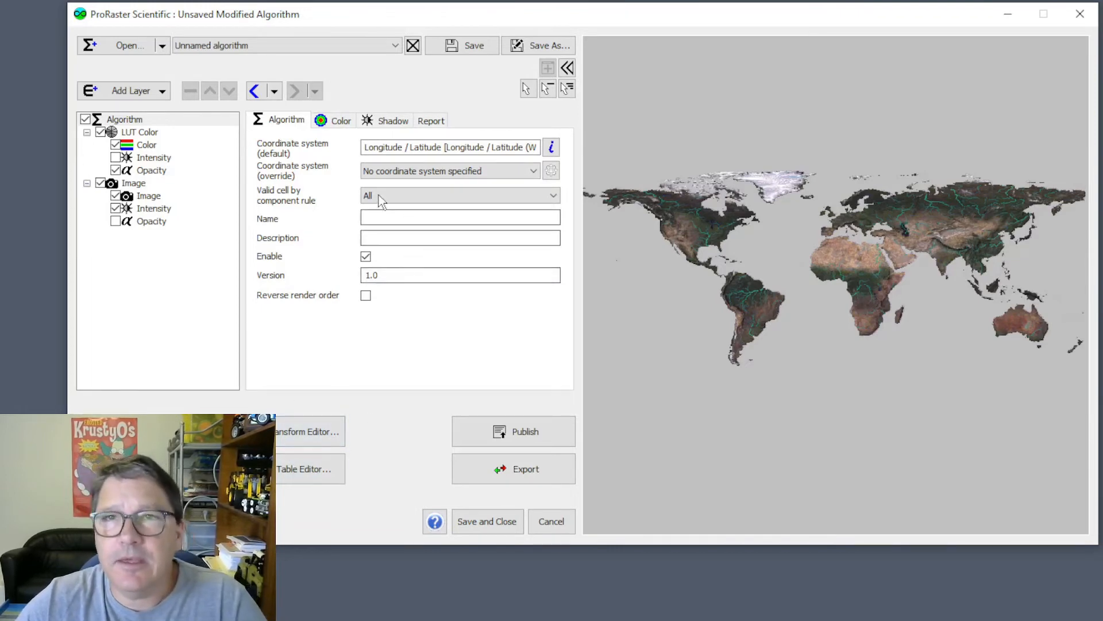
Step: Start a new LUT algorithm and turn off its Intensity component
{"action": "left_click", "coordinate": [165, 48]}
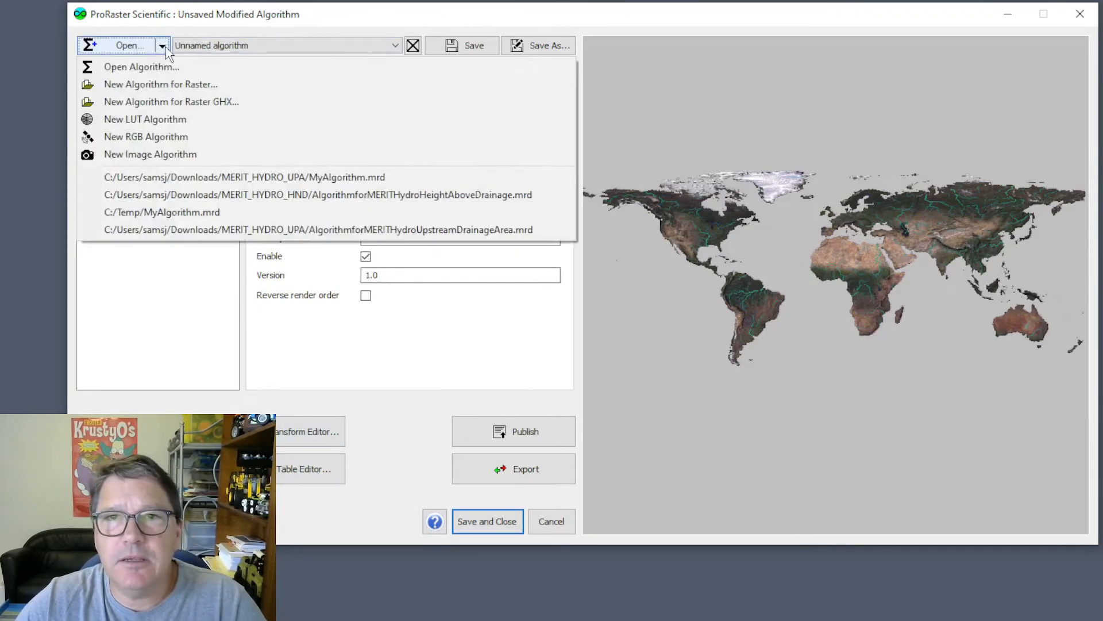
{"action": "left_click", "coordinate": [148, 120]}
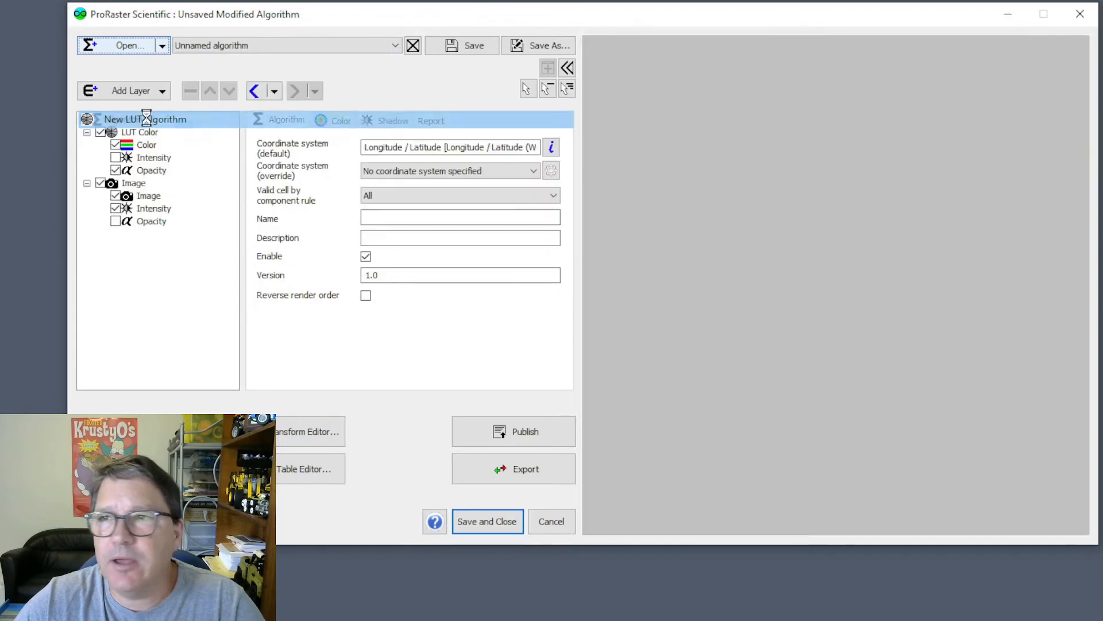
{"action": "left_click", "coordinate": [115, 158]}
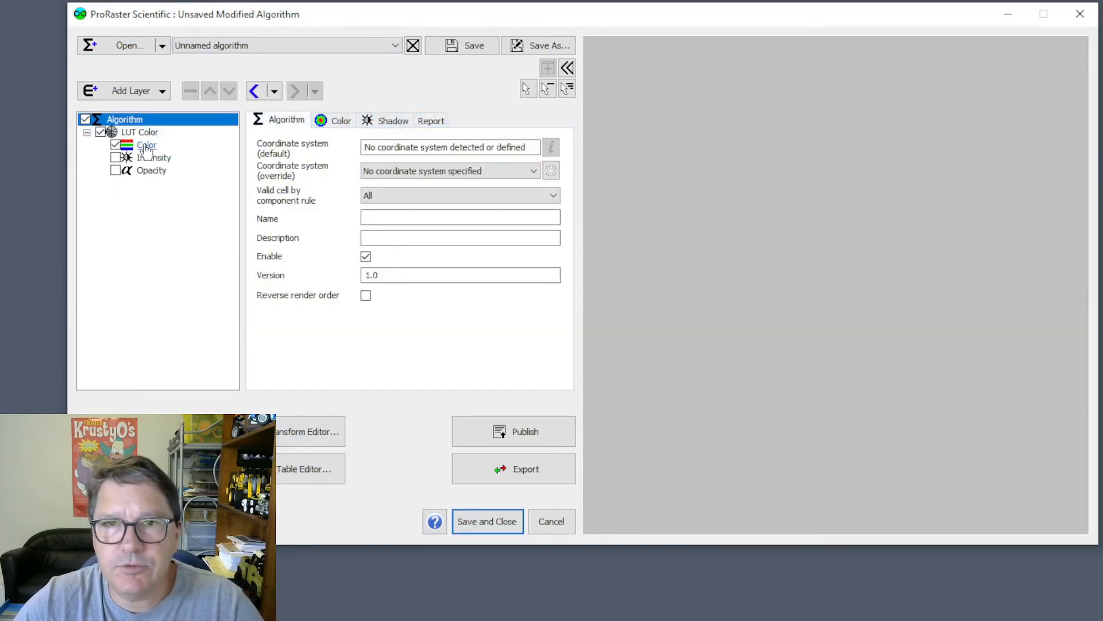
Step: Set the Color component's raster source to Merit Hydro Width
{"action": "left_click", "coordinate": [141, 145]}
{"action": "left_click", "coordinate": [381, 148]}
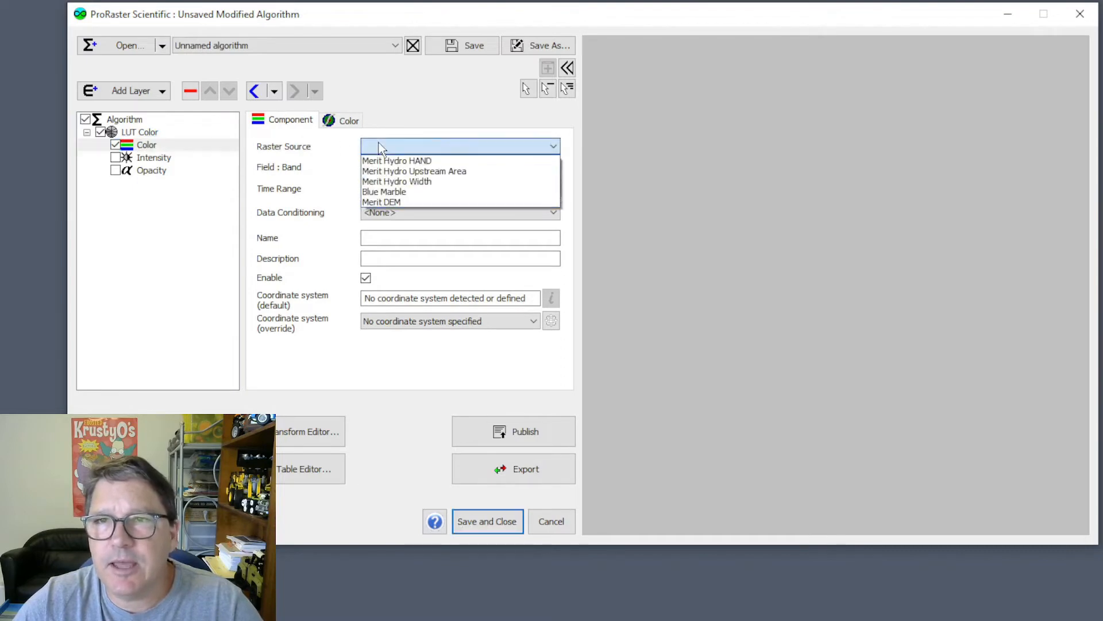
{"action": "left_click", "coordinate": [384, 182]}
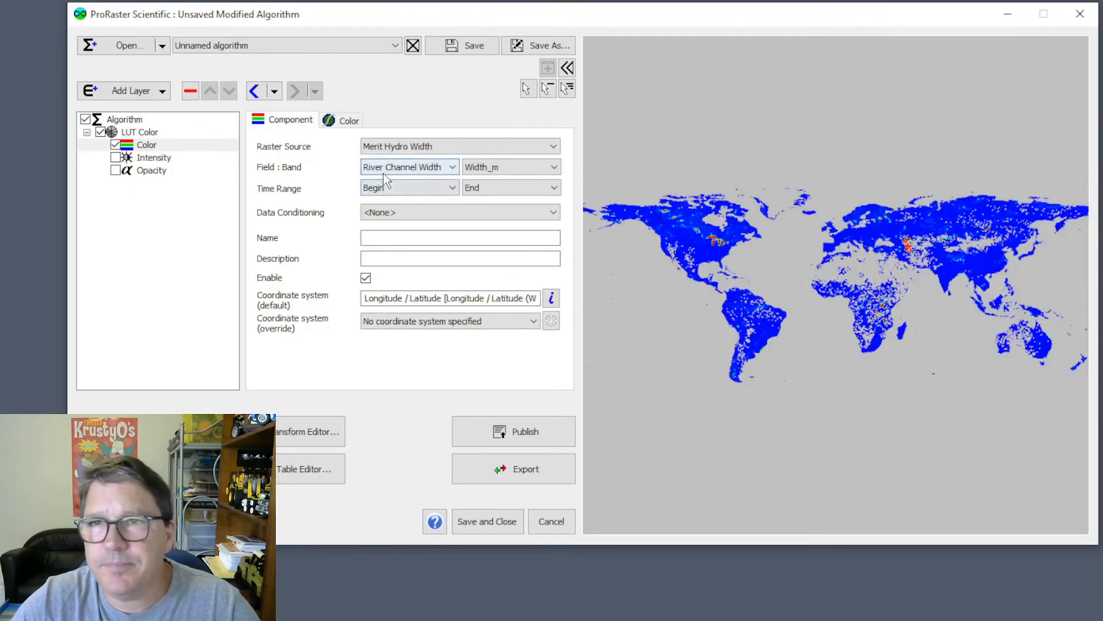
Step: Set the river width Color component's interpolation to Nearest Neighbor and its data transform type to Stable Equal Area Transform
{"action": "left_click", "coordinate": [343, 122]}
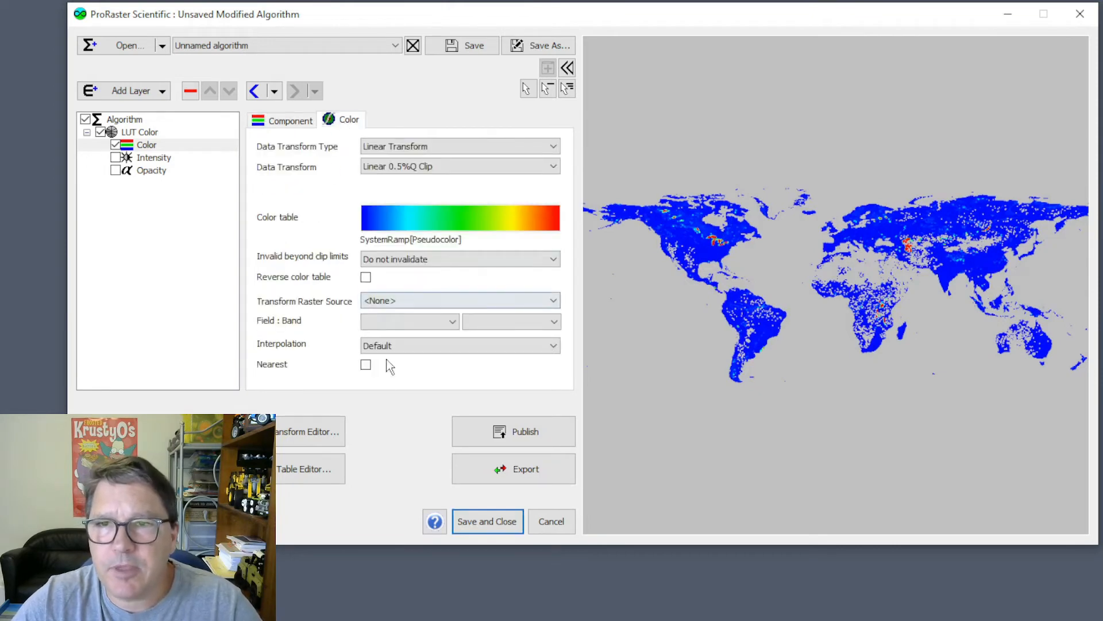
{"action": "left_click", "coordinate": [396, 346]}
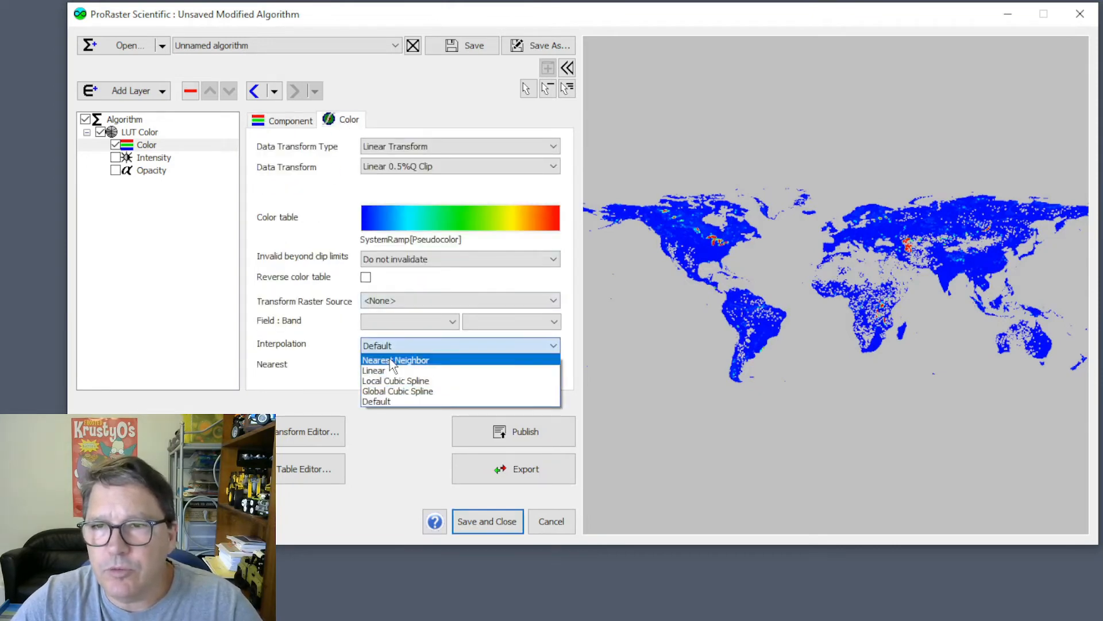
{"action": "left_click", "coordinate": [391, 360]}
{"action": "left_click", "coordinate": [420, 147]}
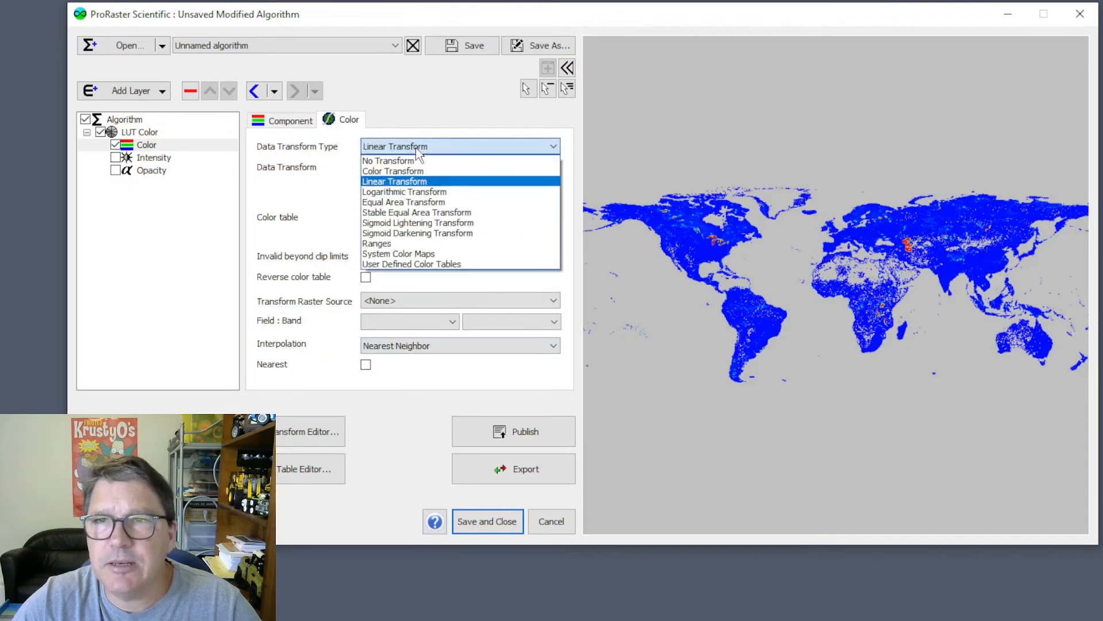
{"action": "left_click", "coordinate": [408, 214]}
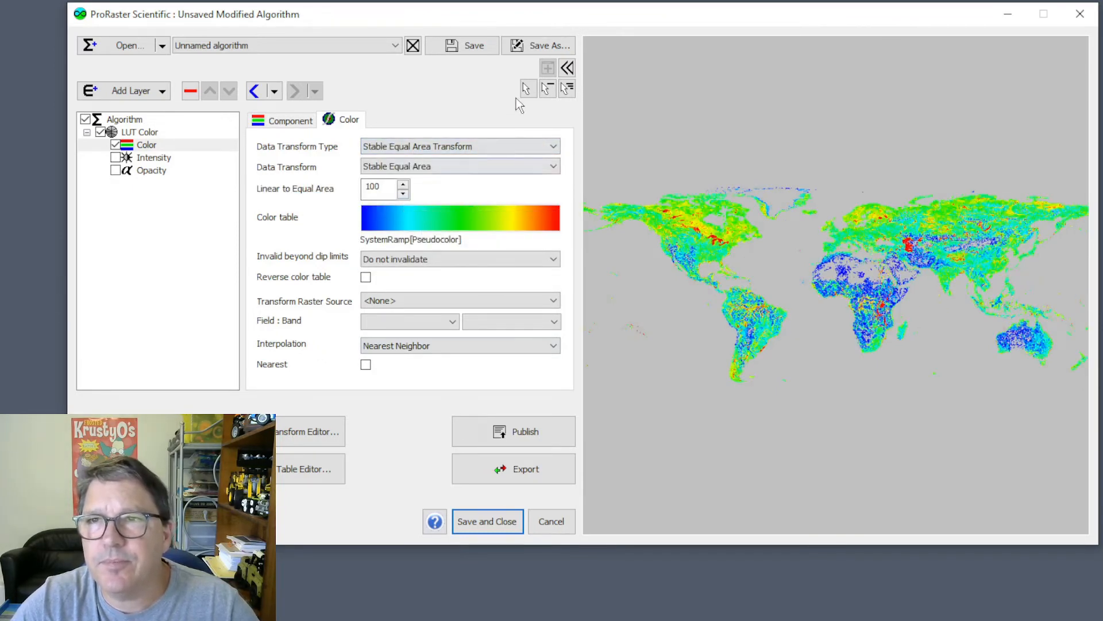
Step: Enable cell value tips and examine the river channel widths along the Amazon and its tributaries at several scales
{"action": "left_click", "coordinate": [546, 92]}
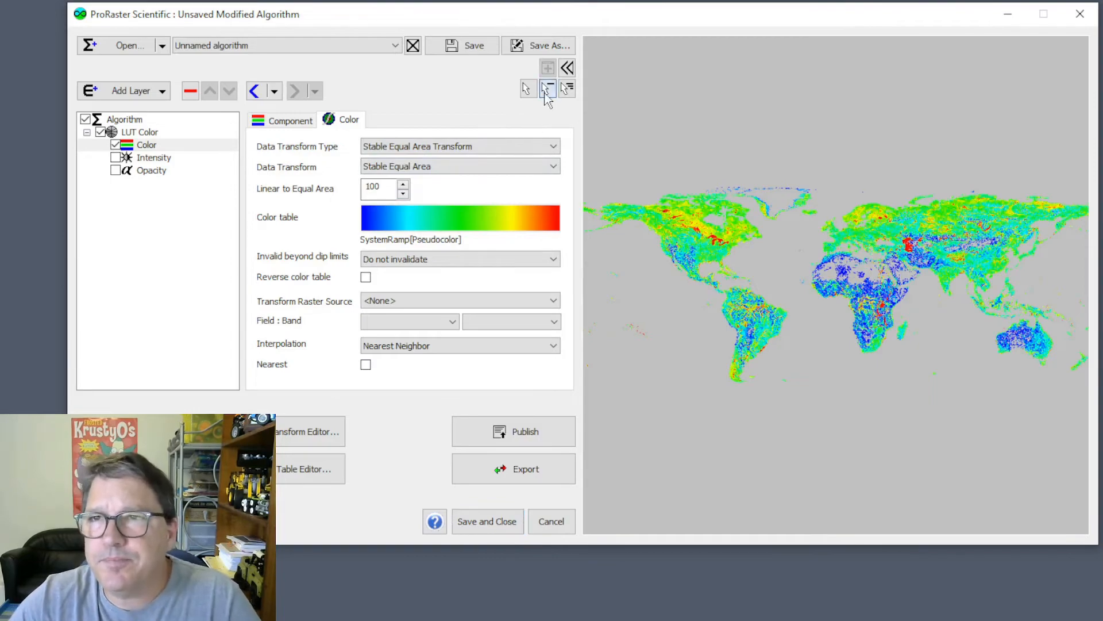
{"action": "scroll", "coordinate": [763, 321], "scroll_direction": "up", "scroll_amount": 5}
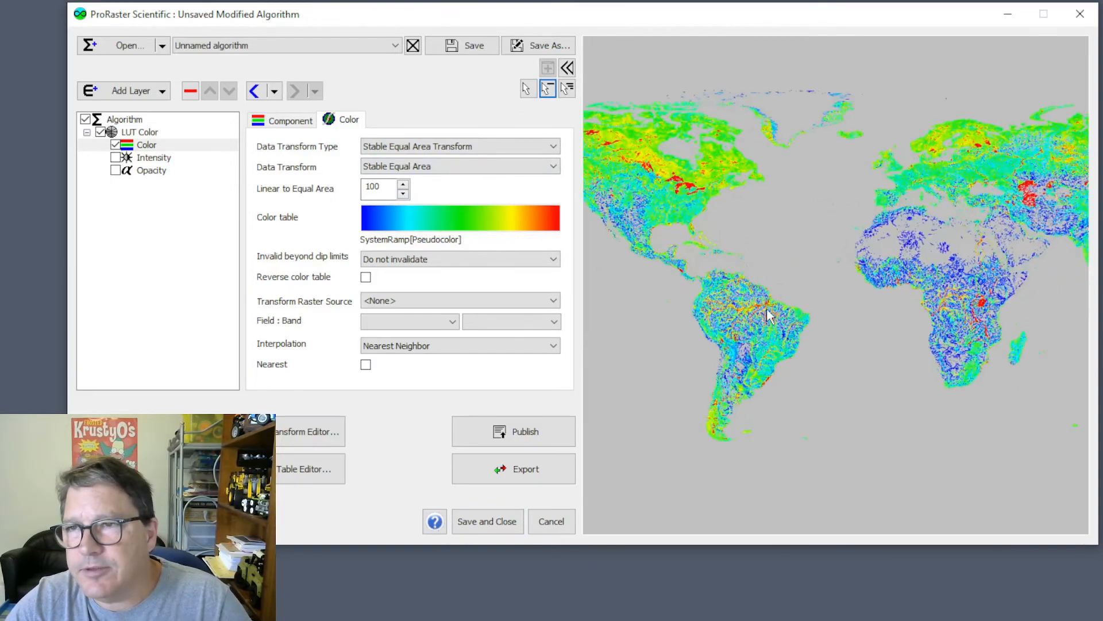
{"action": "scroll", "coordinate": [760, 319], "scroll_direction": "up", "scroll_amount": 3}
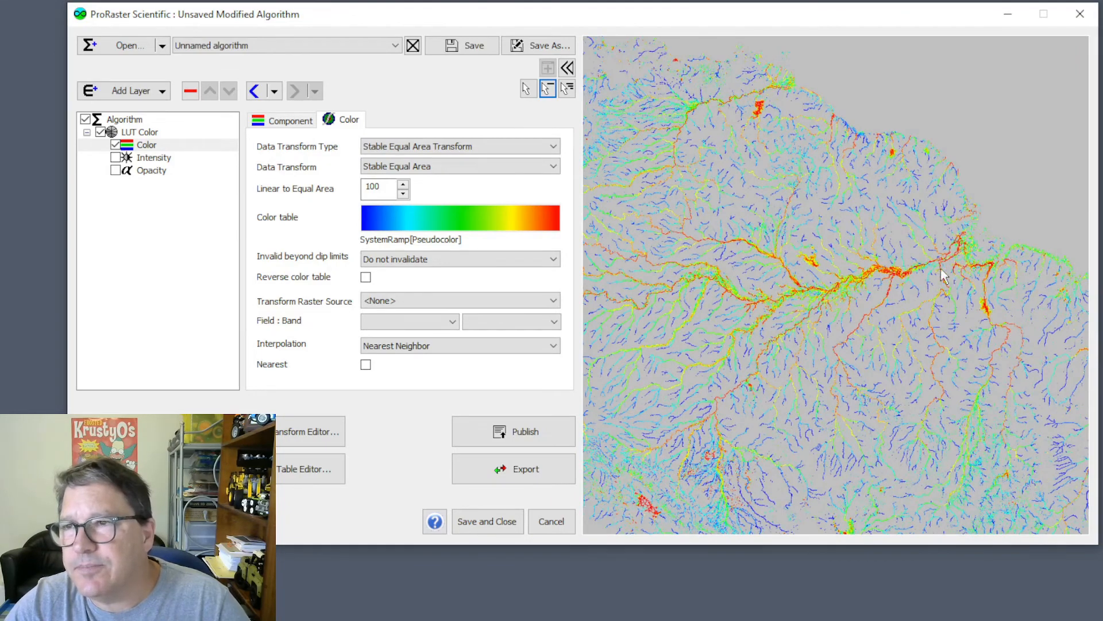
{"action": "scroll", "coordinate": [945, 305], "scroll_direction": "up", "scroll_amount": 5}
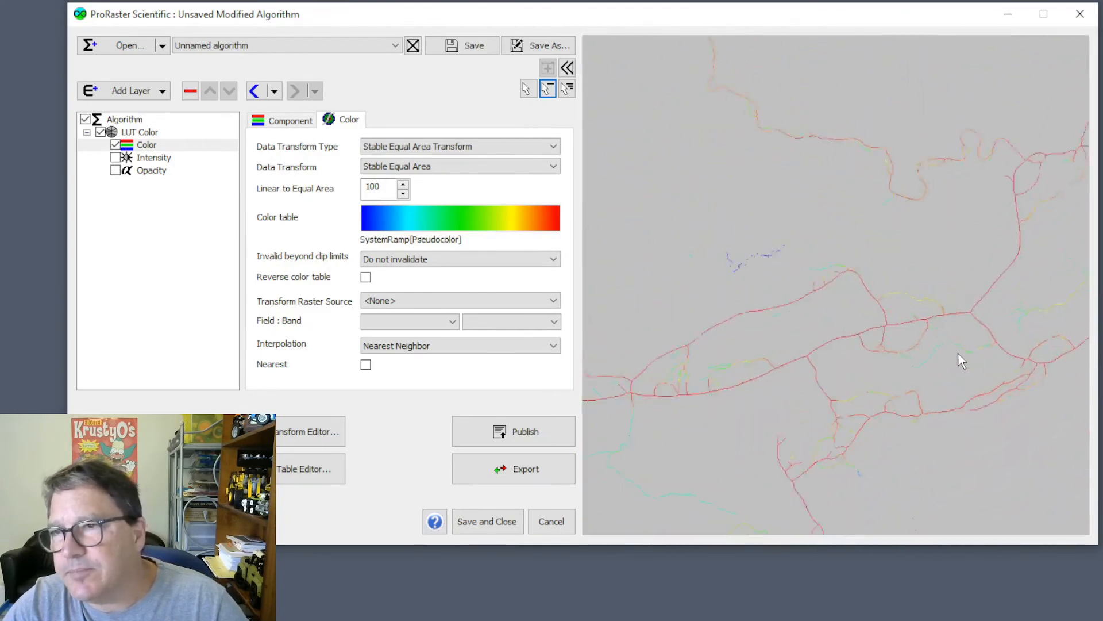
{"action": "scroll", "coordinate": [959, 354], "scroll_direction": "up", "scroll_amount": 2}
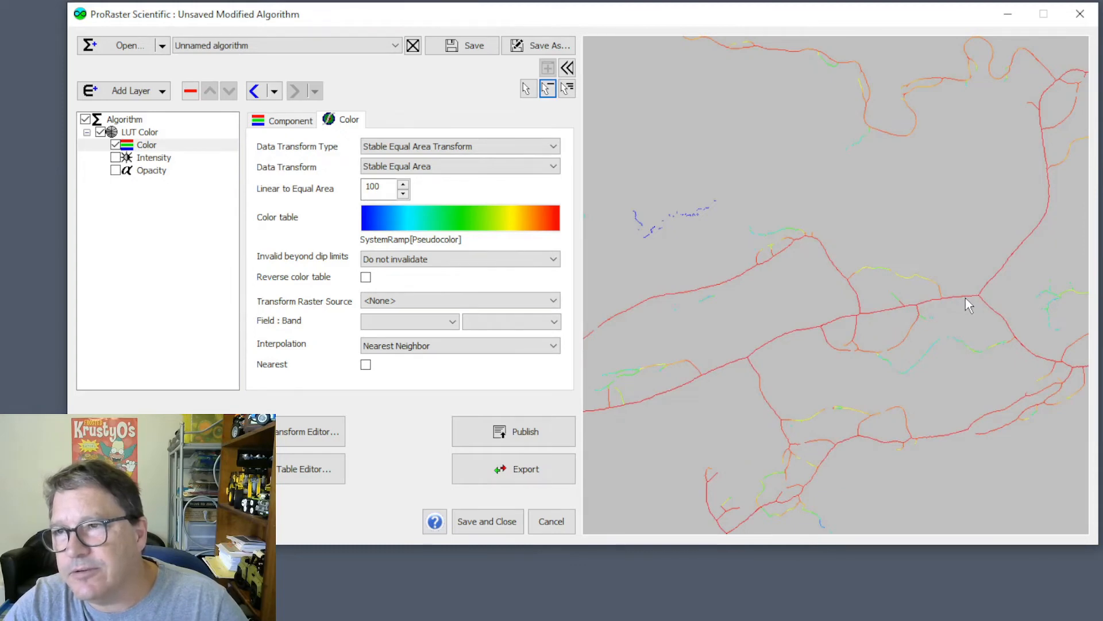
{"action": "mouse_move", "coordinate": [968, 297]}
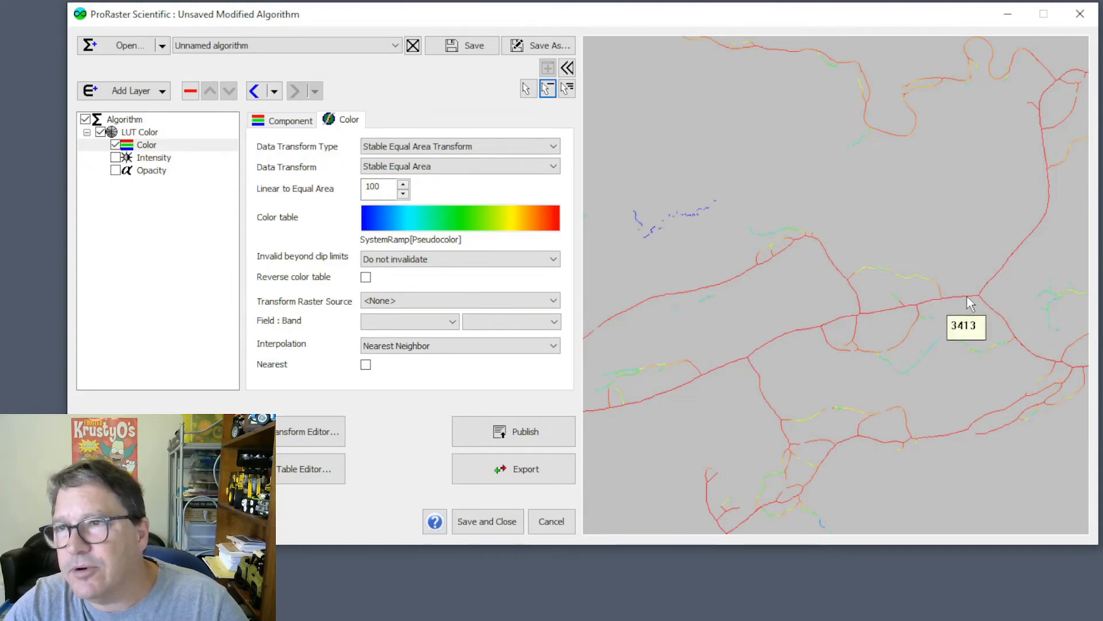
{"action": "scroll", "coordinate": [993, 439], "scroll_direction": "down", "scroll_amount": 5}
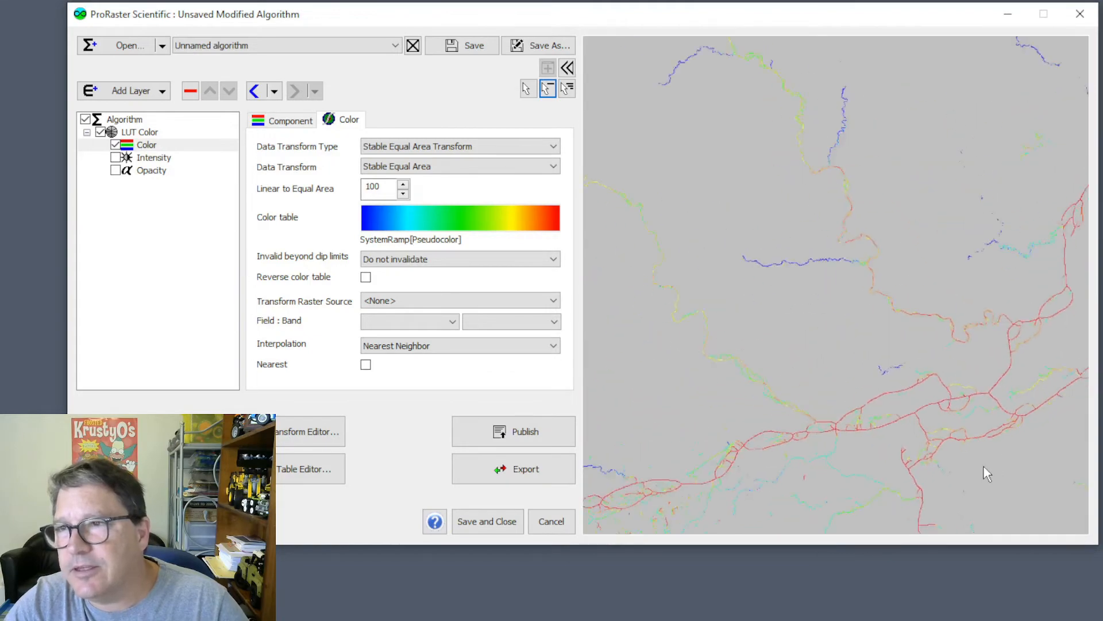
{"action": "left_click_drag", "start_coordinate": [982, 253], "coordinate": [823, 287]}
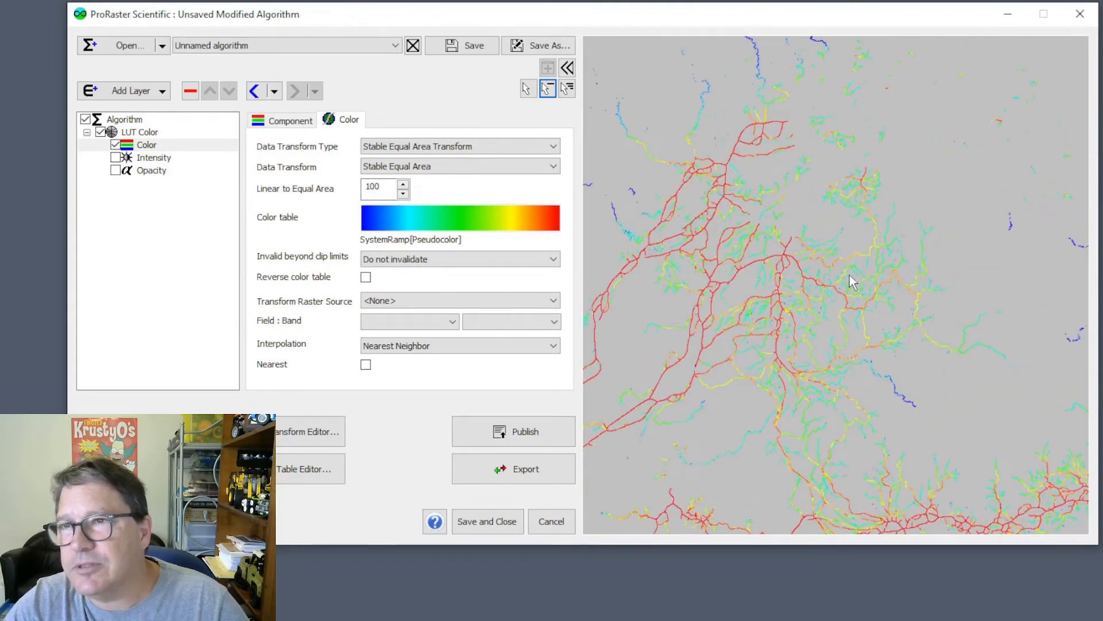
{"action": "left_click_drag", "start_coordinate": [810, 424], "coordinate": [911, 395]}
{"action": "scroll", "coordinate": [839, 354], "scroll_direction": "down", "scroll_amount": 5}
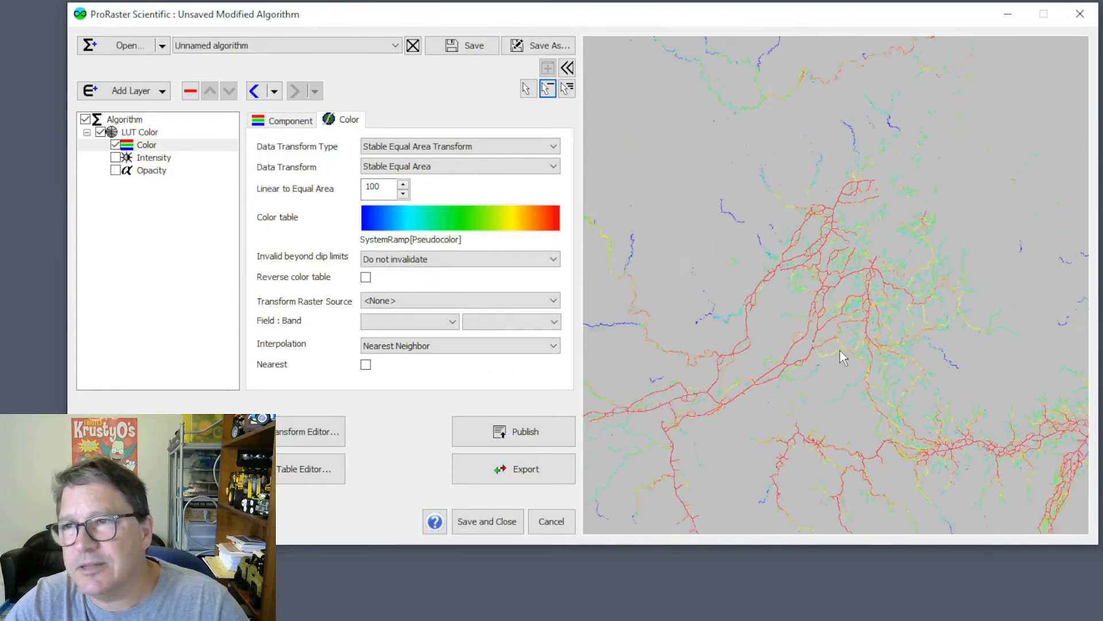
{"action": "left_click_drag", "start_coordinate": [774, 363], "coordinate": [978, 267]}
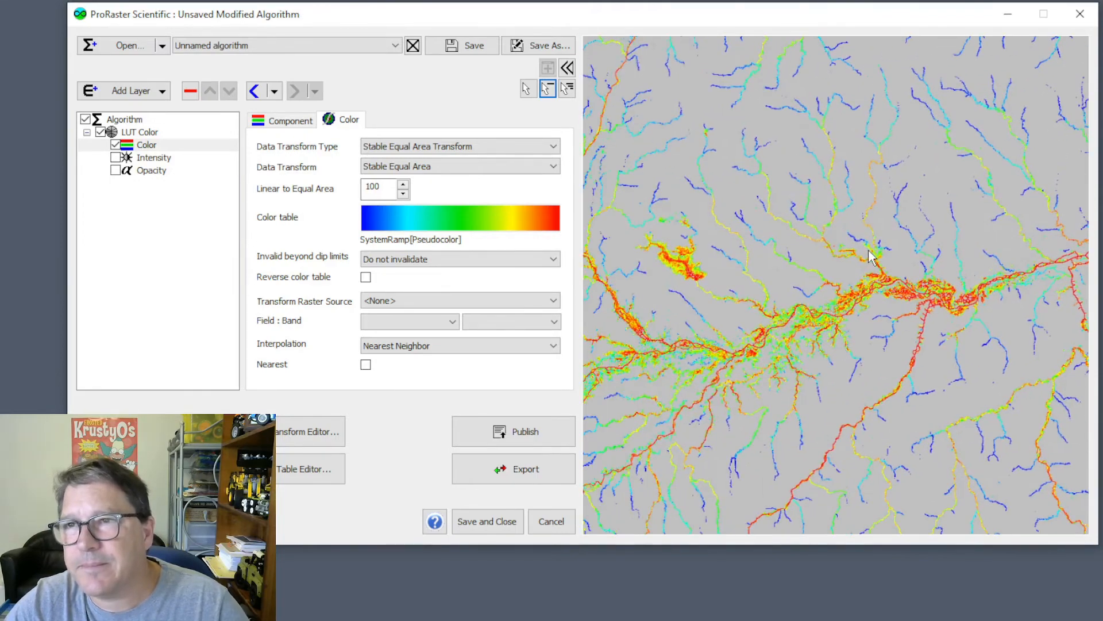
{"action": "left_click_drag", "start_coordinate": [747, 233], "coordinate": [831, 316]}
{"action": "scroll", "coordinate": [831, 316], "scroll_direction": "down", "scroll_amount": 3}
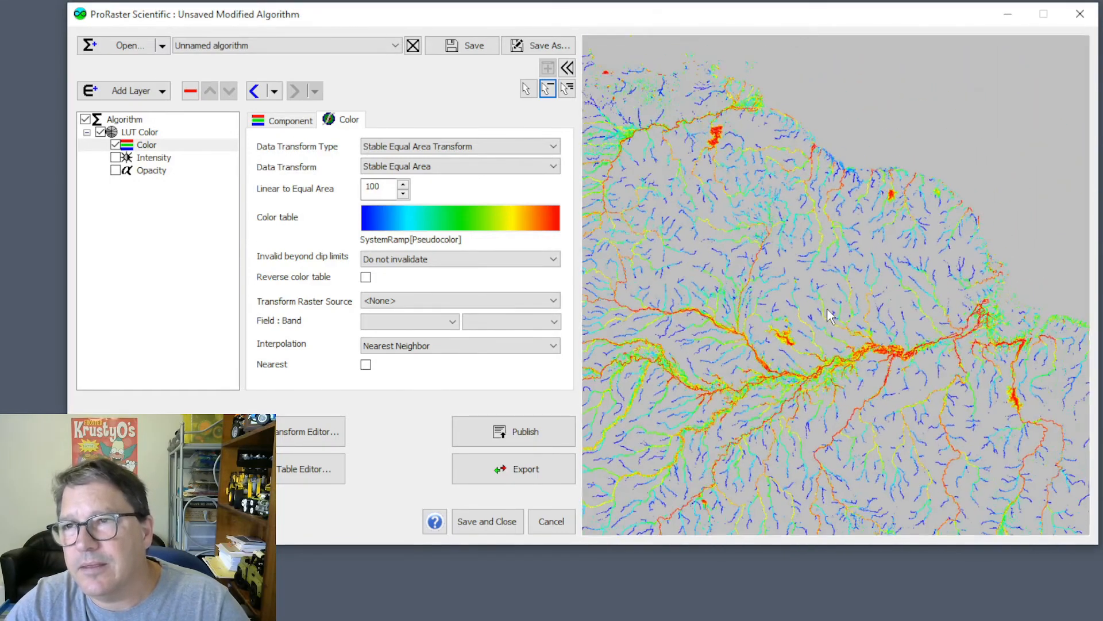
{"action": "scroll", "coordinate": [829, 364], "scroll_direction": "down", "scroll_amount": 5}
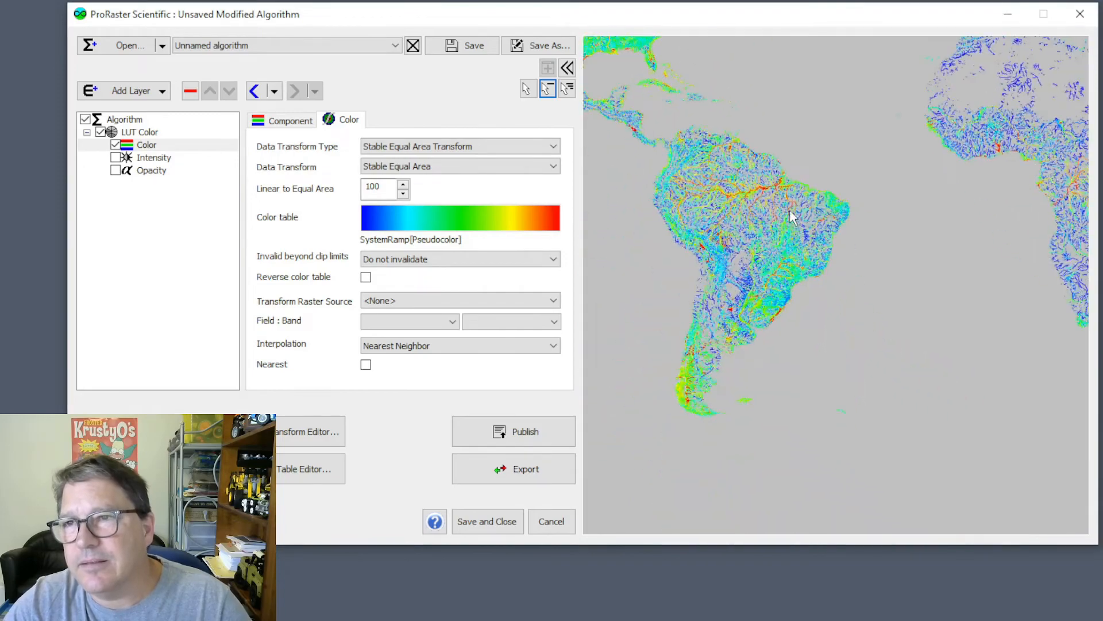
Step: Examine the river channel widths across North America around the Great Lakes, ending on the whole world
{"action": "scroll", "coordinate": [800, 214], "scroll_direction": "down", "scroll_amount": 2}
{"action": "scroll", "coordinate": [677, 247], "scroll_direction": "up", "scroll_amount": 6}
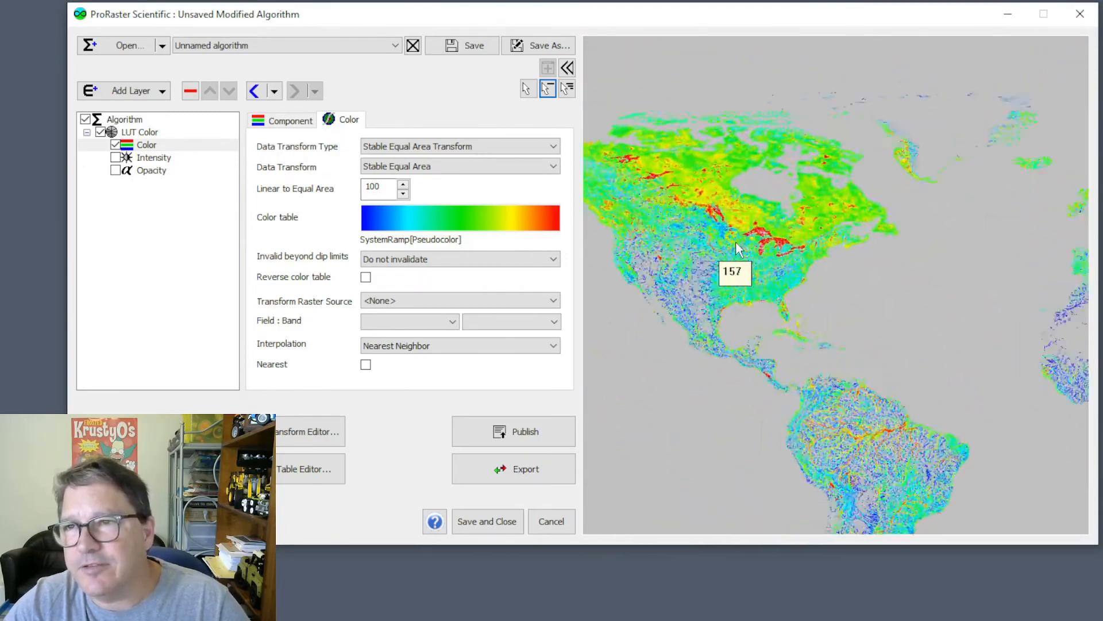
{"action": "left_click_drag", "start_coordinate": [964, 263], "coordinate": [778, 270]}
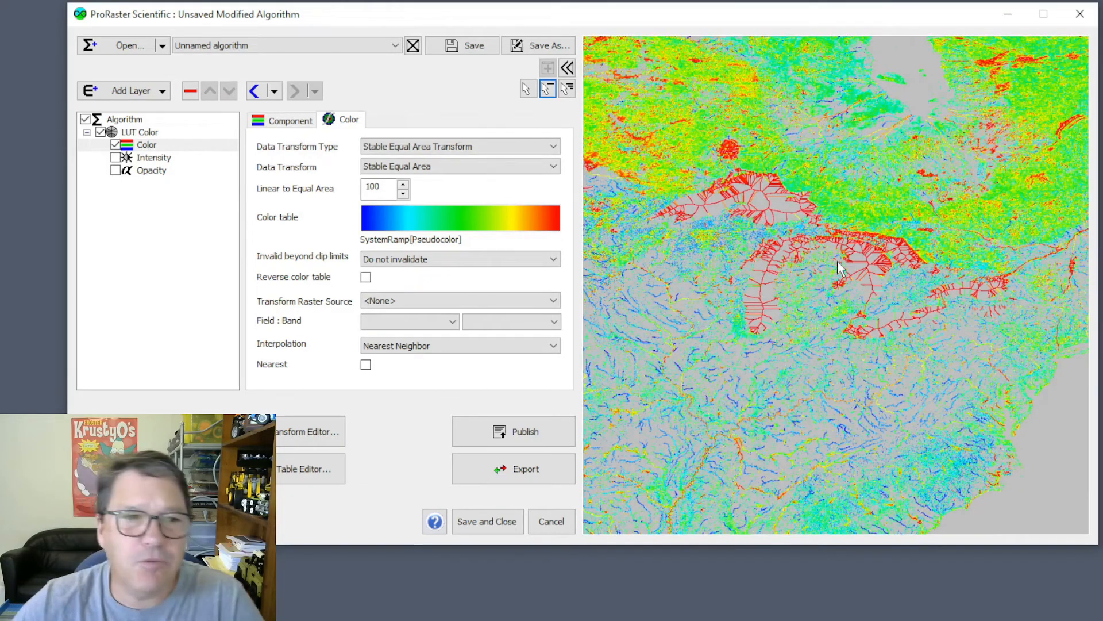
{"action": "scroll", "coordinate": [773, 261], "scroll_direction": "down", "scroll_amount": 5}
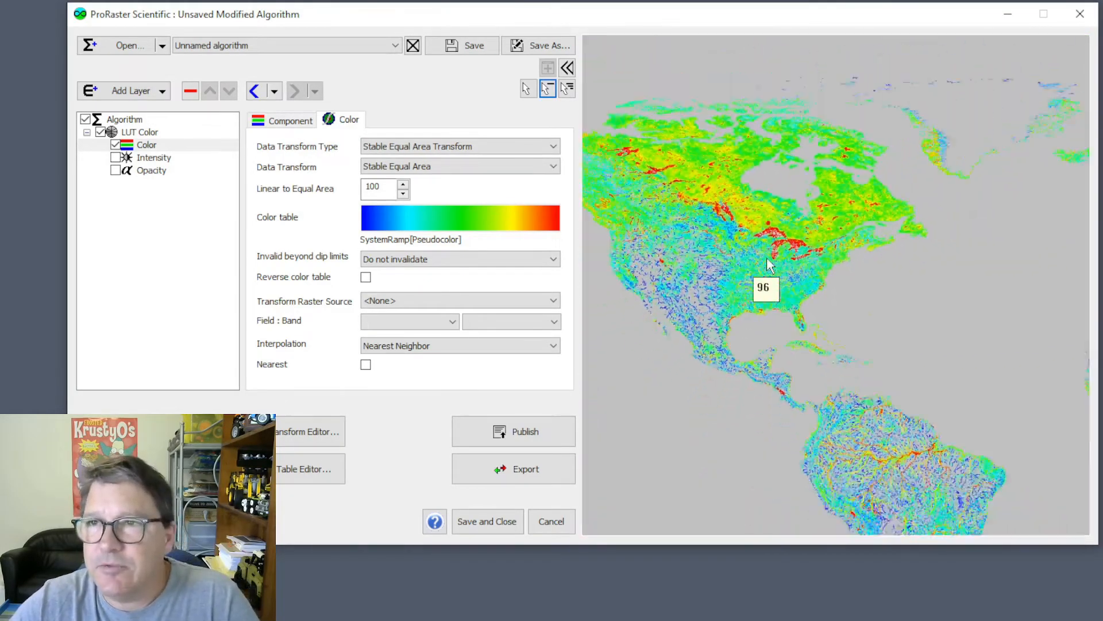
{"action": "scroll", "coordinate": [804, 274], "scroll_direction": "down", "scroll_amount": 3}
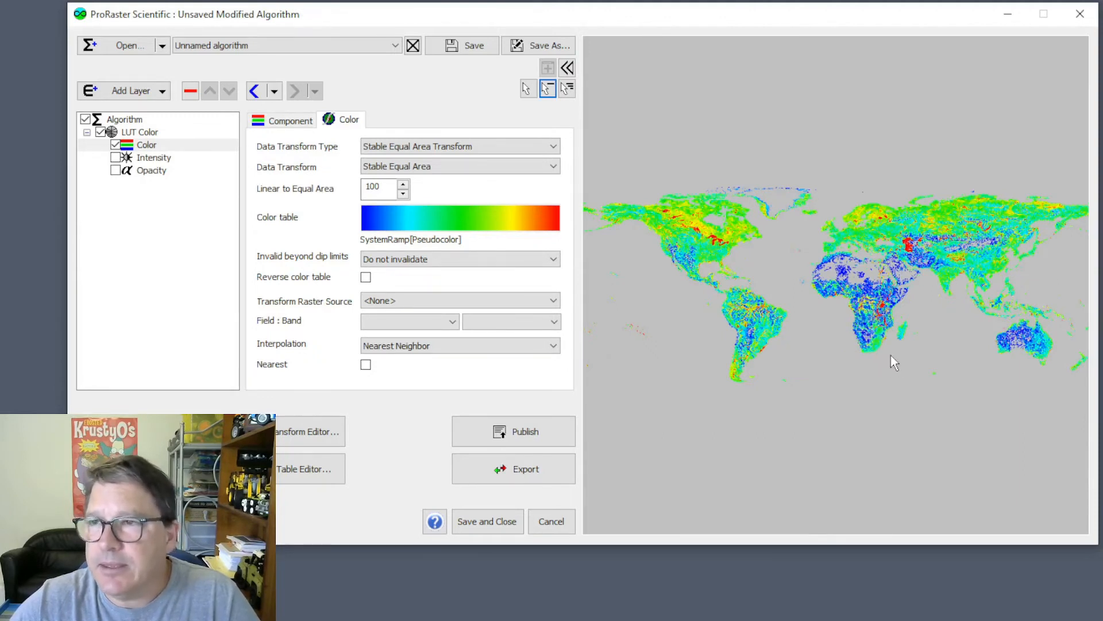
Step: Start another new LUT algorithm with its Intensity component turned off and select its Color component
{"action": "left_click", "coordinate": [162, 49]}
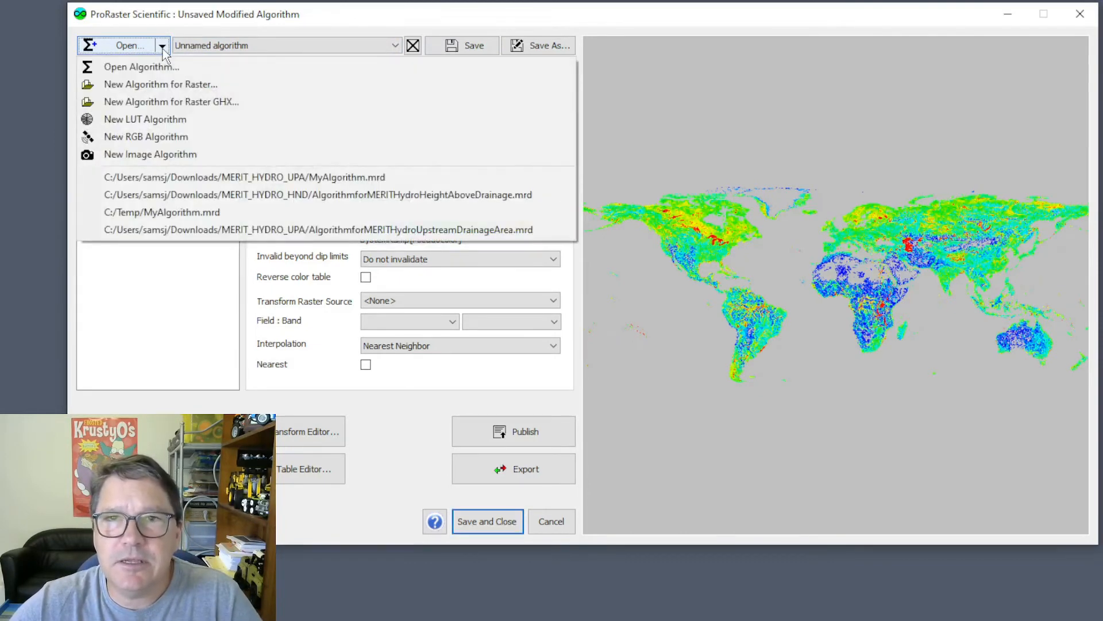
{"action": "left_click", "coordinate": [146, 120]}
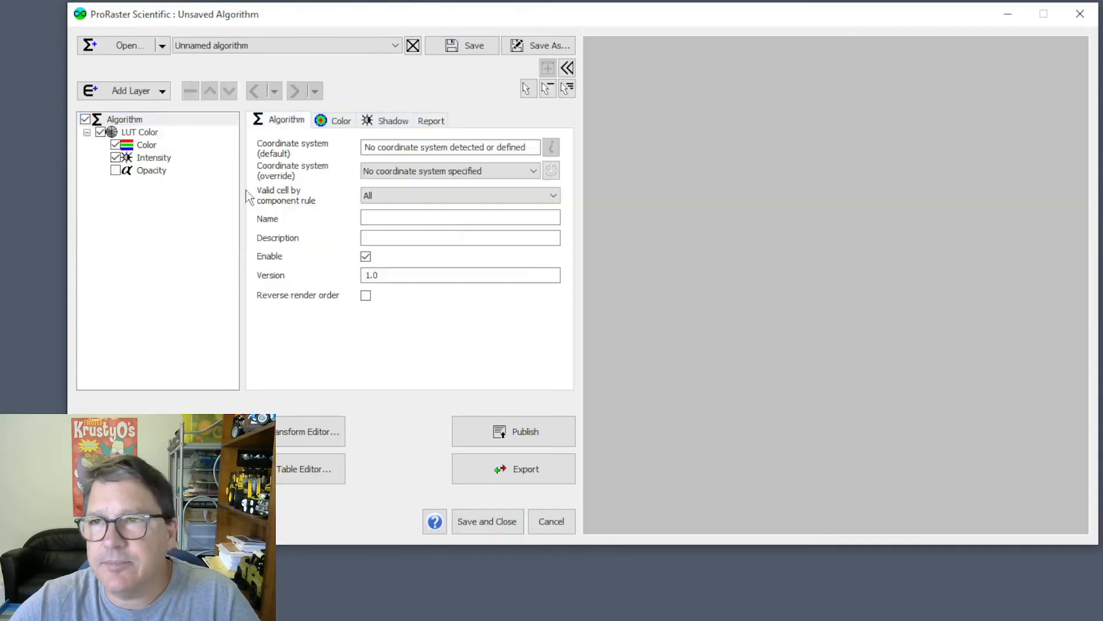
{"action": "left_click", "coordinate": [115, 157]}
{"action": "left_click", "coordinate": [146, 144]}
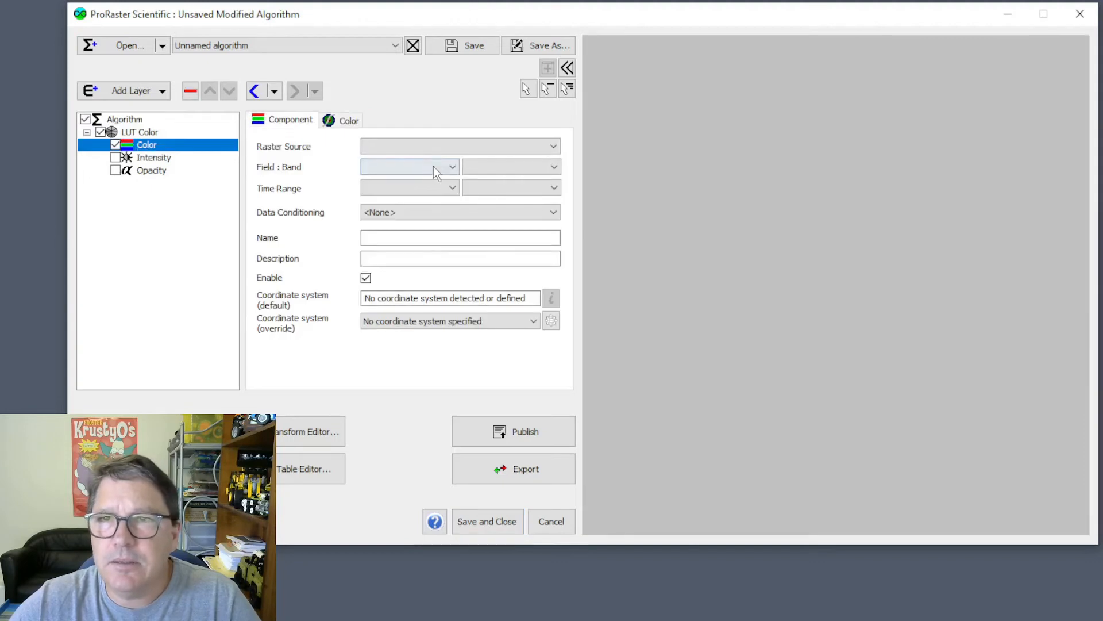
Step: Assign Merit Hydro HAND as the Color component's raster source and set its interpolation to Nearest Neighbor
{"action": "left_click", "coordinate": [423, 147]}
{"action": "left_click", "coordinate": [418, 157]}
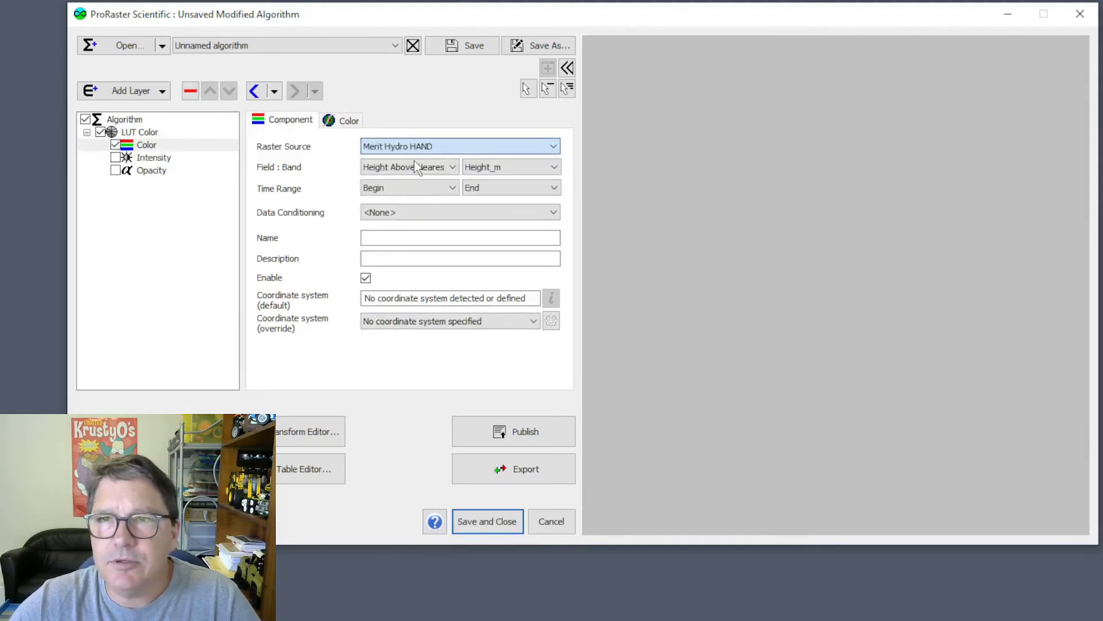
{"action": "left_click", "coordinate": [332, 121]}
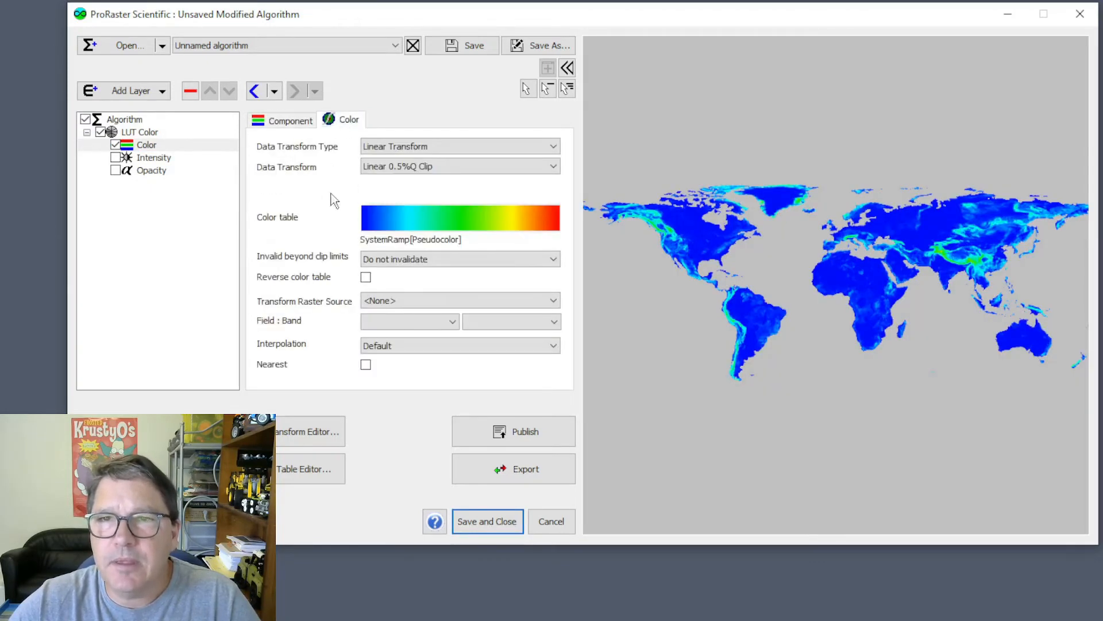
{"action": "left_click", "coordinate": [396, 346]}
{"action": "left_click", "coordinate": [395, 360]}
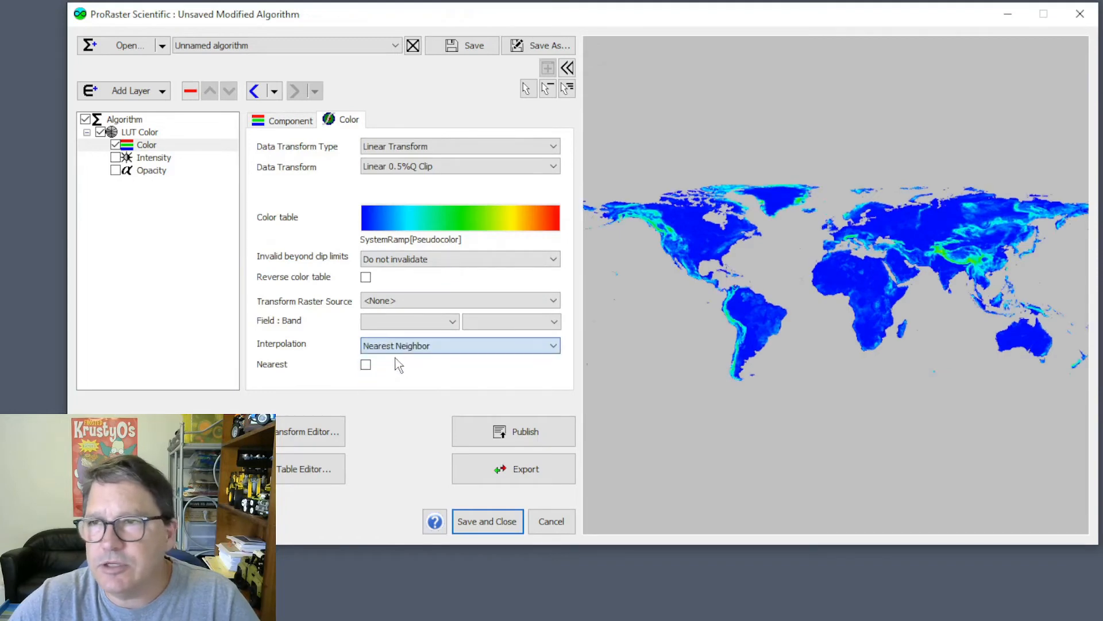
Step: Try the Equal Area Transform as the data transform type and examine the heights above nearest drainage across southeastern Australia
{"action": "left_click", "coordinate": [413, 148]}
{"action": "left_click", "coordinate": [404, 202]}
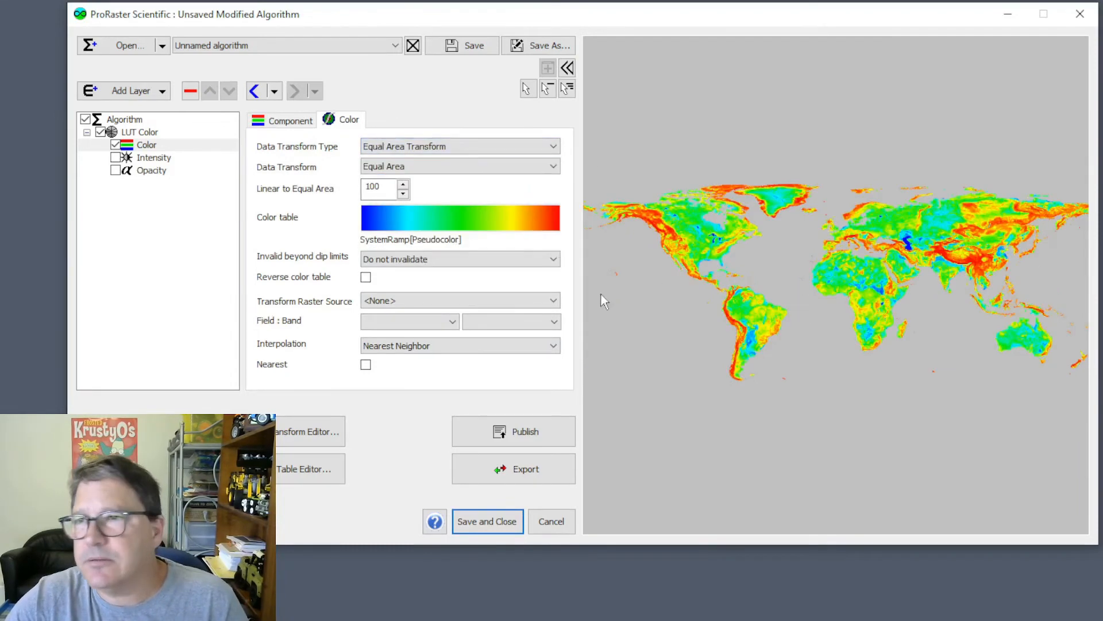
{"action": "scroll", "coordinate": [1023, 346], "scroll_direction": "up", "scroll_amount": 8}
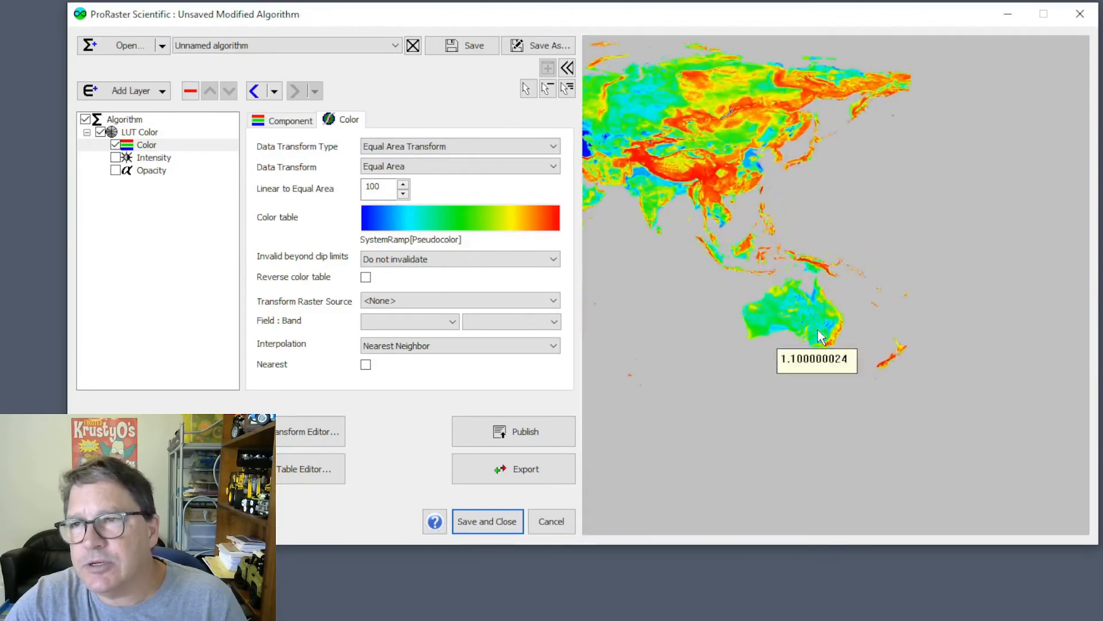
{"action": "scroll", "coordinate": [781, 315], "scroll_direction": "up", "scroll_amount": 5}
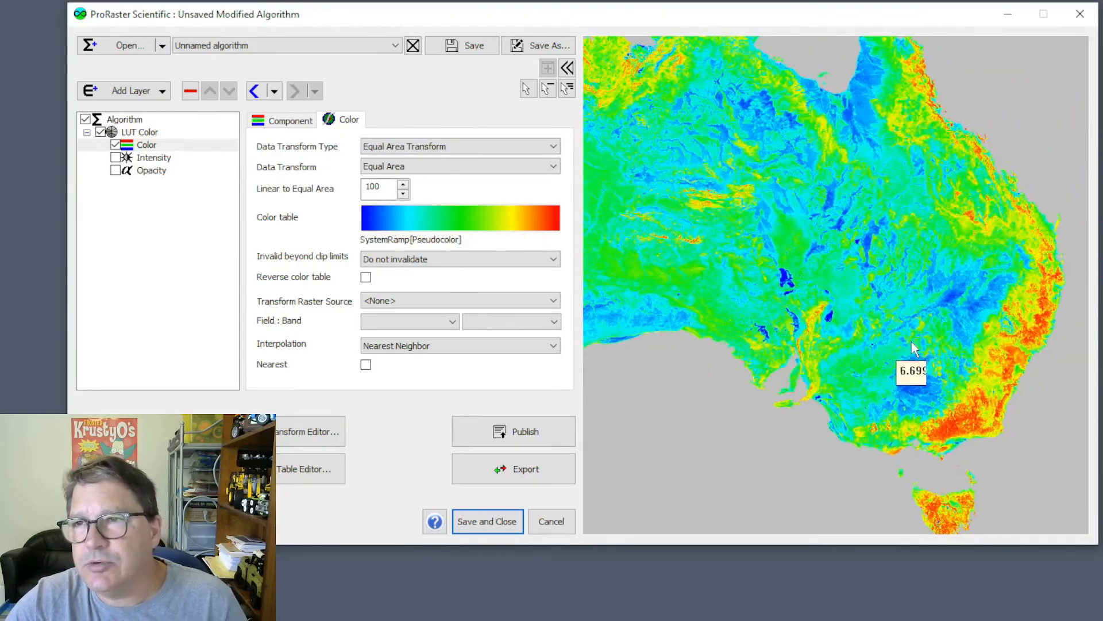
{"action": "scroll", "coordinate": [881, 354], "scroll_direction": "up", "scroll_amount": 4}
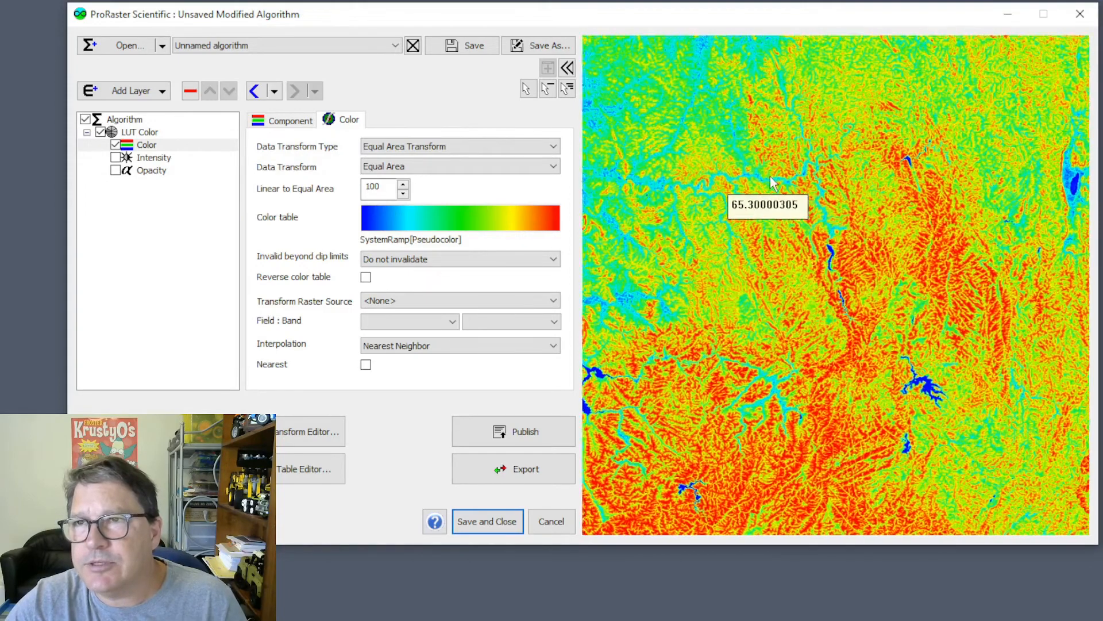
{"action": "scroll", "coordinate": [700, 175], "scroll_direction": "up", "scroll_amount": 3}
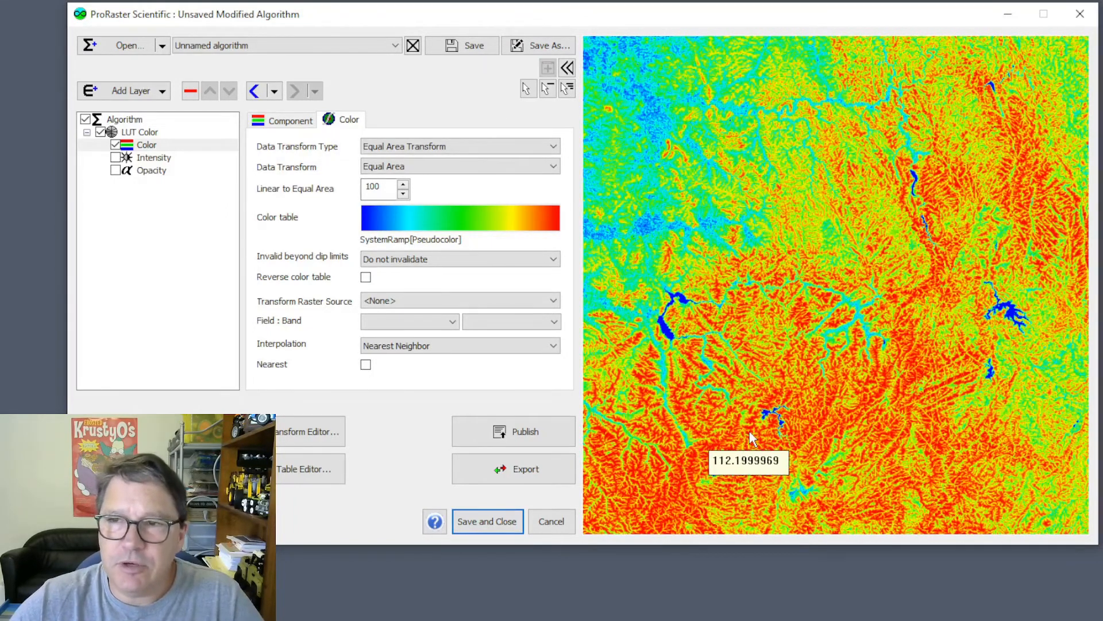
{"action": "left_click_drag", "start_coordinate": [743, 395], "coordinate": [882, 351]}
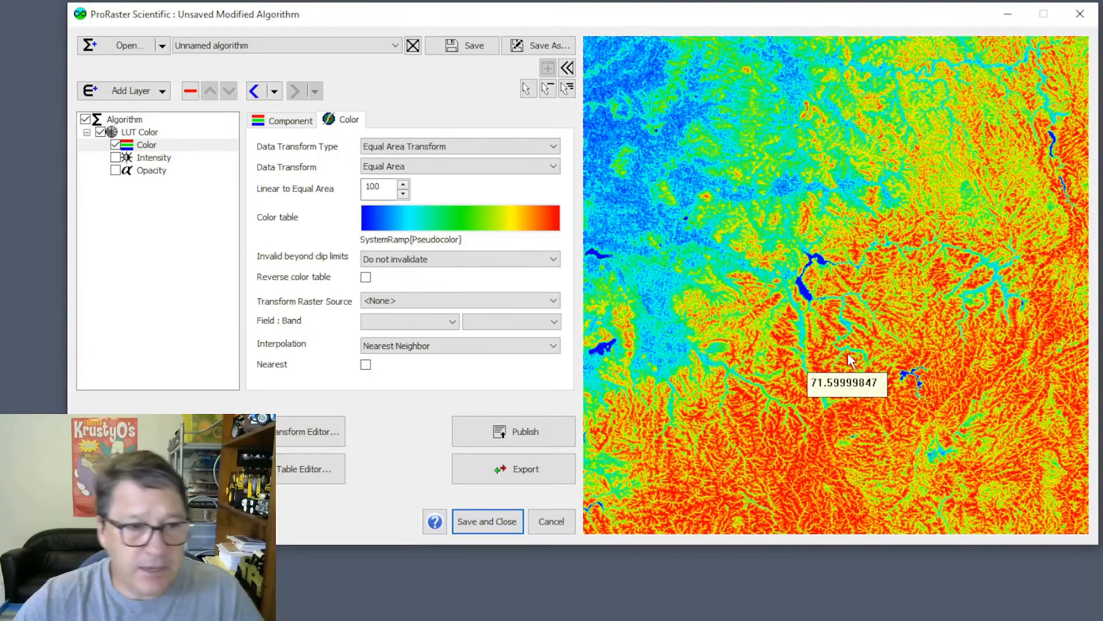
Step: Apply a Linear Transform with Linear Manual Clip from 0 to 20, invalidating values above the maximum
{"action": "left_click", "coordinate": [423, 147]}
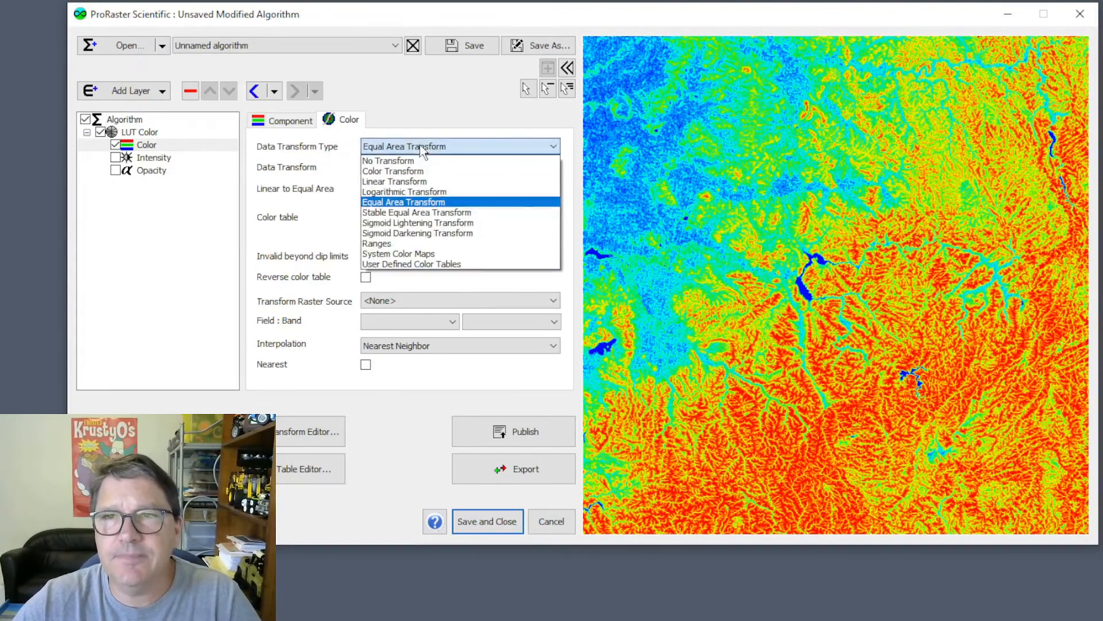
{"action": "left_click", "coordinate": [414, 182]}
{"action": "left_click", "coordinate": [404, 166]}
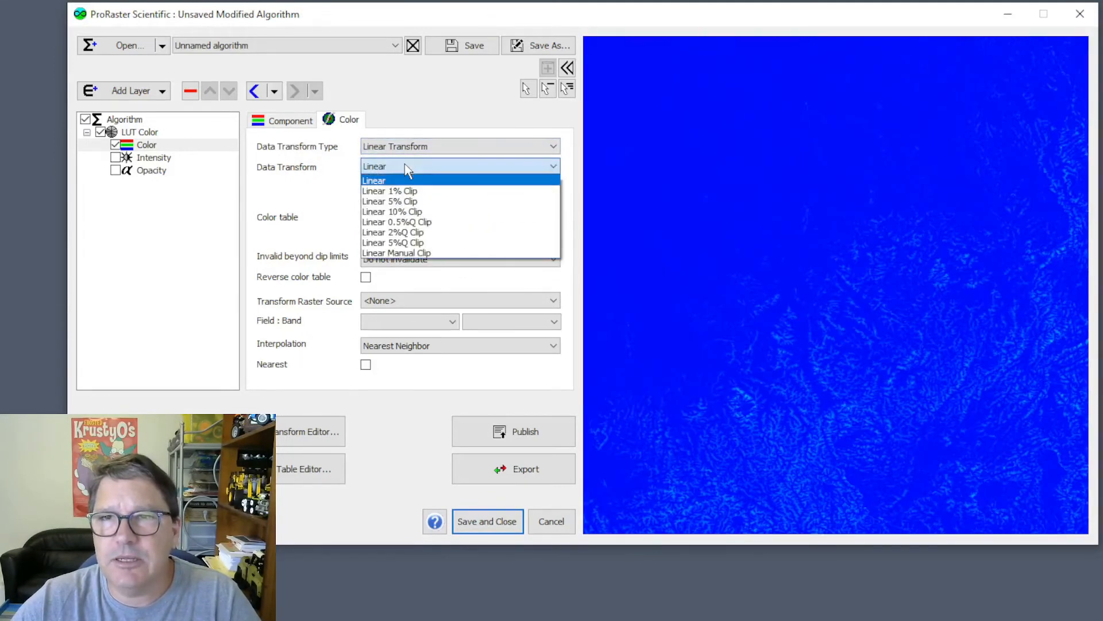
{"action": "left_click", "coordinate": [410, 253]}
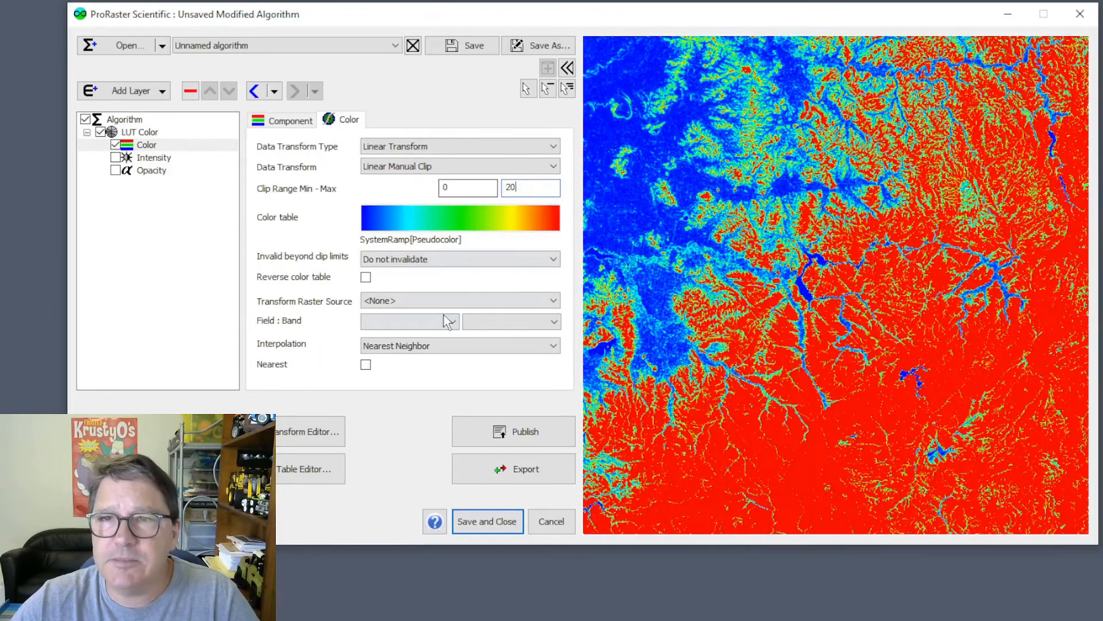
{"action": "left_click", "coordinate": [445, 262]}
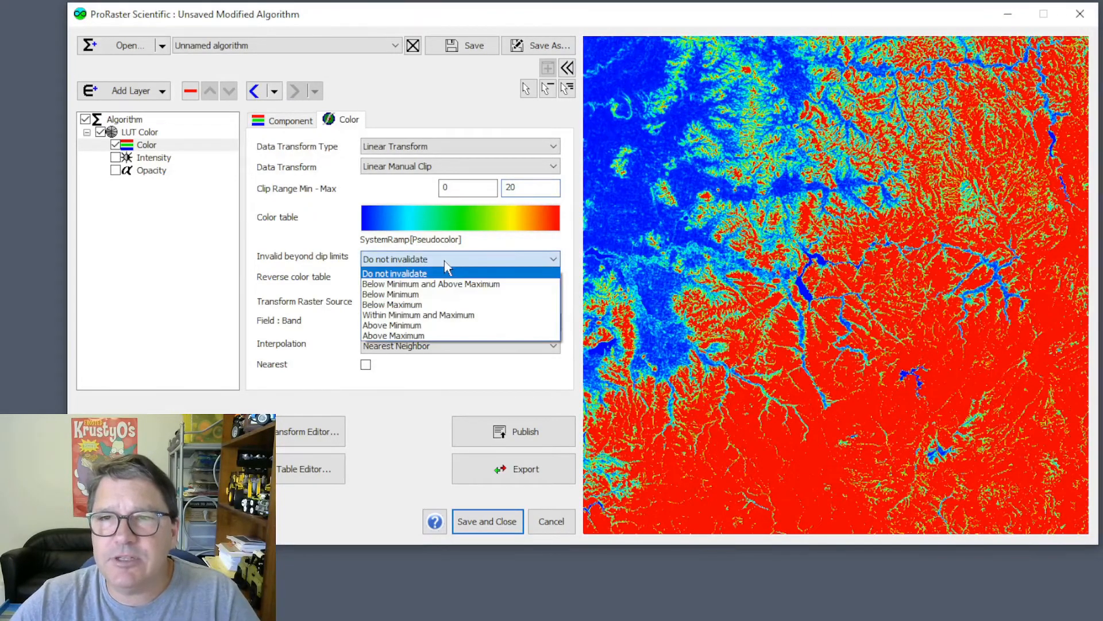
{"action": "left_click", "coordinate": [417, 336]}
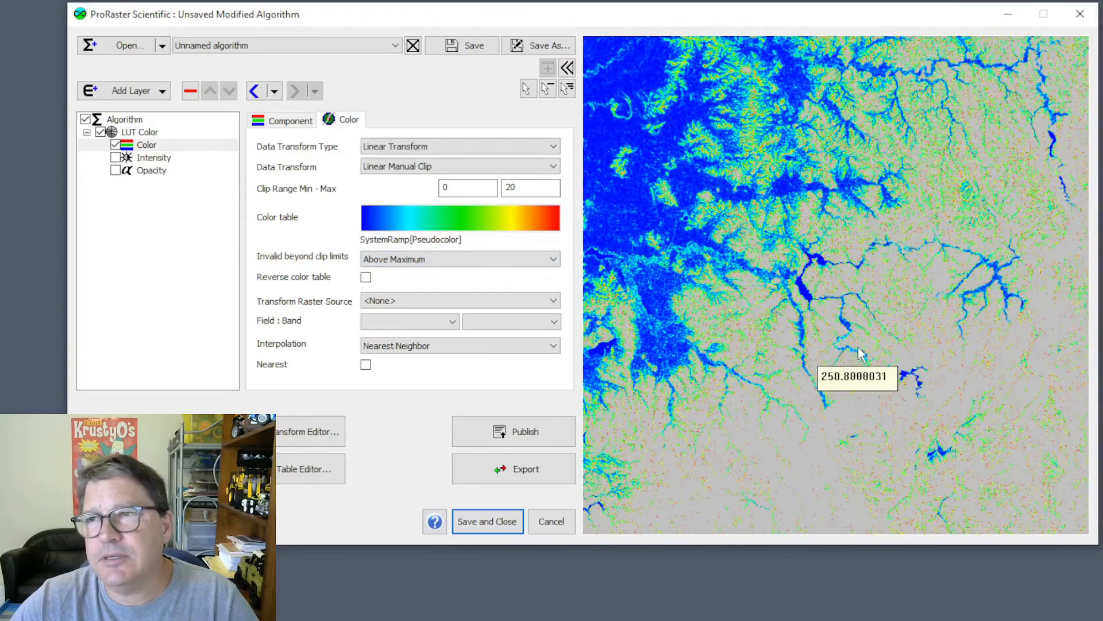
Step: Examine the clipped height above nearest drainage across Australia and in detail along its east coast rivers and coastal lowlands
{"action": "scroll", "coordinate": [959, 332], "scroll_direction": "down", "scroll_amount": 2}
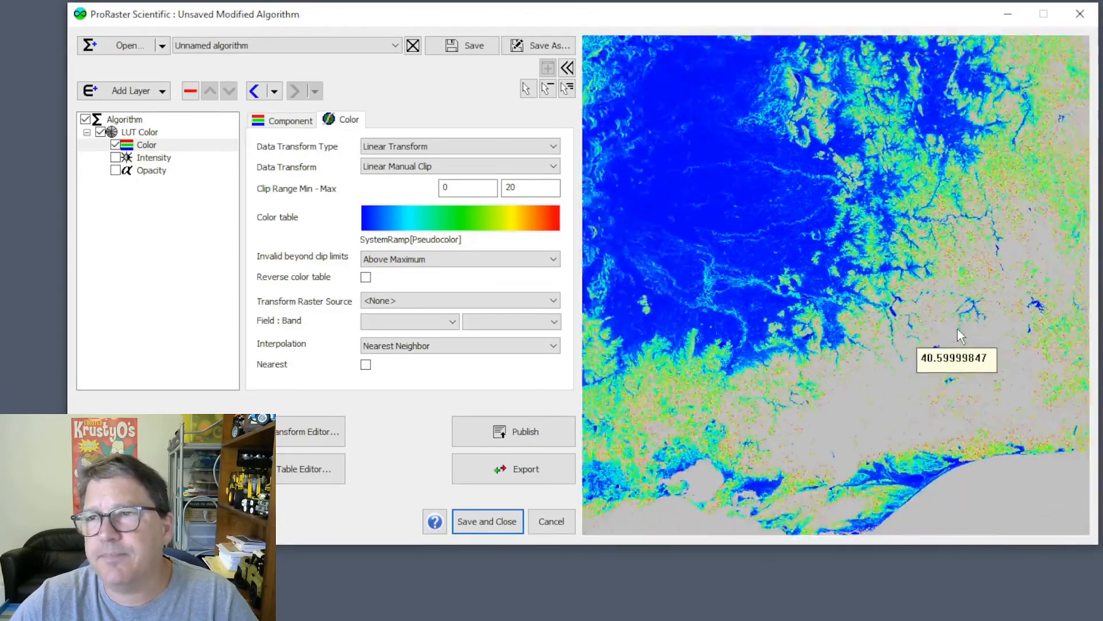
{"action": "scroll", "coordinate": [958, 331], "scroll_direction": "down", "scroll_amount": 4}
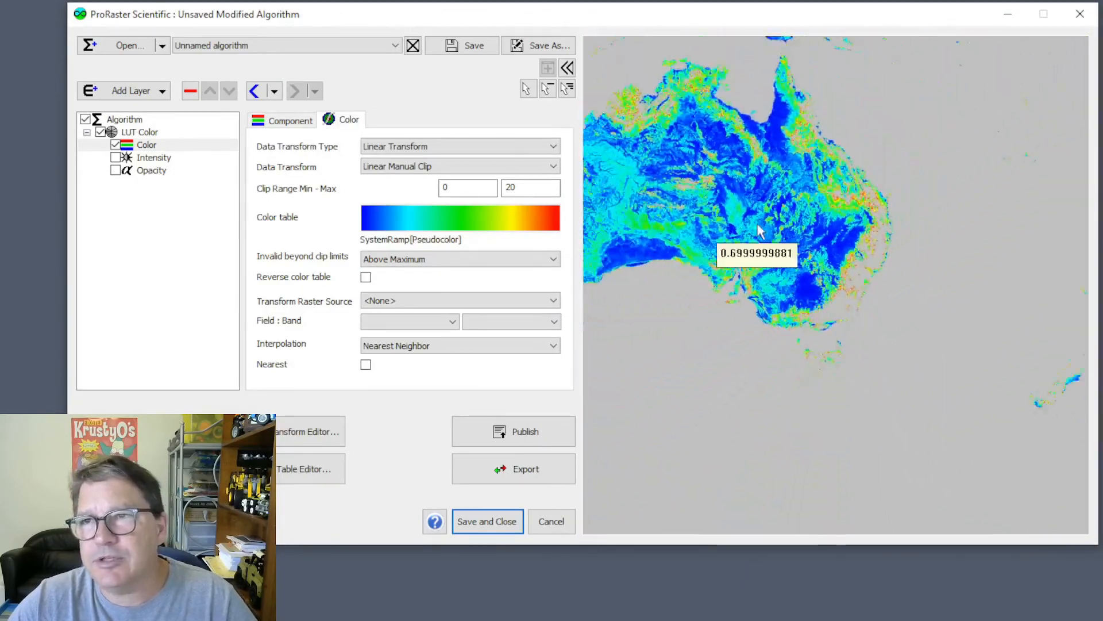
{"action": "left_click_drag", "start_coordinate": [721, 209], "coordinate": [752, 259]}
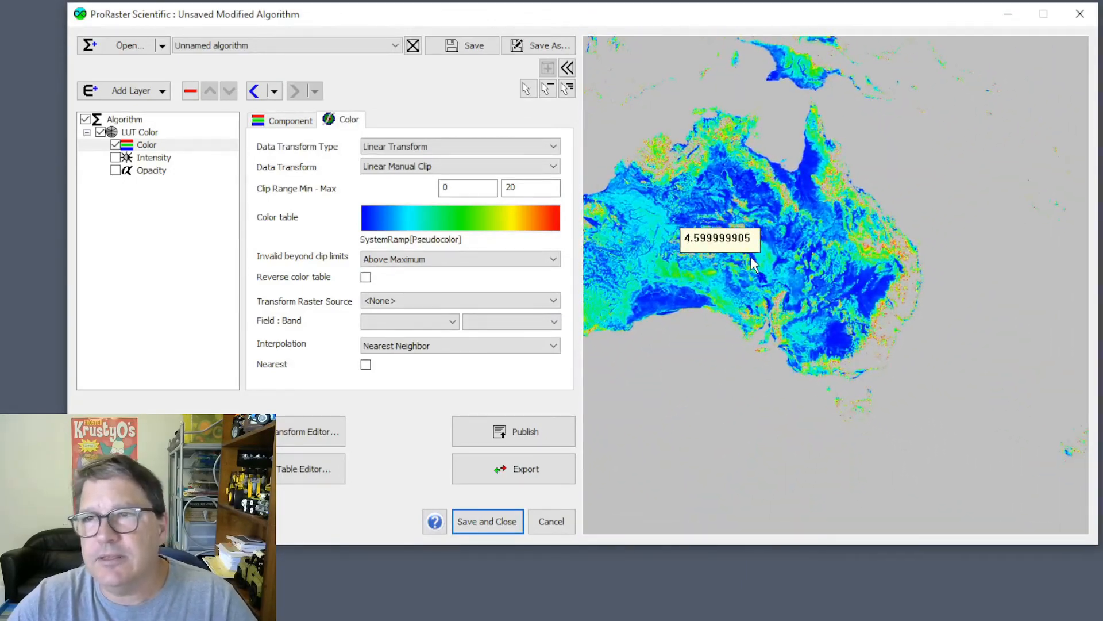
{"action": "scroll", "coordinate": [881, 323], "scroll_direction": "up", "scroll_amount": 3}
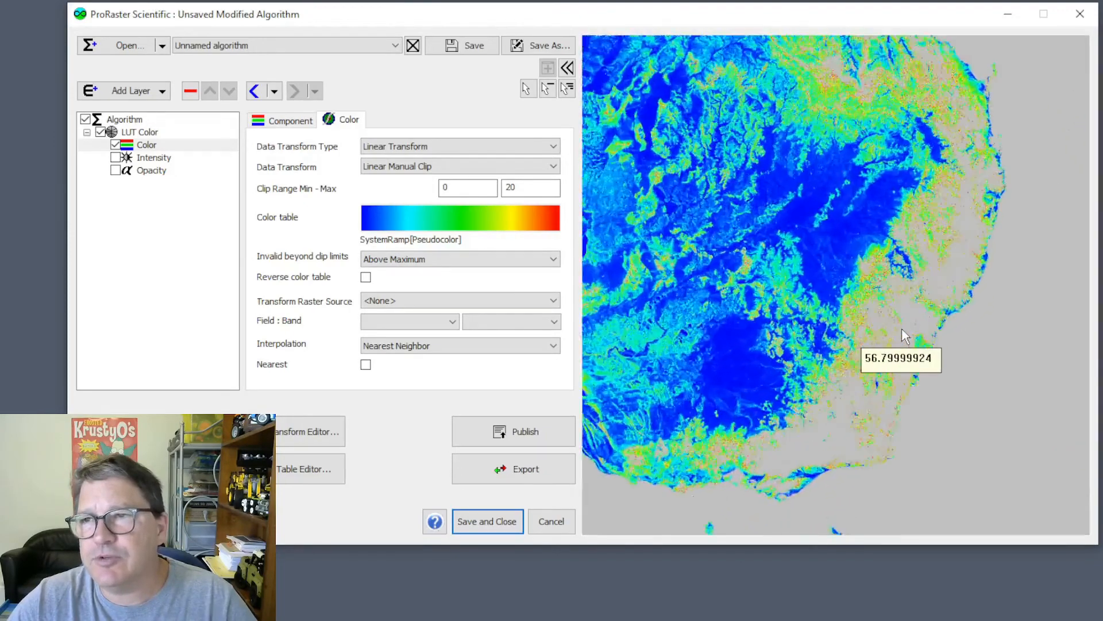
{"action": "scroll", "coordinate": [906, 337], "scroll_direction": "up", "scroll_amount": 4}
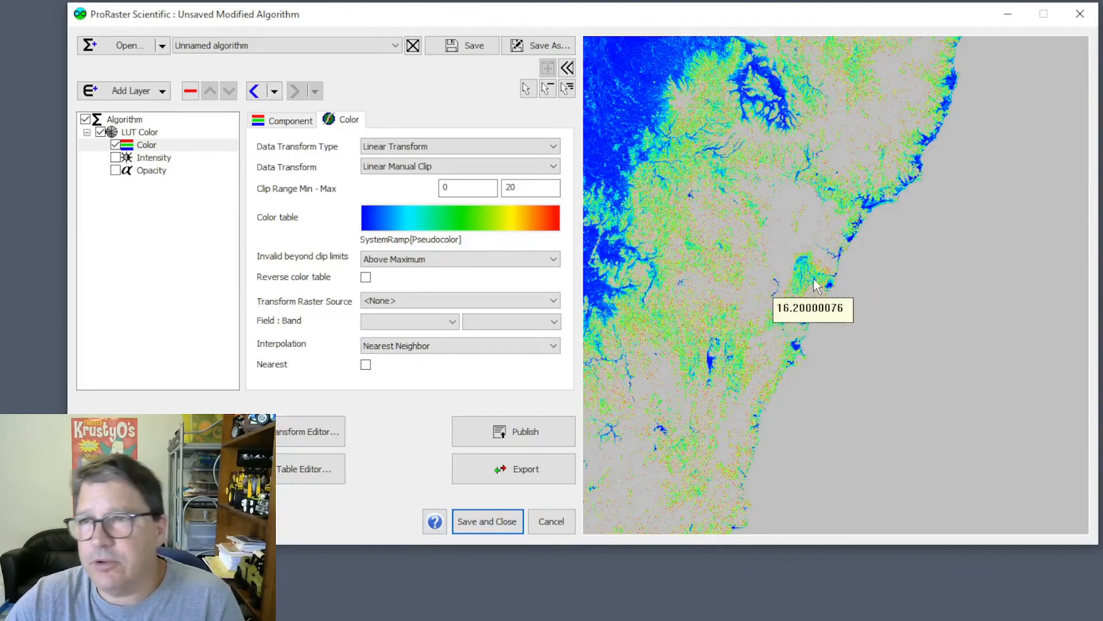
{"action": "scroll", "coordinate": [814, 278], "scroll_direction": "up", "scroll_amount": 5}
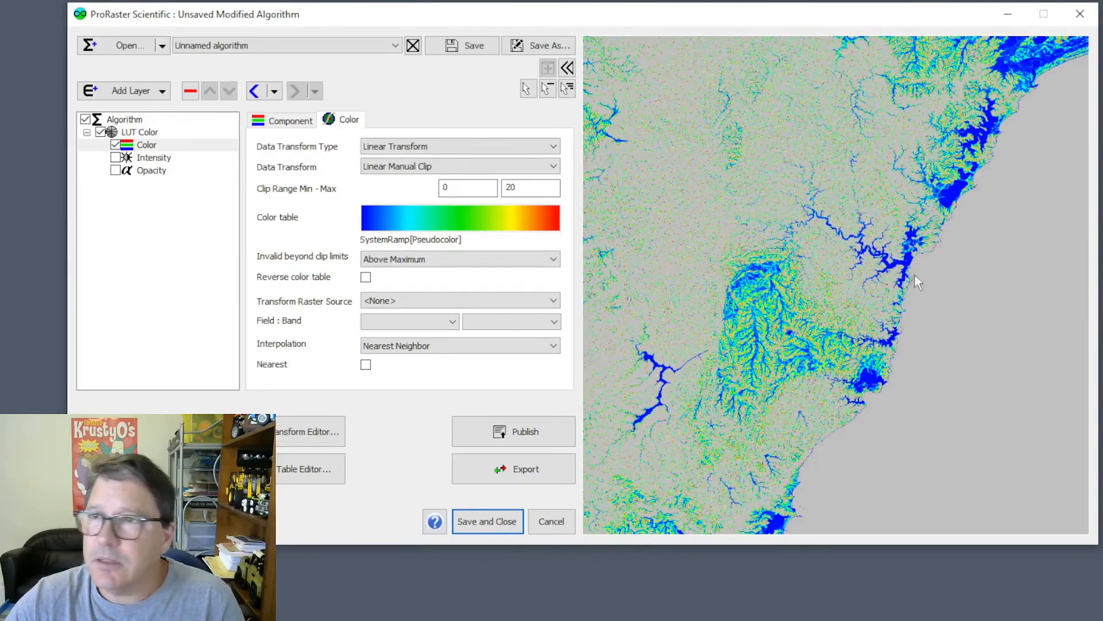
{"action": "scroll", "coordinate": [954, 212], "scroll_direction": "up", "scroll_amount": 3}
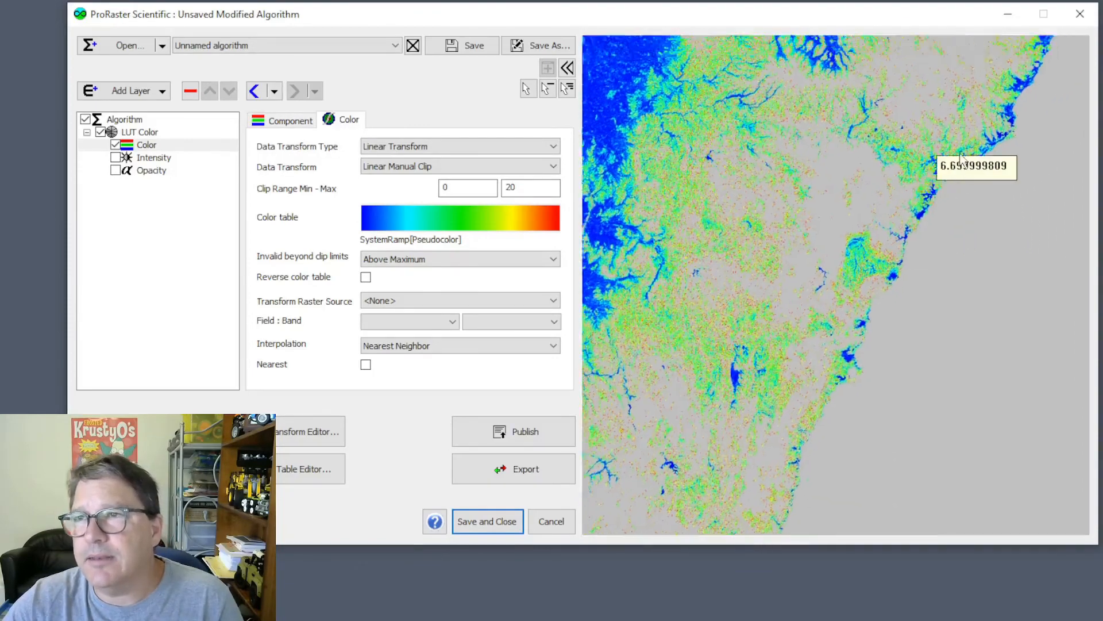
{"action": "scroll", "coordinate": [828, 339], "scroll_direction": "up", "scroll_amount": 4}
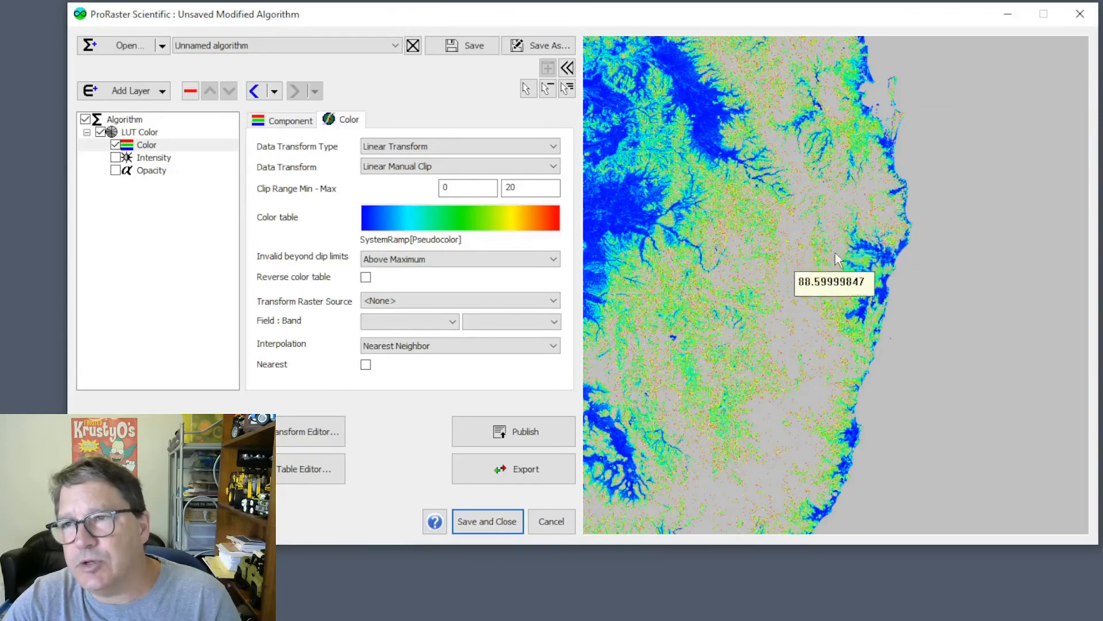
{"action": "scroll", "coordinate": [875, 298], "scroll_direction": "up", "scroll_amount": 3}
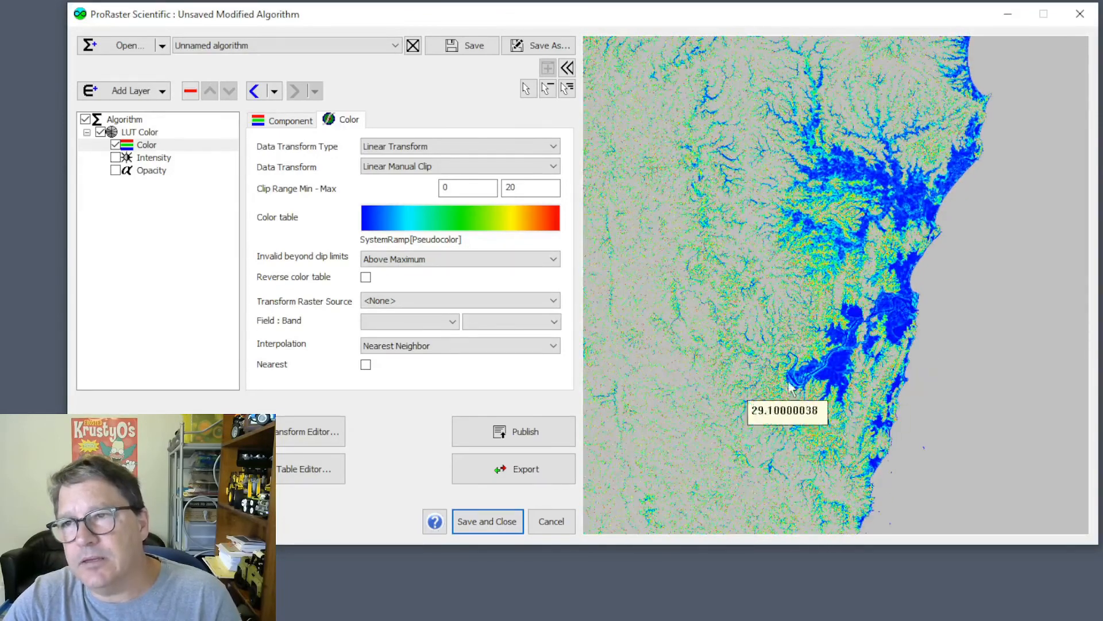